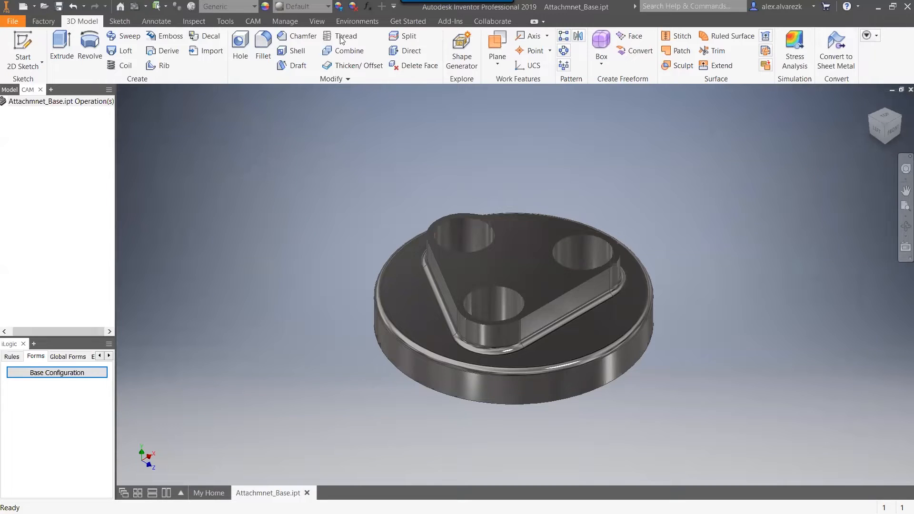
Create a new milling setup and set its stock mode to Relative size cylinder.
click(253, 21)
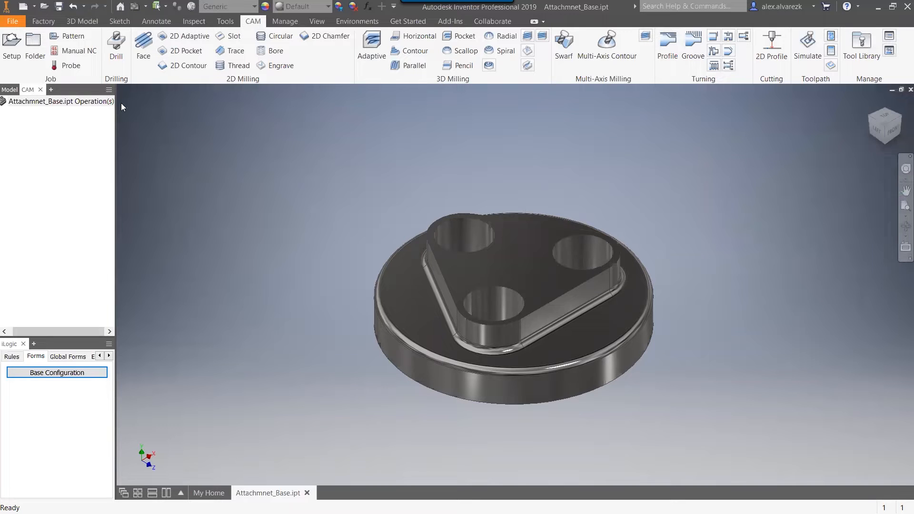
click(12, 45)
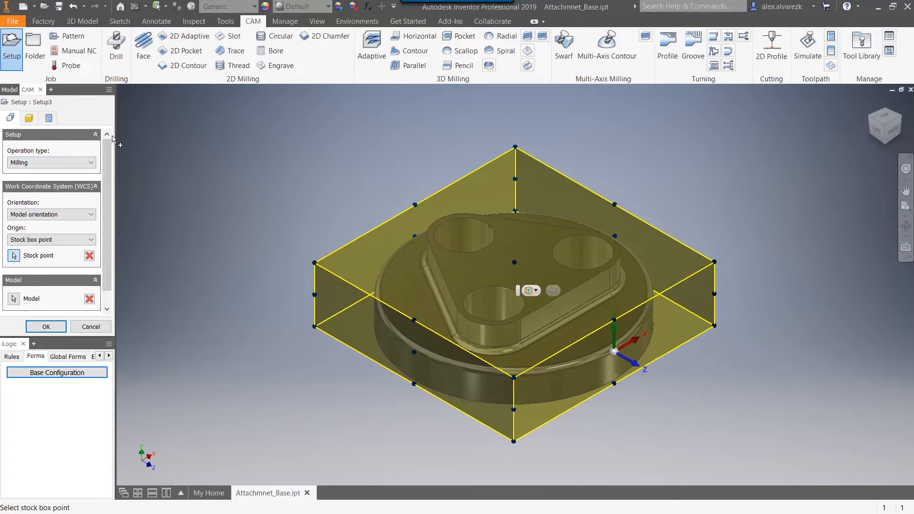
click(28, 119)
click(11, 119)
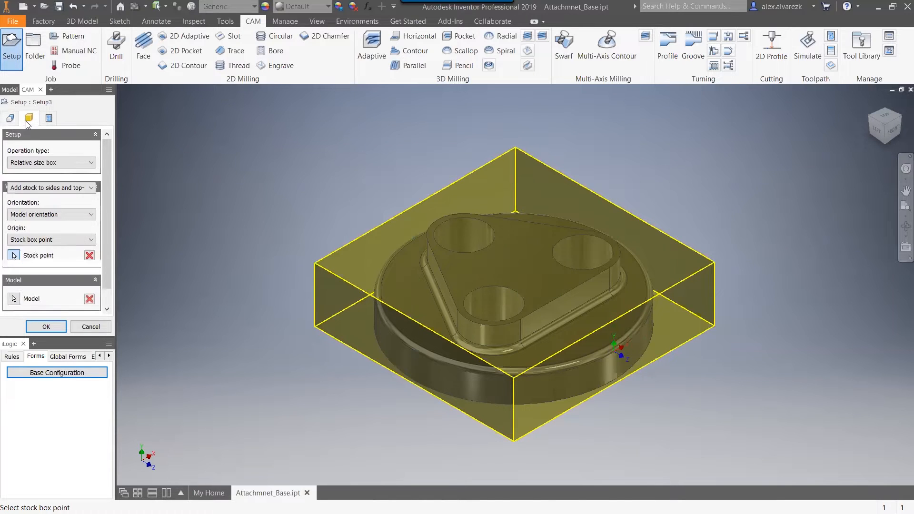
click(29, 118)
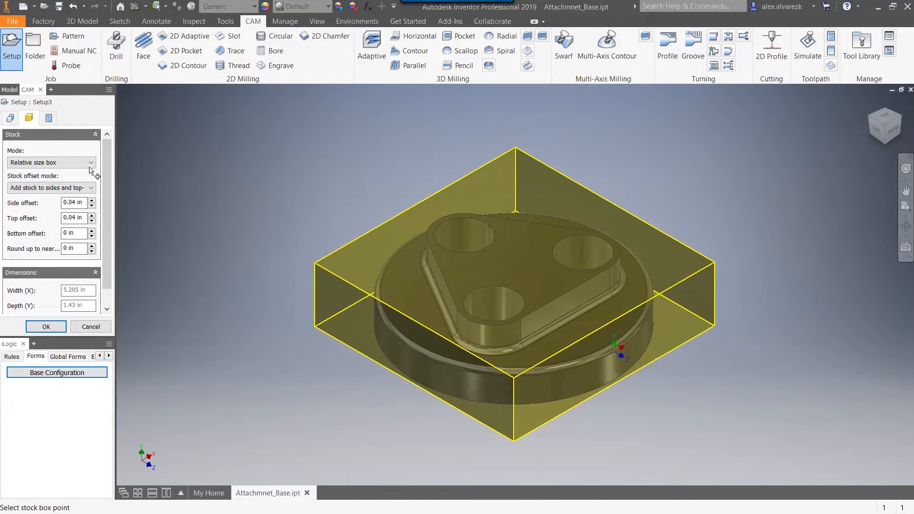
click(410, 355)
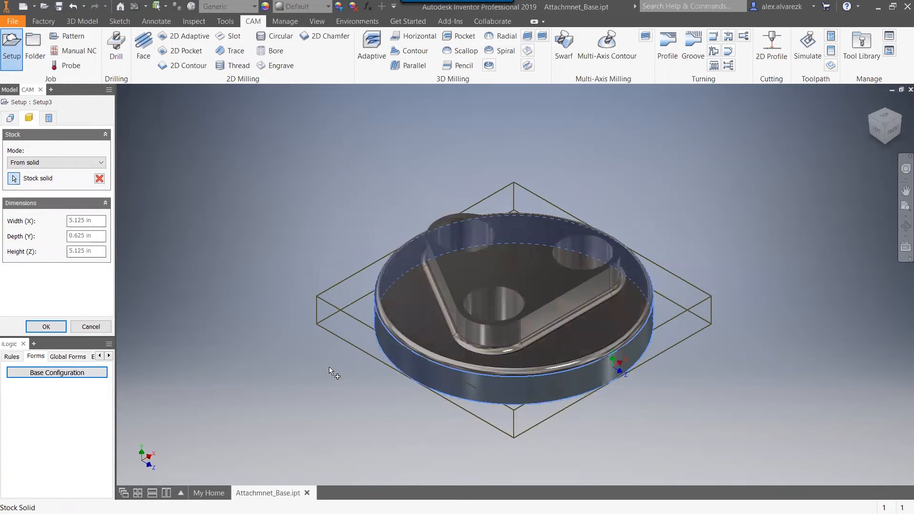
click(92, 163)
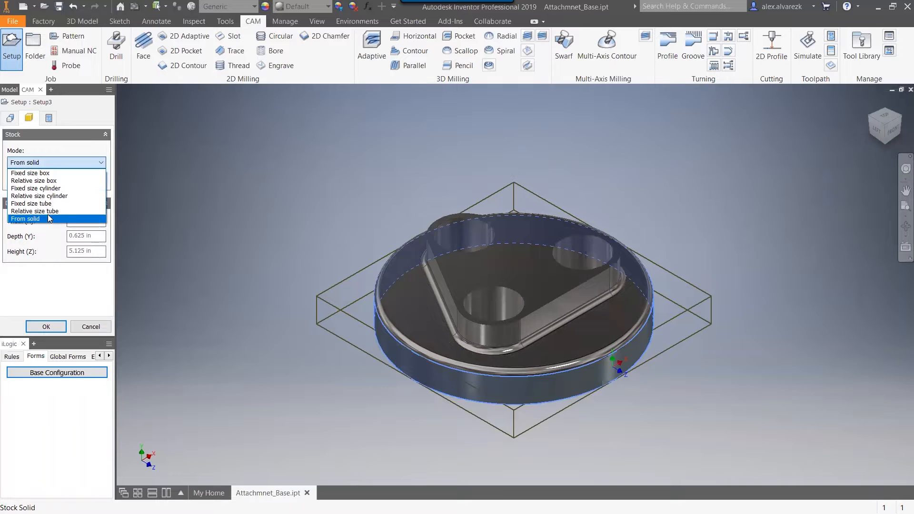
click(66, 196)
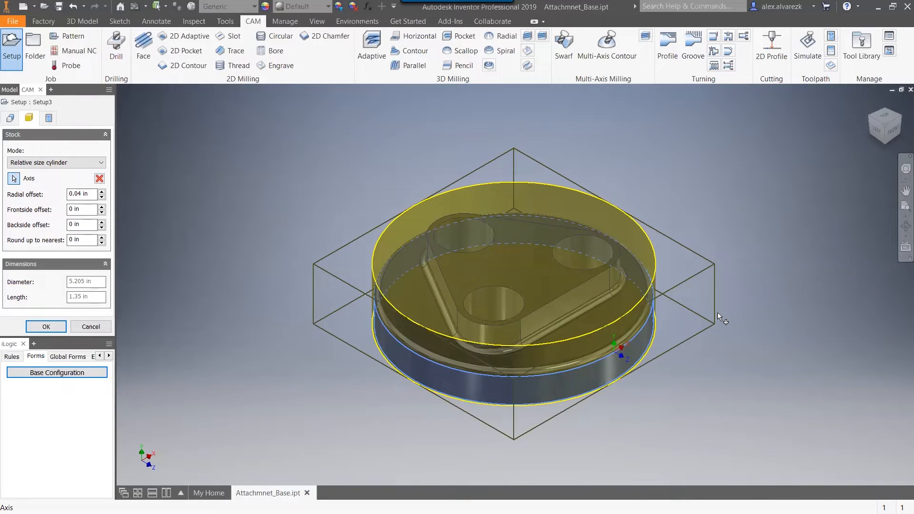
Set the cylindrical stock's radial offset to 0.1 in, backside offset to 0.2 in and round-up increment to 0.125 in.
double_click(92, 197)
text(.1)
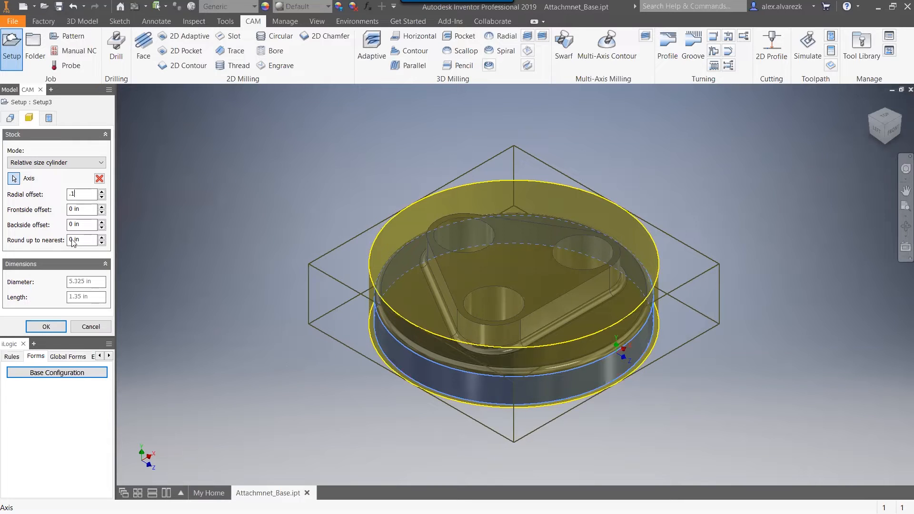
click(82, 224)
text(.2)
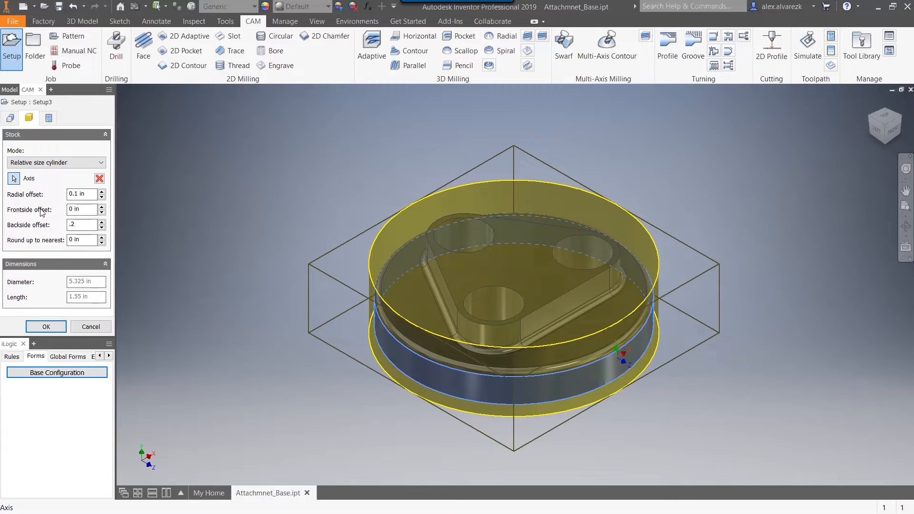
click(82, 240)
text(.125)
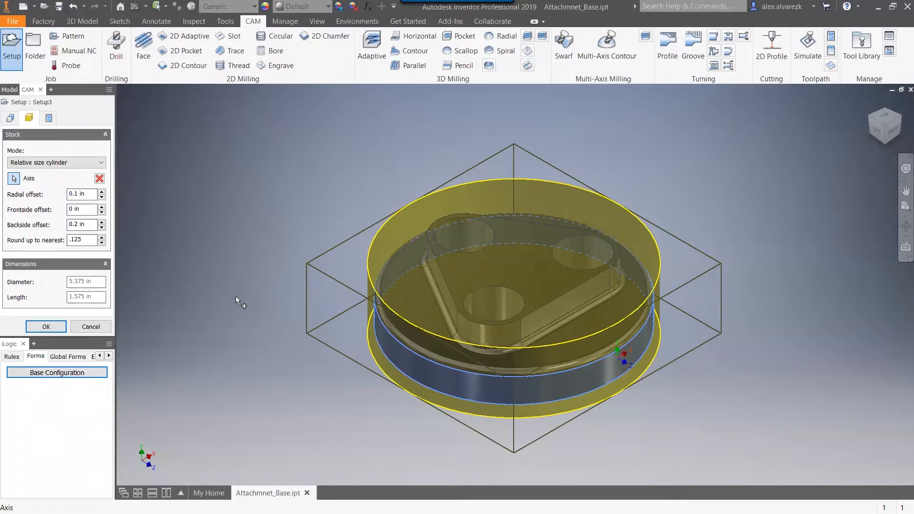
shift+middle_drag(246, 278, 255, 271)
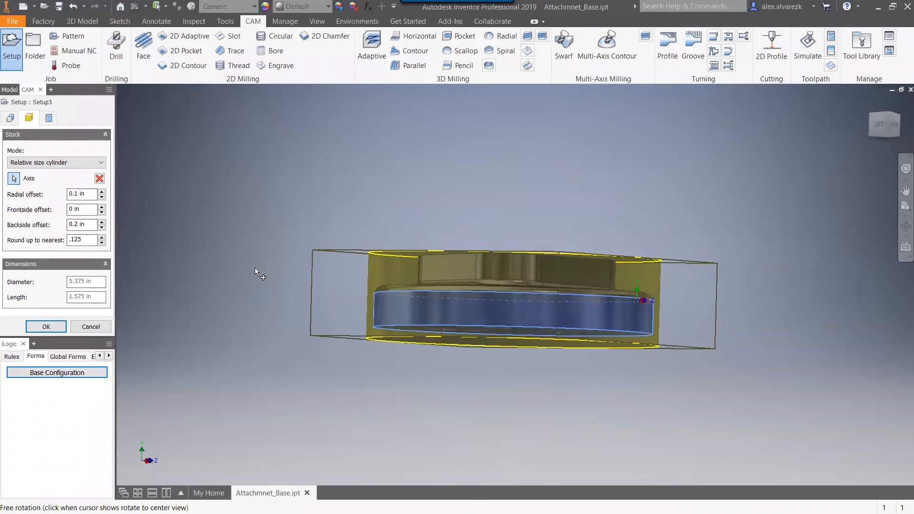
shift+middle_drag(269, 209, 264, 237)
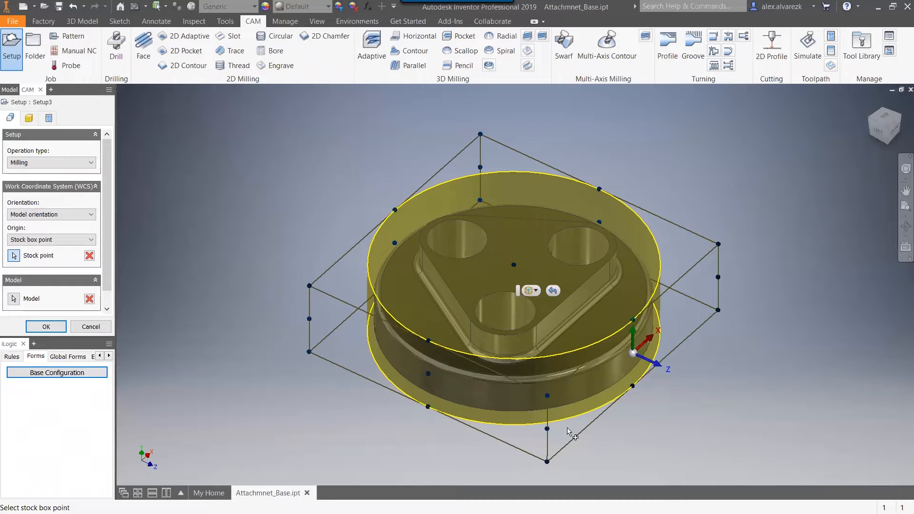
Set the WCS orientation to Select Z axis/plane & X axis, try the triangular boss's top face as Z axis and clear that selection.
shift+middle_drag(714, 350, 826, 391)
shift+middle_drag(790, 349, 815, 348)
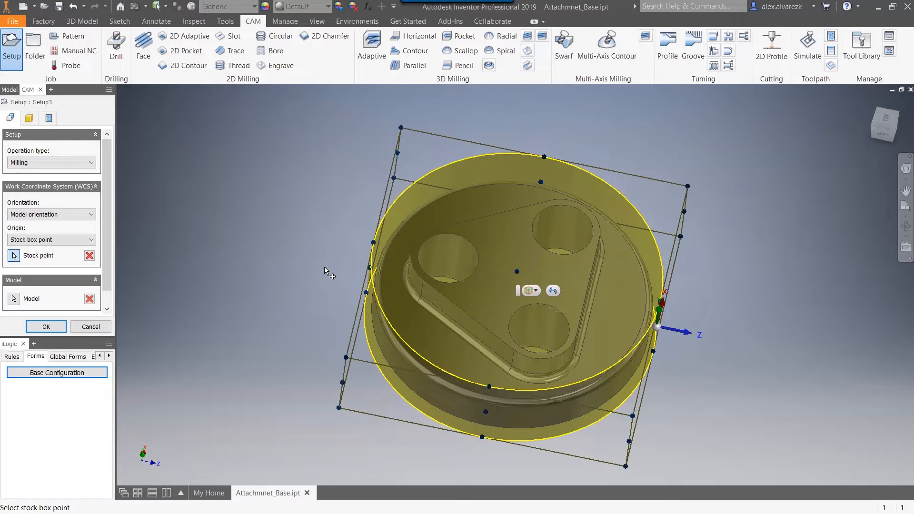
shift+middle_drag(321, 233, 312, 214)
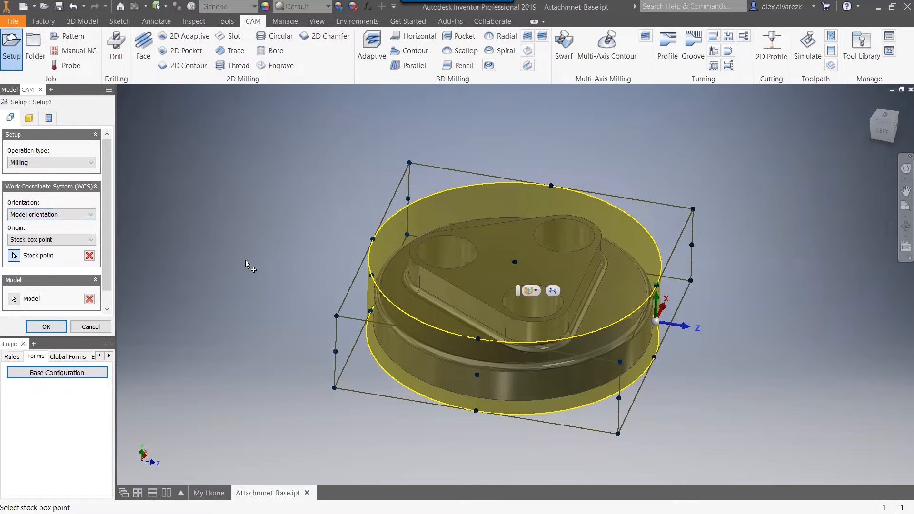
shift+middle_drag(267, 227, 278, 245)
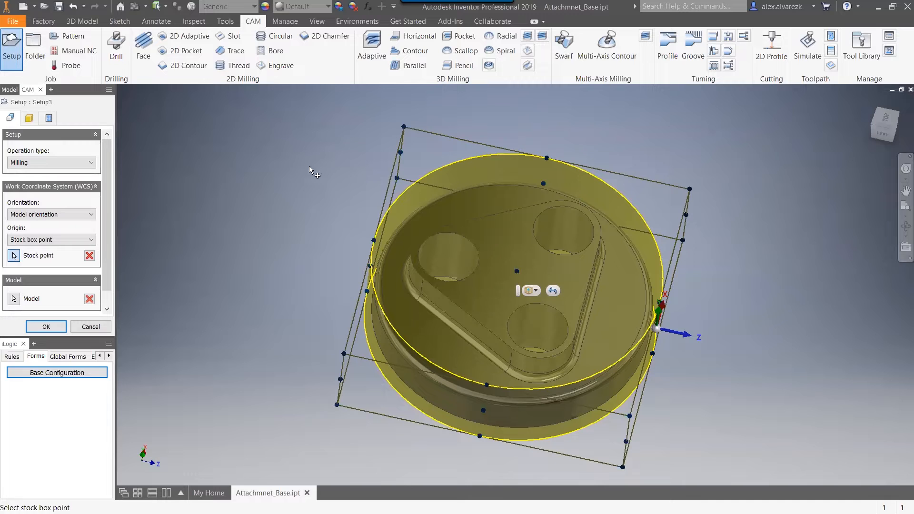
mouse_move(307, 164)
shift+middle_down()
mouse_move(310, 147)
mouse_move(312, 157)
shift+middle_up()
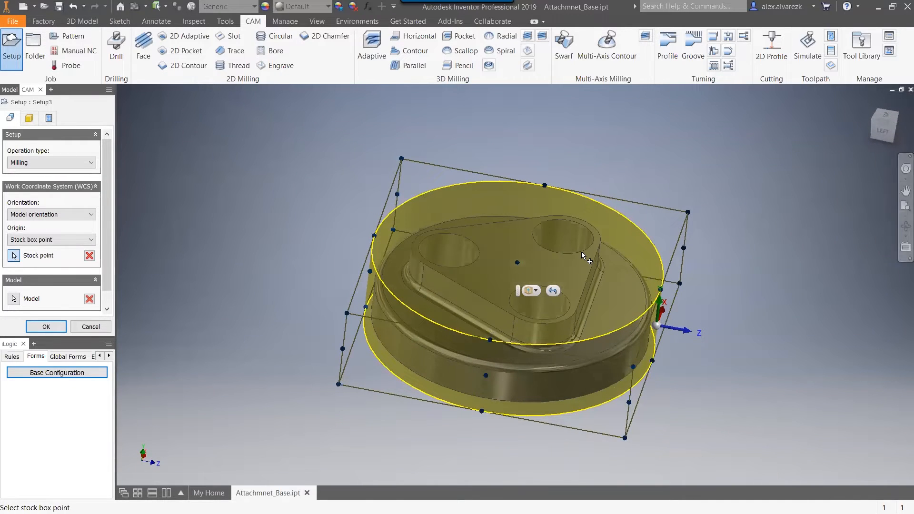
click(52, 215)
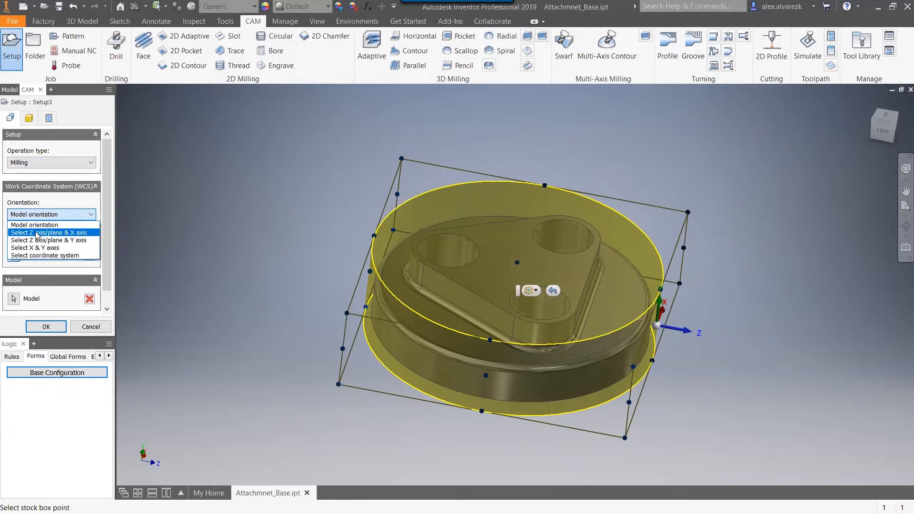
click(37, 233)
click(567, 269)
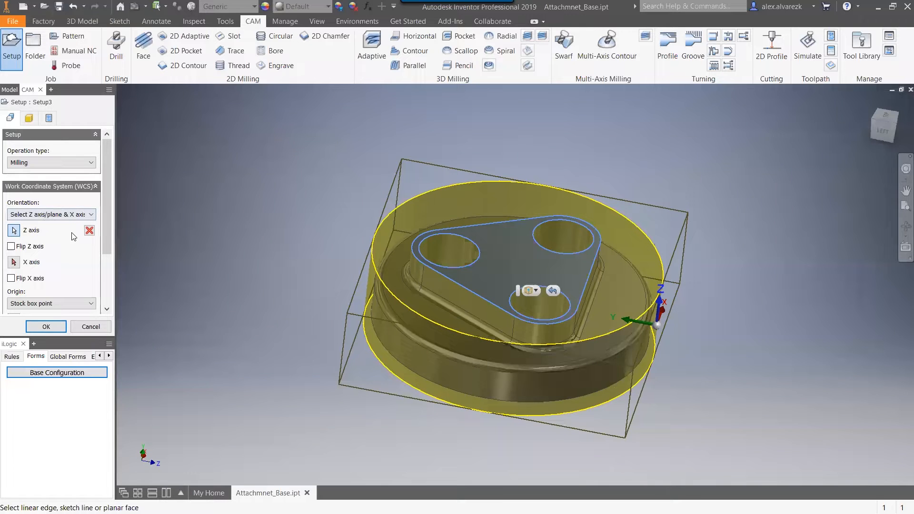
click(89, 230)
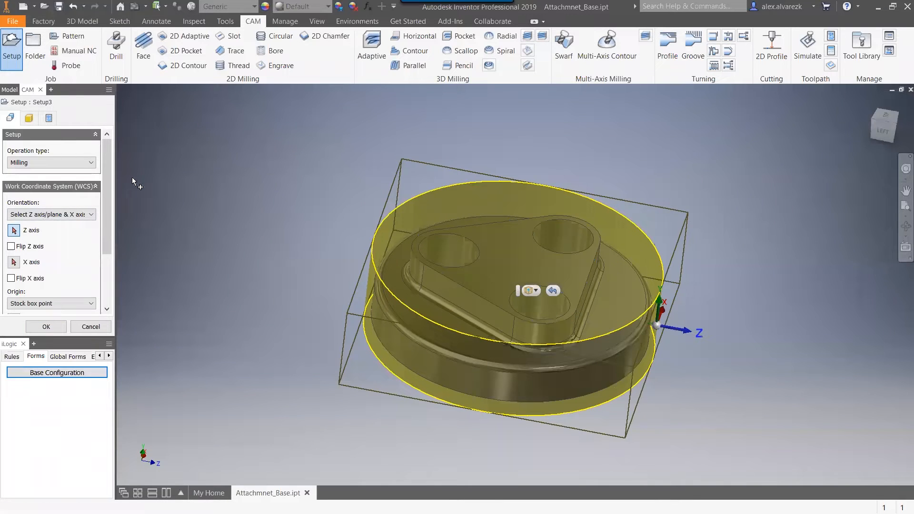
Assign the part's origin Y Axis as the Z axis of the setup's work coordinate system.
click(6, 90)
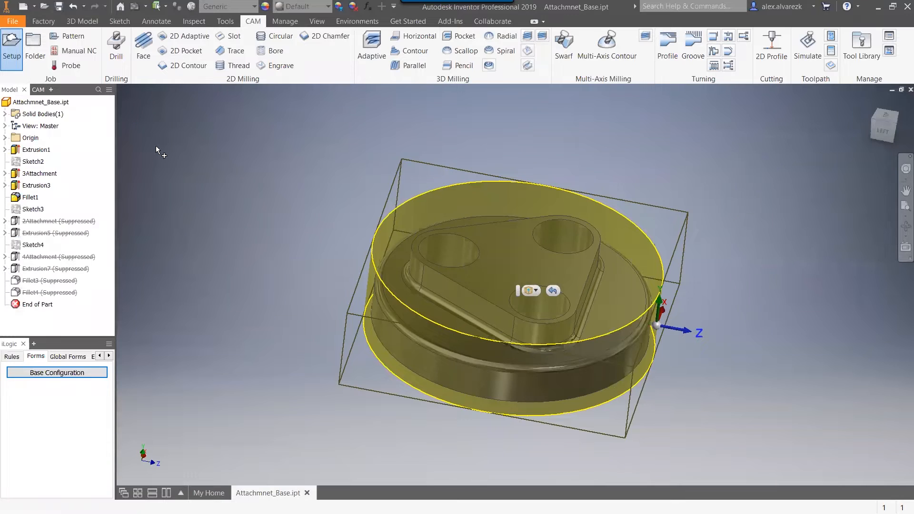
click(36, 91)
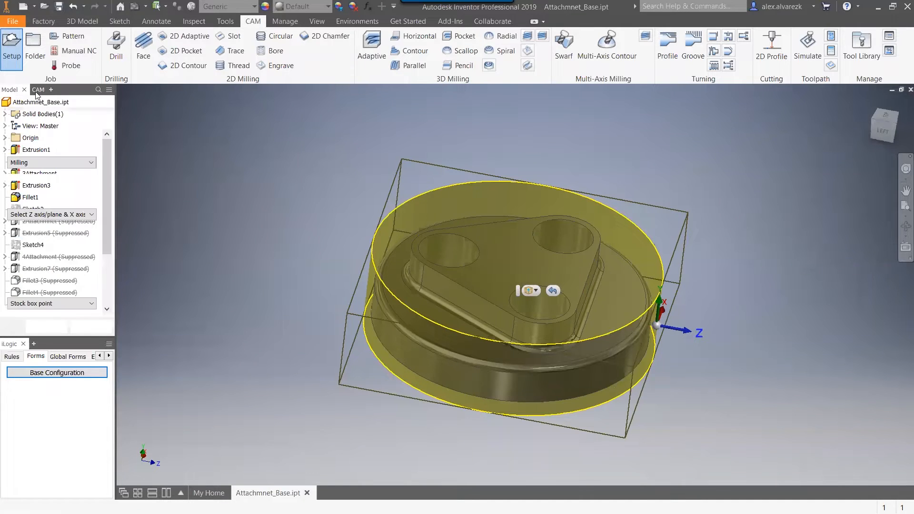
click(9, 90)
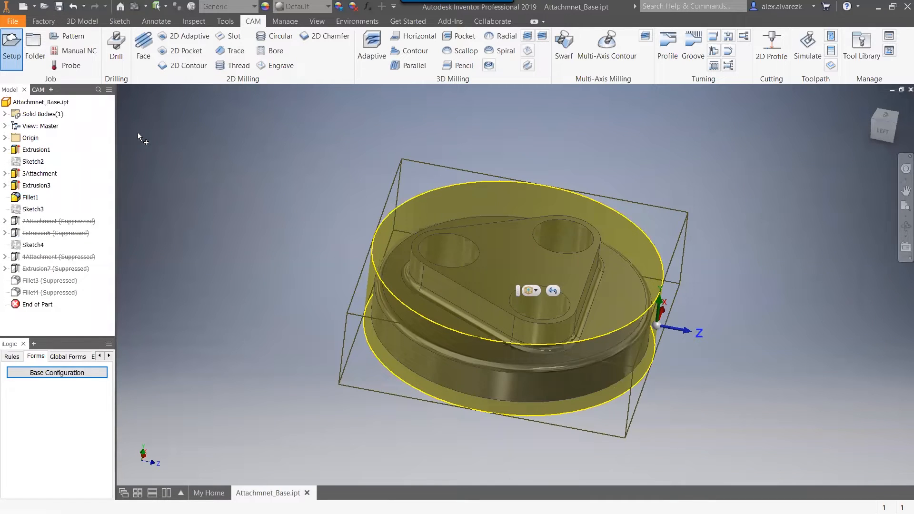
click(5, 138)
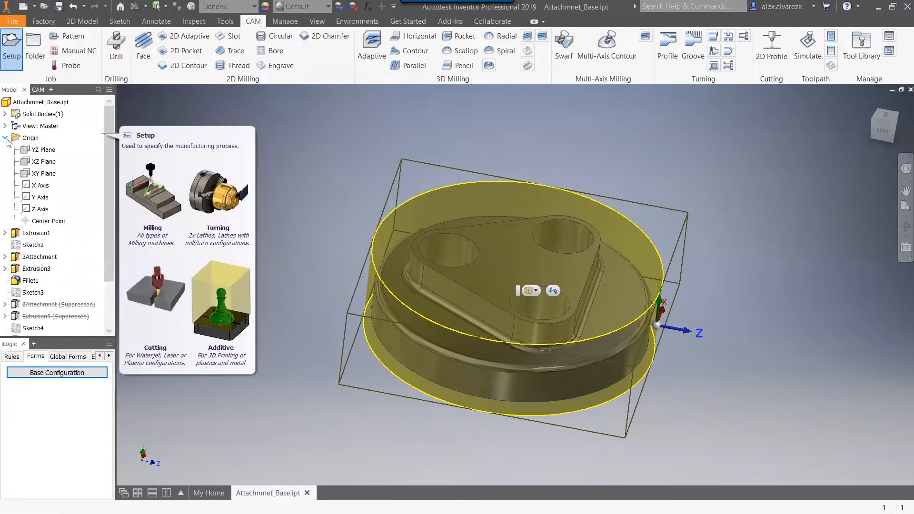
shift+middle_drag(270, 287, 256, 300)
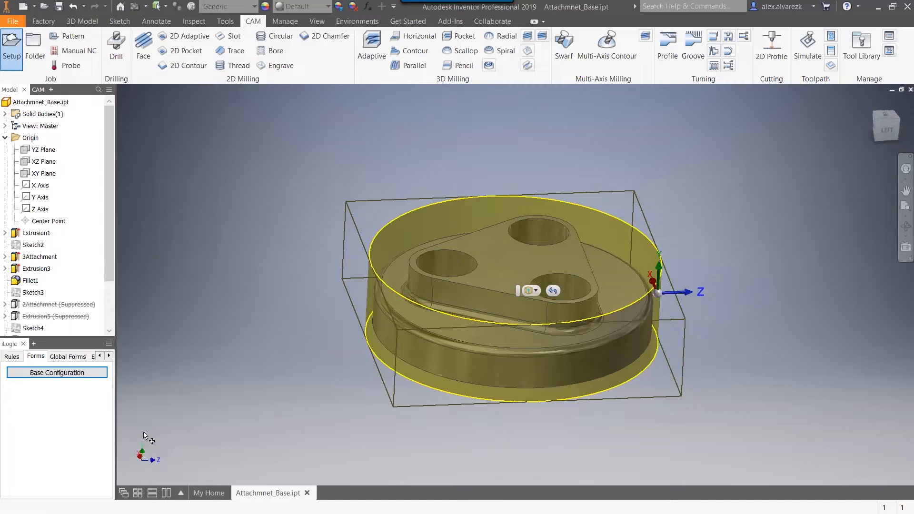
click(41, 197)
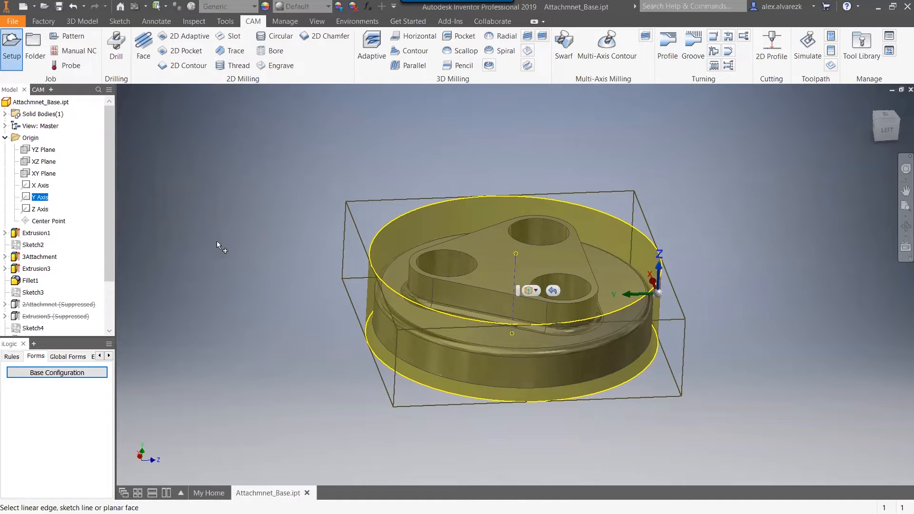
shift+middle_drag(780, 270, 661, 295)
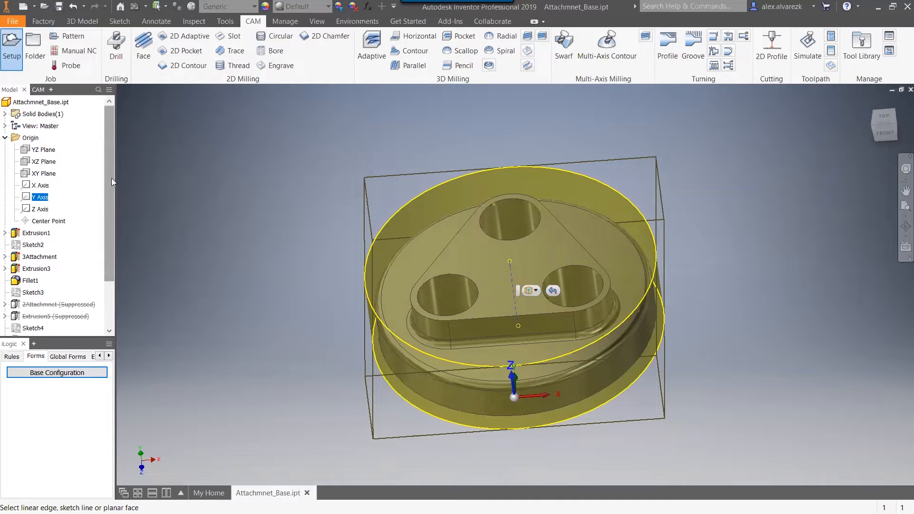
click(38, 89)
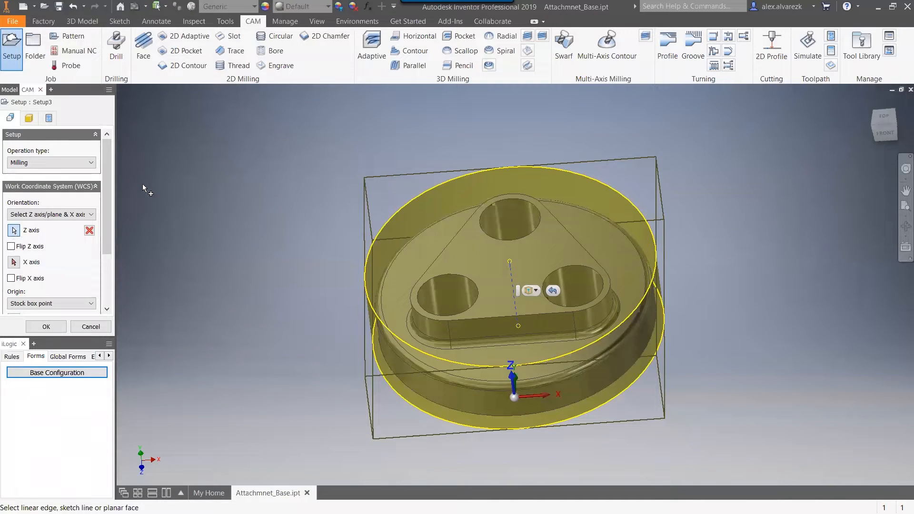
Place the WCS origin at the stock box point in the centre of the stock's top face and finish the setup.
drag(109, 167, 120, 200)
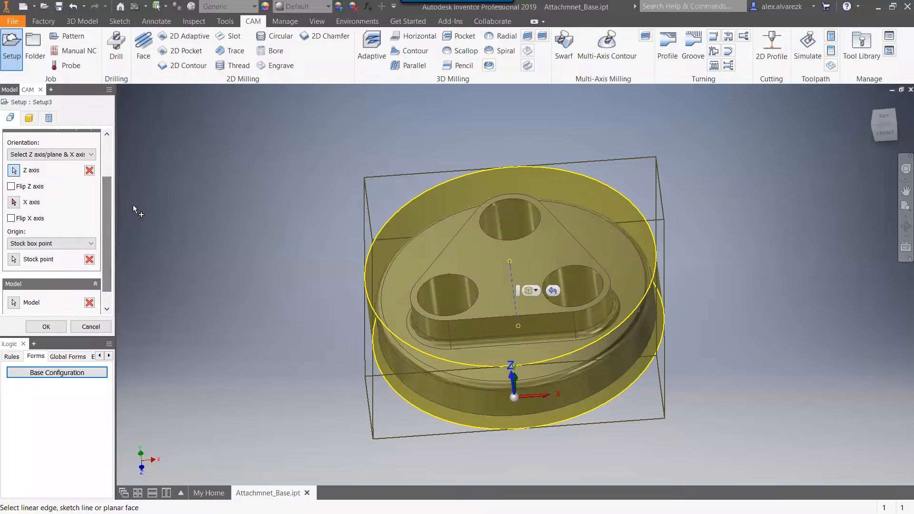
click(15, 260)
shift+middle_drag(187, 328, 261, 291)
click(515, 263)
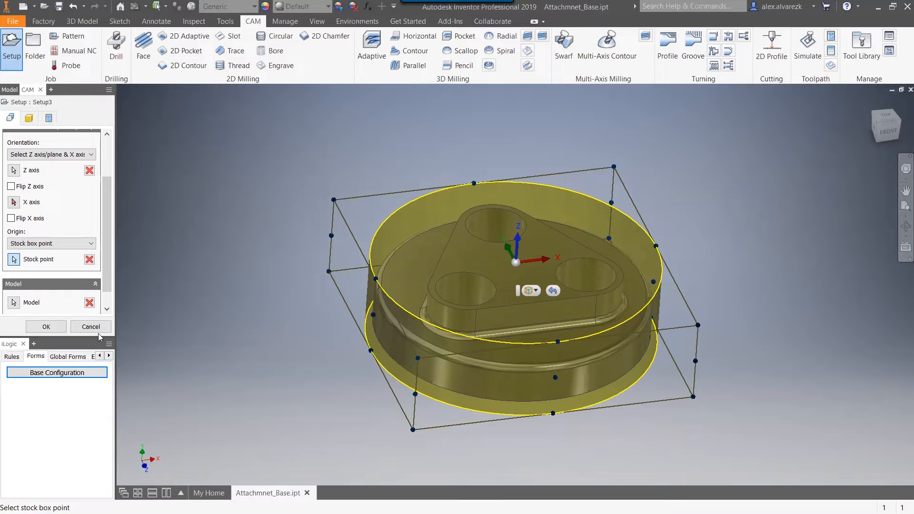
click(47, 326)
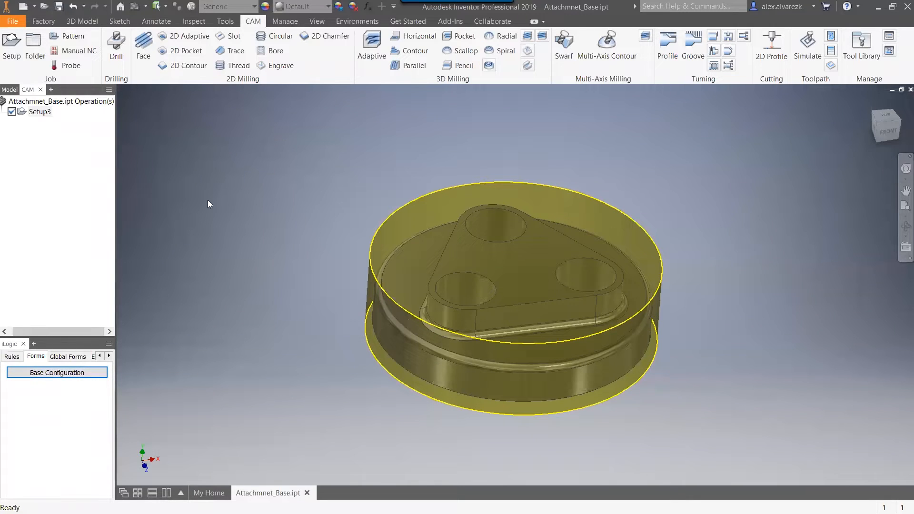
Add a Face operation to the setup using tool #1, the 2" face mill, and generate its toolpath.
shift+middle_drag(230, 201, 231, 205)
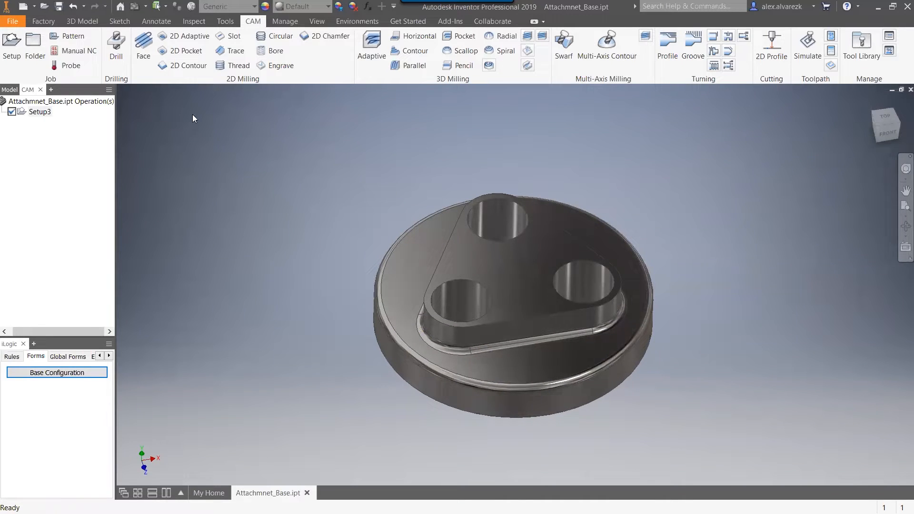
click(142, 55)
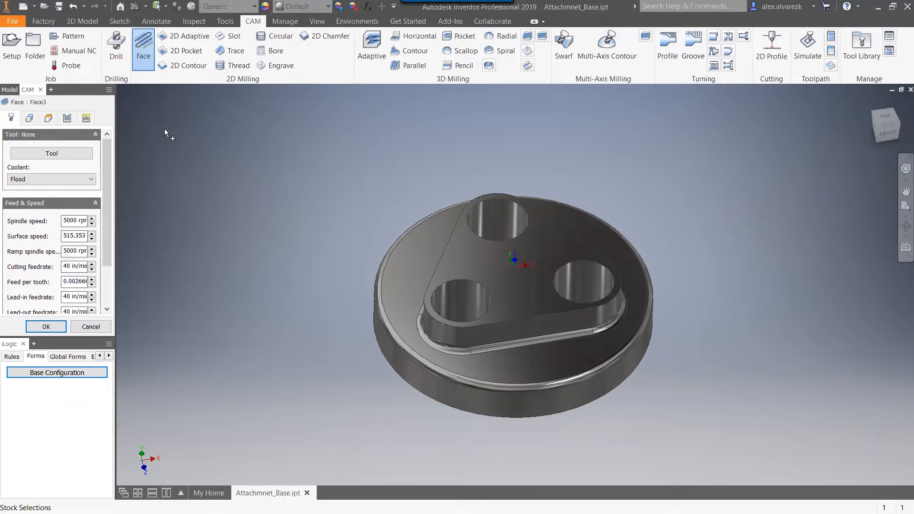
click(44, 154)
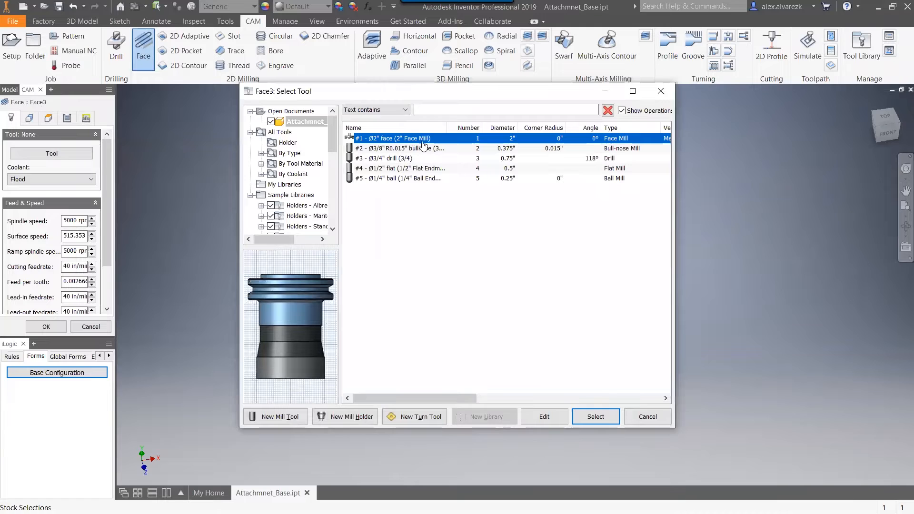
click(595, 417)
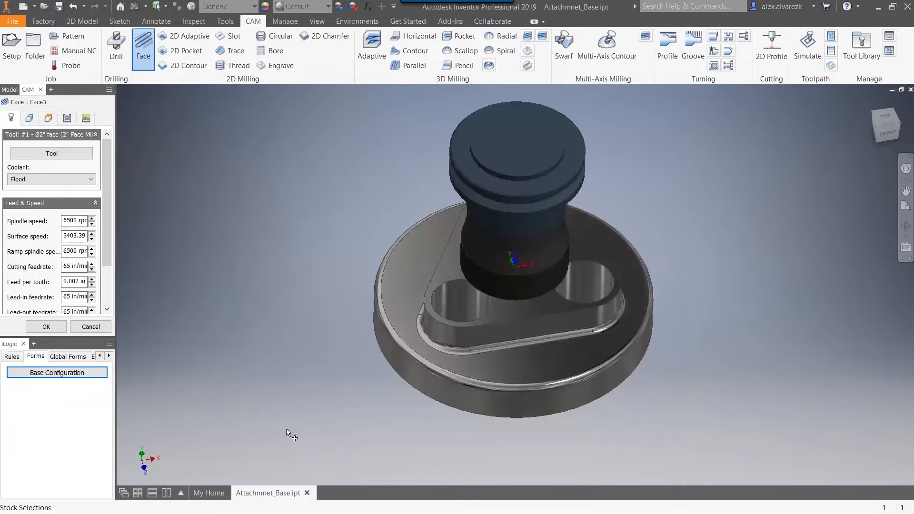
click(56, 329)
shift+middle_drag(215, 243, 213, 224)
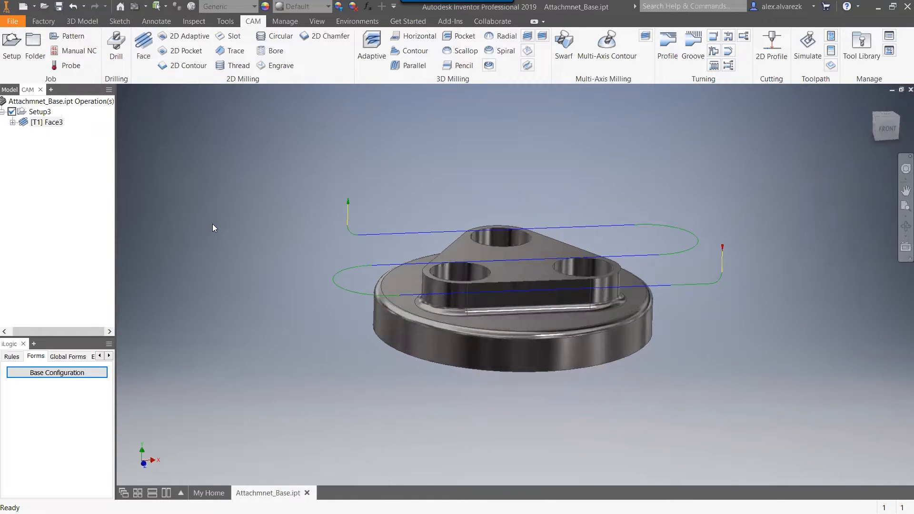
mouse_move(768, 244)
shift+middle_down()
mouse_move(773, 230)
mouse_move(763, 237)
shift+middle_up()
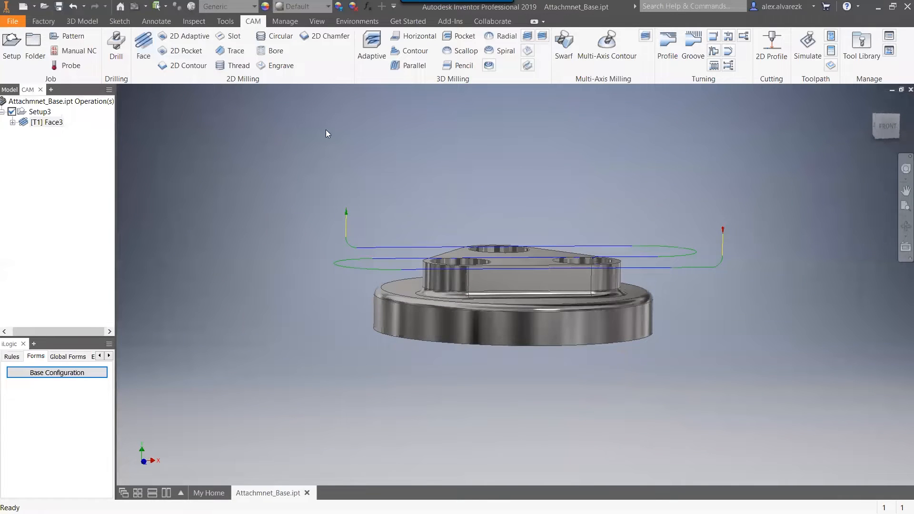
shift+middle_drag(331, 176, 343, 186)
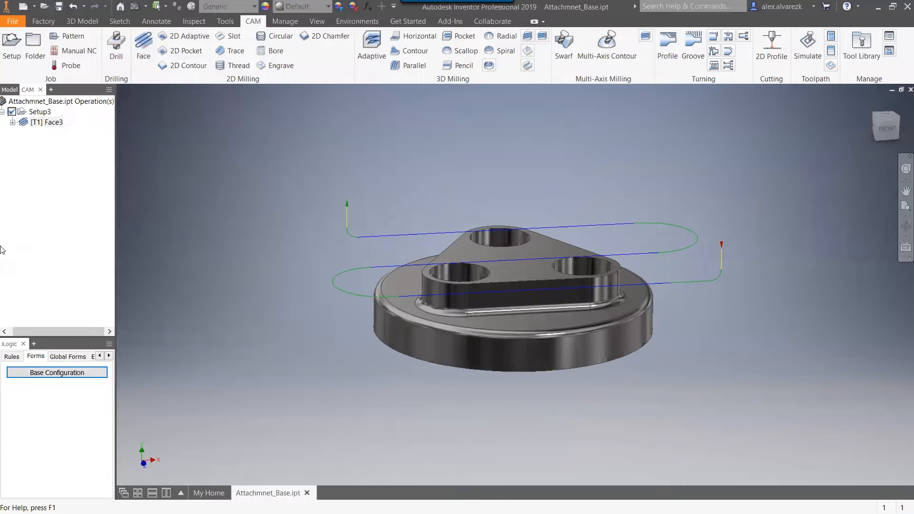
mouse_move(289, 205)
shift+middle_down()
mouse_move(280, 194)
mouse_move(281, 212)
shift+middle_up()
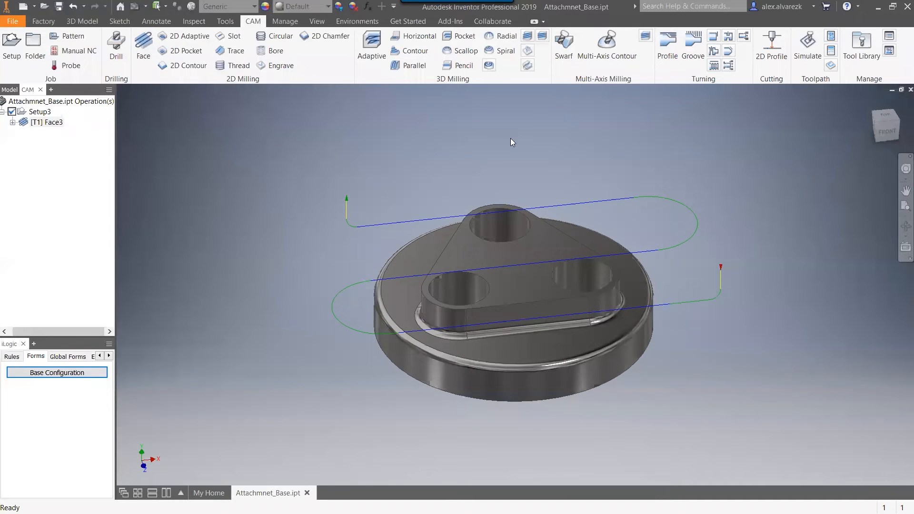
shift+middle_drag(322, 148, 336, 151)
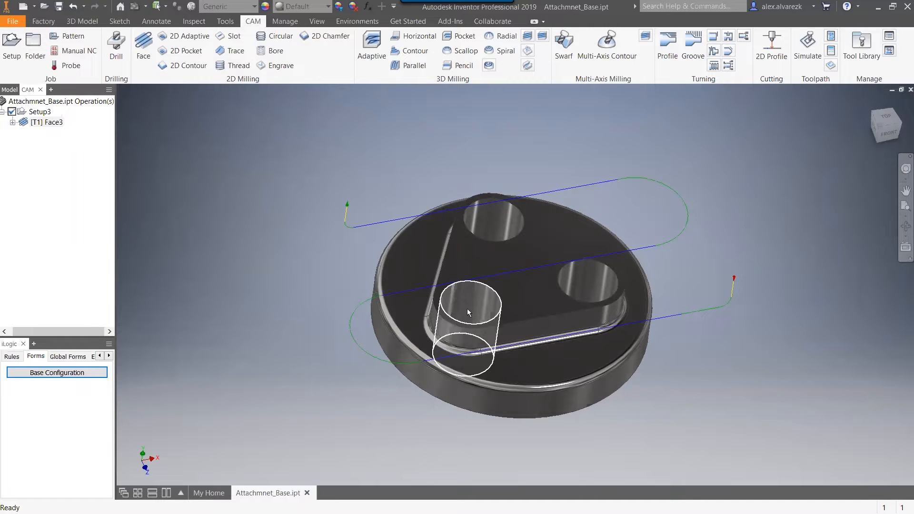
shift+middle_drag(221, 227, 222, 232)
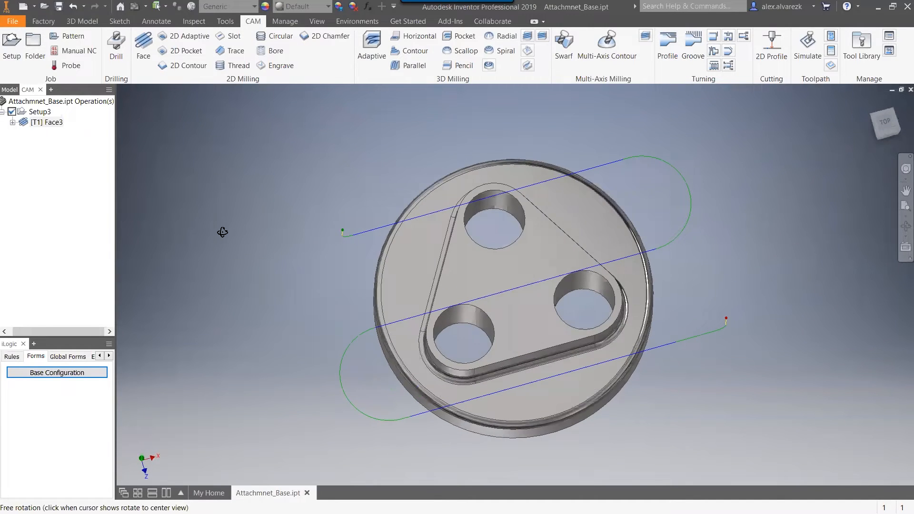
Start a Drill operation in the setup and assign it tool #3, the Ø3/4" drill.
click(116, 48)
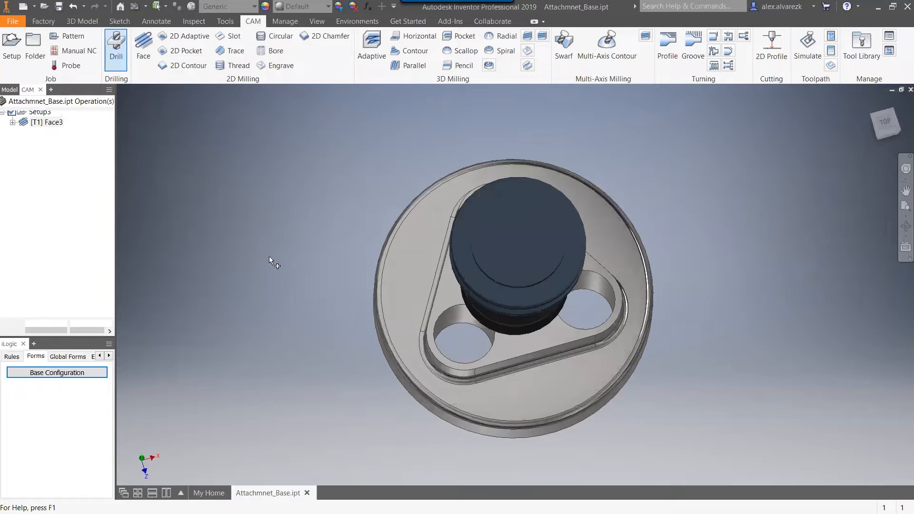
shift+middle_drag(270, 256, 270, 227)
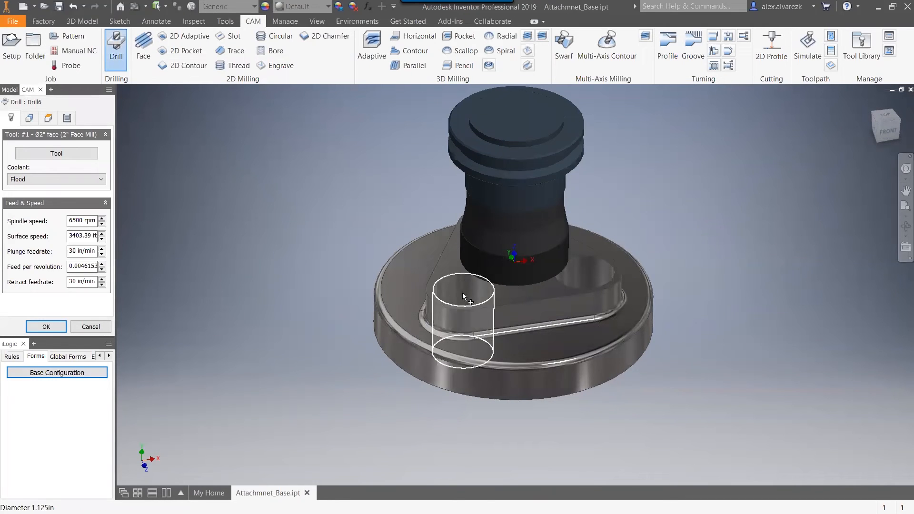
click(56, 153)
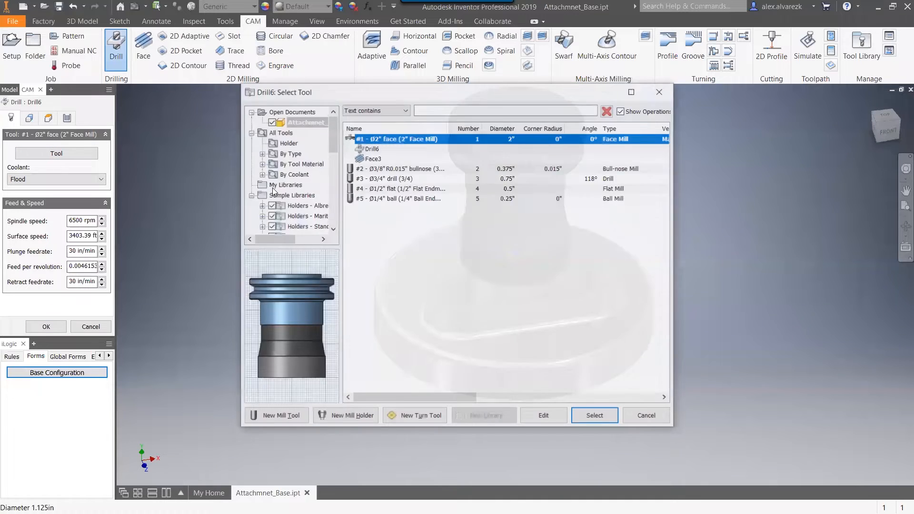
click(388, 179)
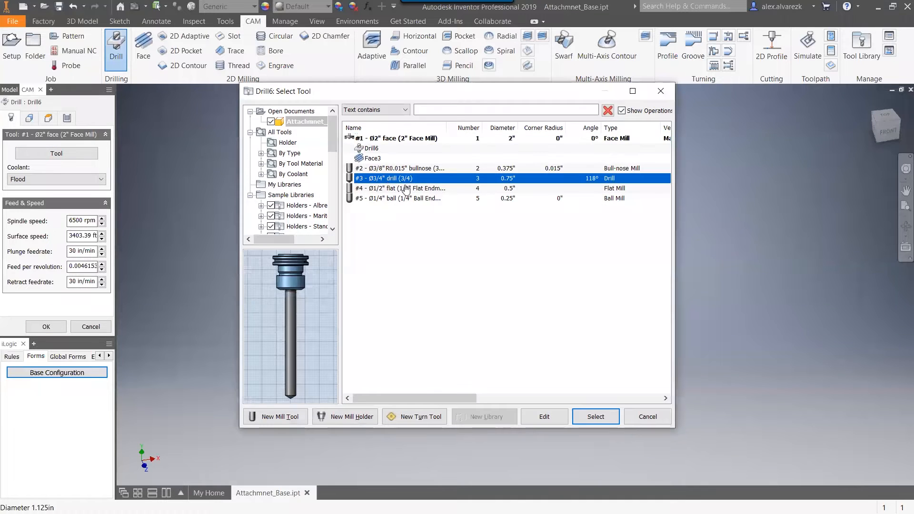
click(587, 419)
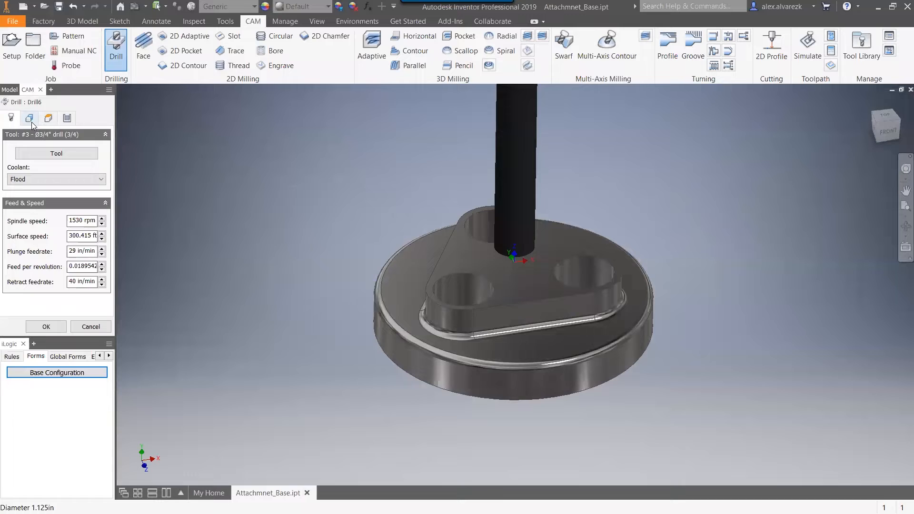
Select the rear hole's cylindrical face for drilling and include all holes of the same diameter.
click(27, 119)
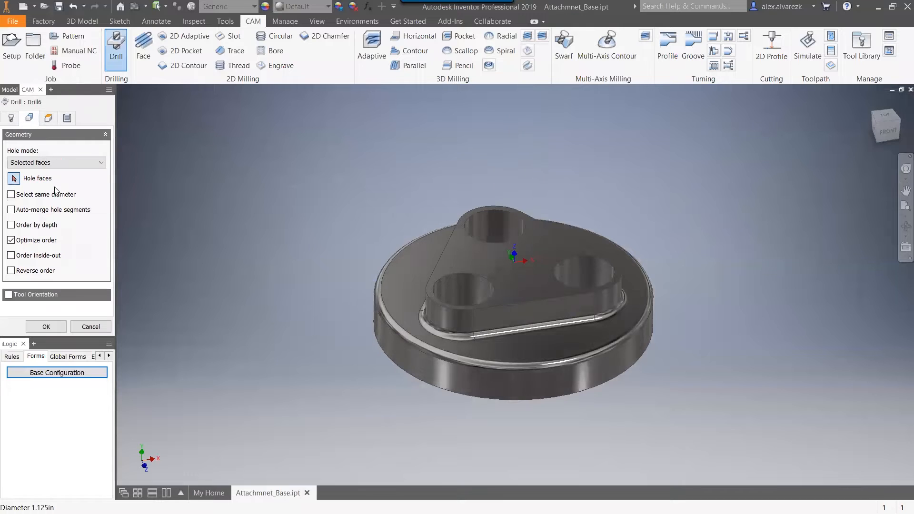
click(503, 240)
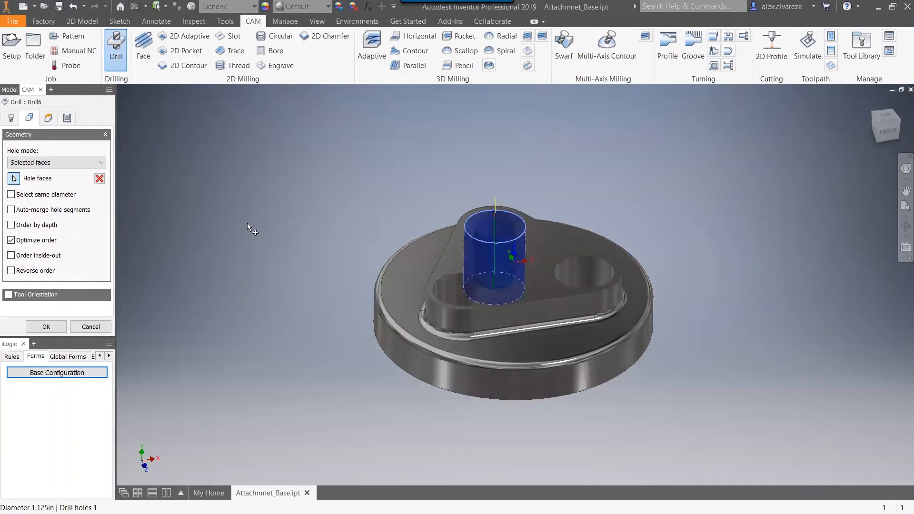
click(12, 195)
shift+middle_drag(292, 269, 279, 238)
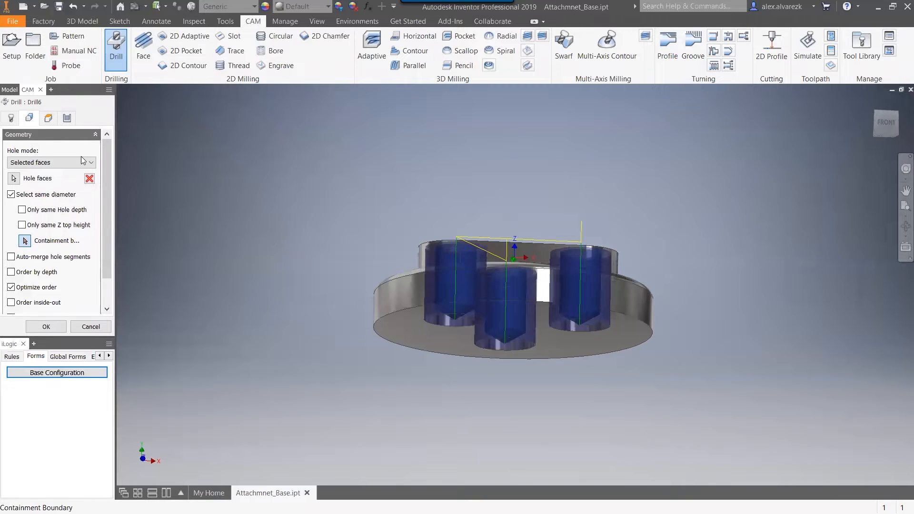
Make the drill tip go through the hole bottom with a break-through depth of .1 in and generate the drilling toolpath.
click(49, 120)
scroll(104, 202, down, 1)
scroll(103, 207, down, 3)
shift+middle_drag(244, 246, 234, 238)
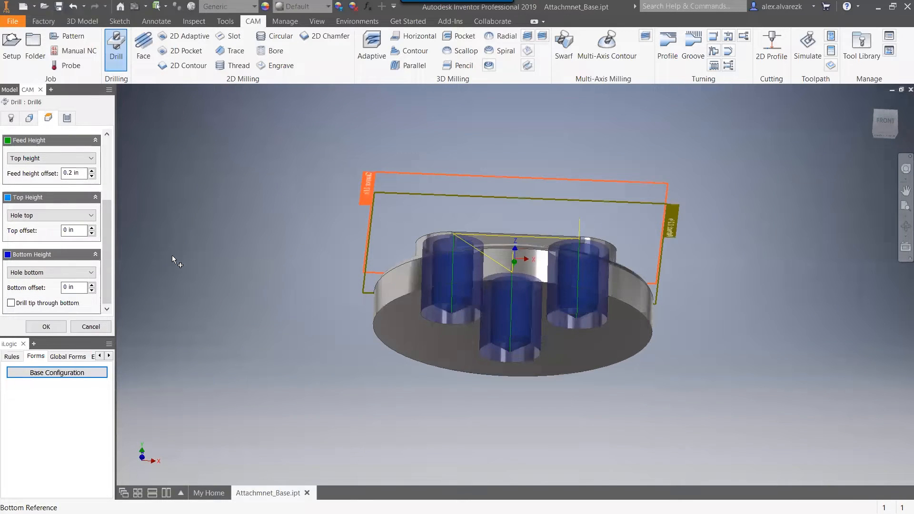
click(11, 303)
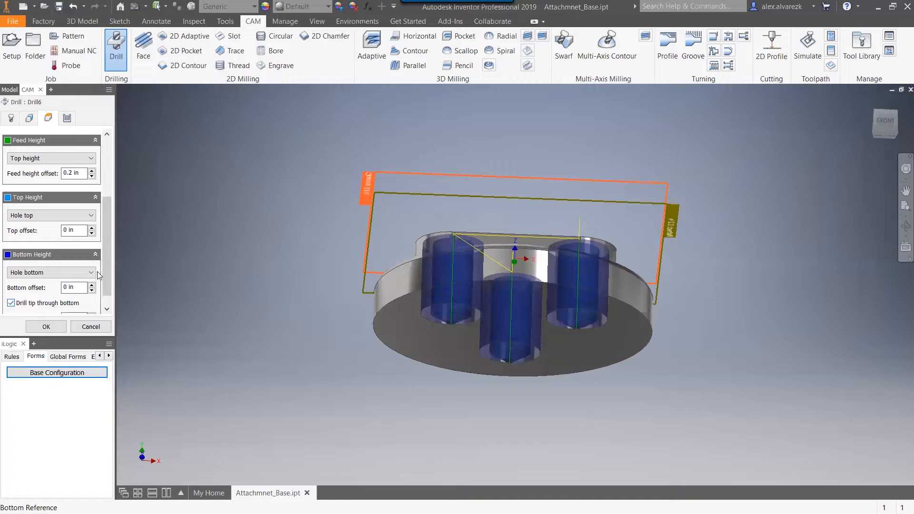
scroll(104, 259, down, 1)
click(76, 305)
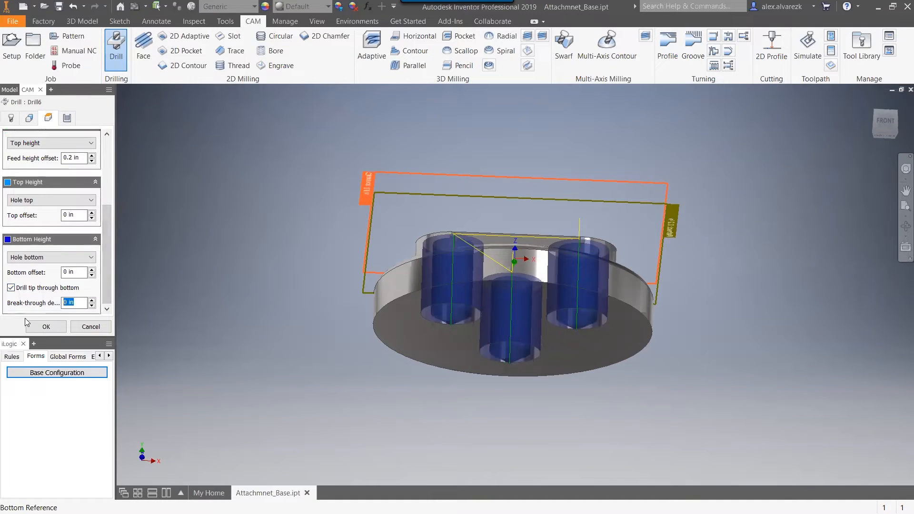
text(.1)
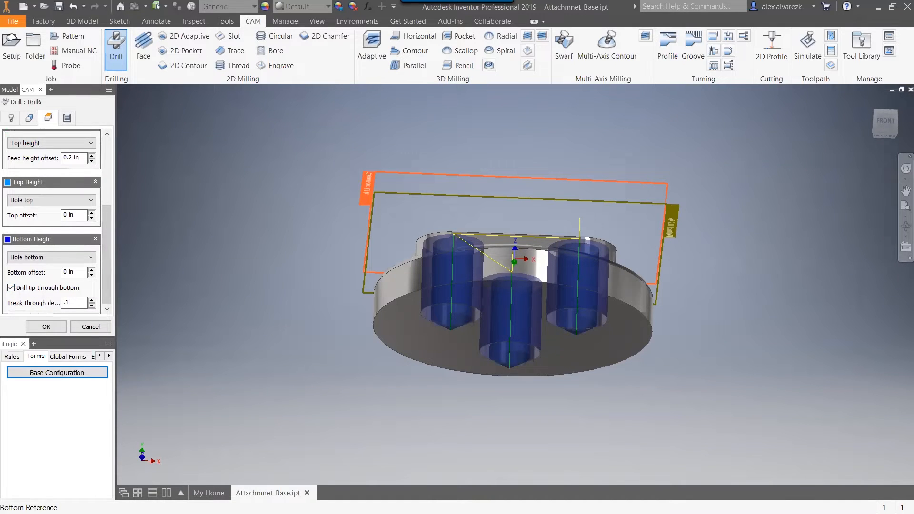
click(46, 326)
Move the drill operation ahead of the face operation in Setup3 and review the toolpaths of both.
shift+middle_drag(296, 197, 279, 247)
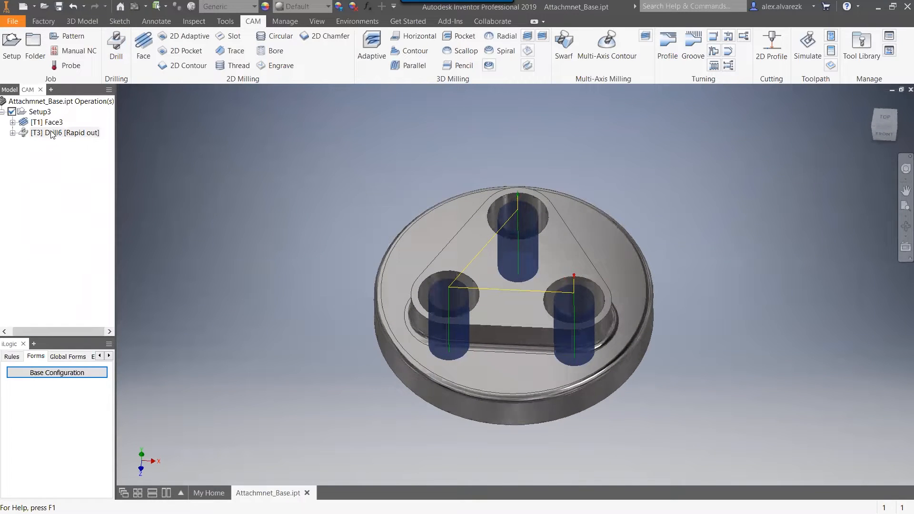
drag(58, 135, 75, 112)
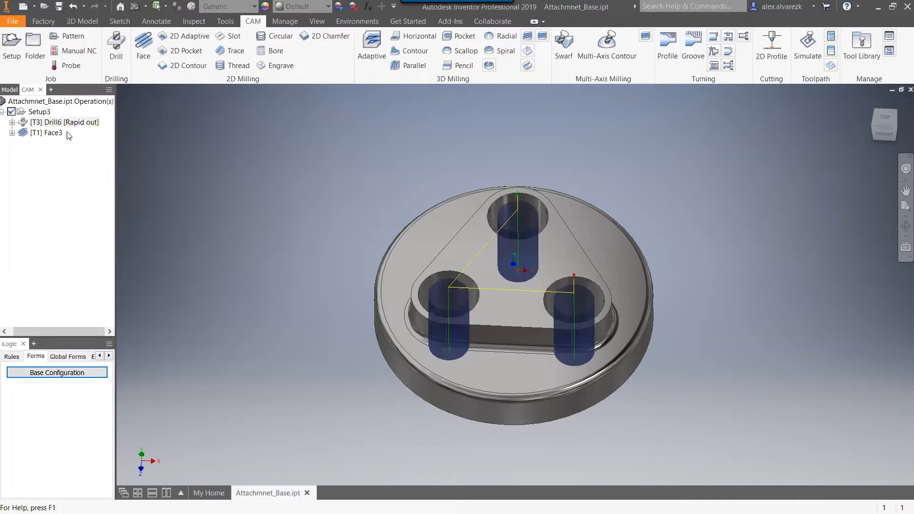
click(66, 125)
click(53, 133)
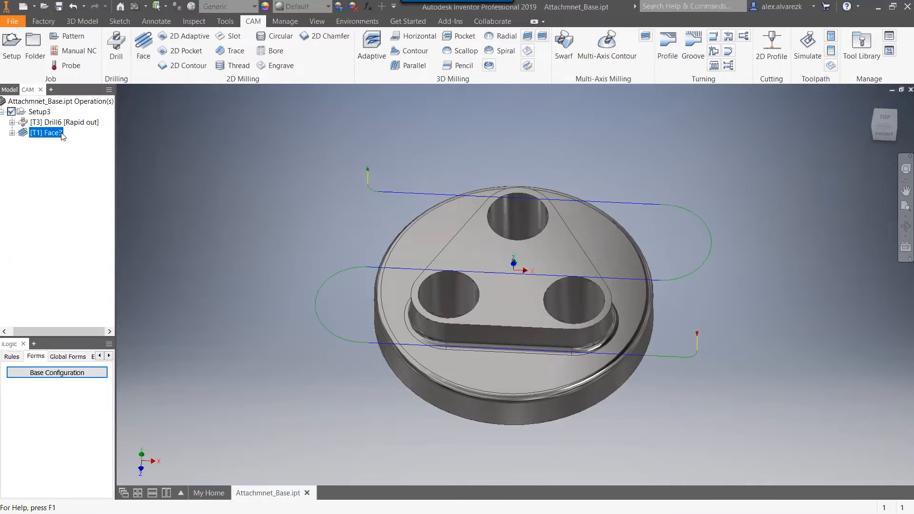
click(60, 123)
key(F4)
mouse_move(216, 221)
mouse_down()
mouse_move(215, 197)
mouse_move(208, 221)
mouse_up()
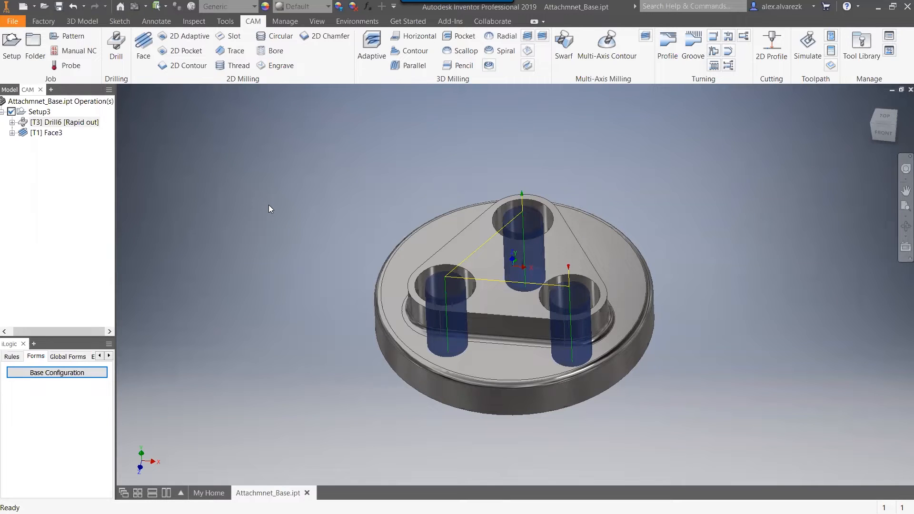
Start a 2D Adaptive operation and assign it tool #2, the Ø3/8" R0.015" bullnose mill.
click(189, 36)
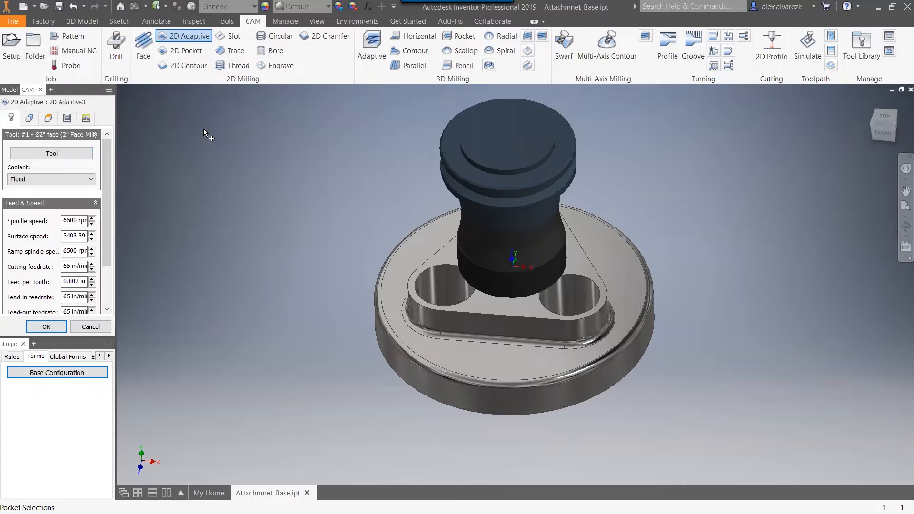
click(51, 154)
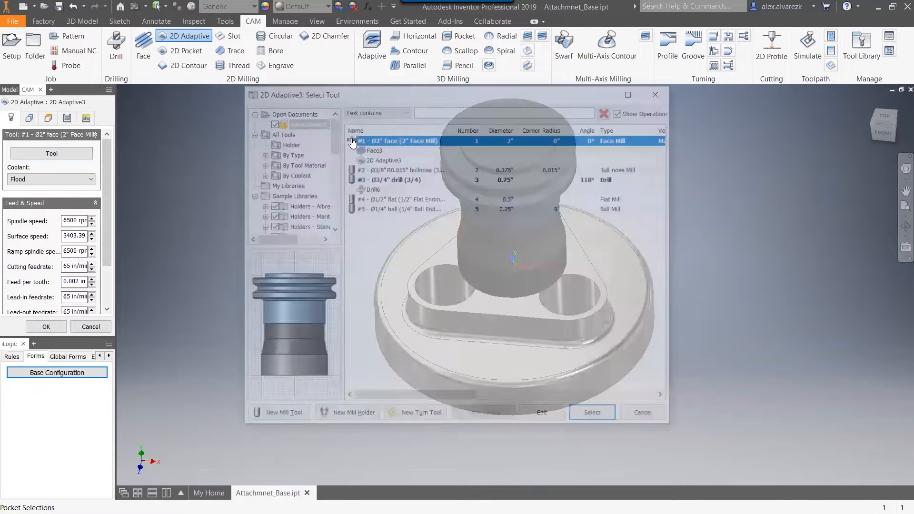
click(381, 168)
click(596, 416)
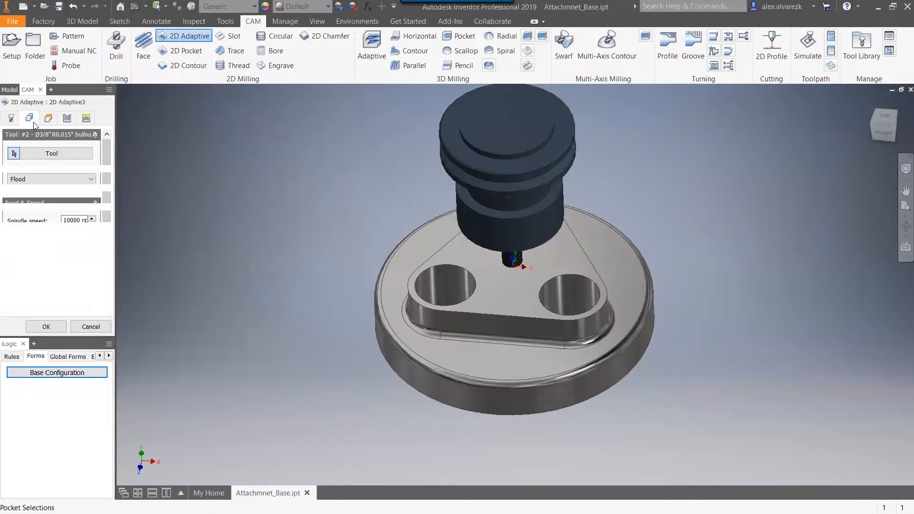
Select the closed edge loop around the base of the triangular boss as the 2D Adaptive pocket.
click(34, 122)
click(456, 342)
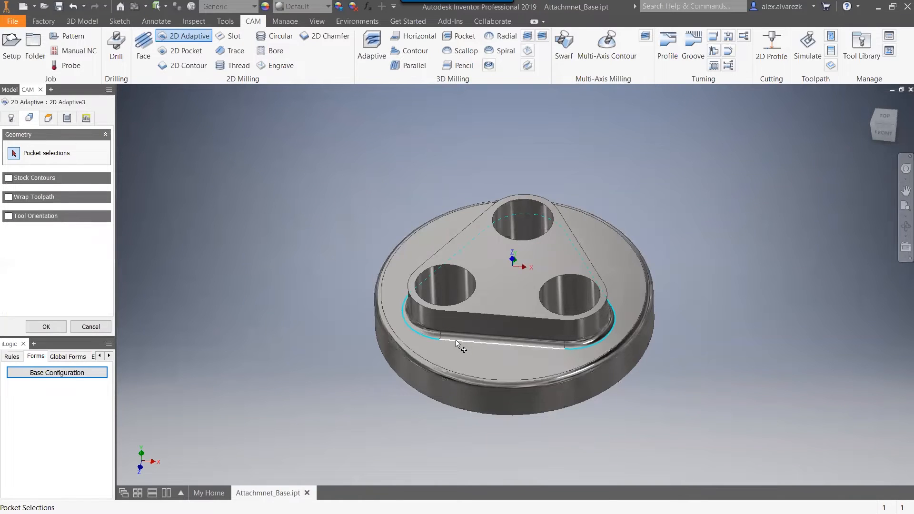
click(456, 342)
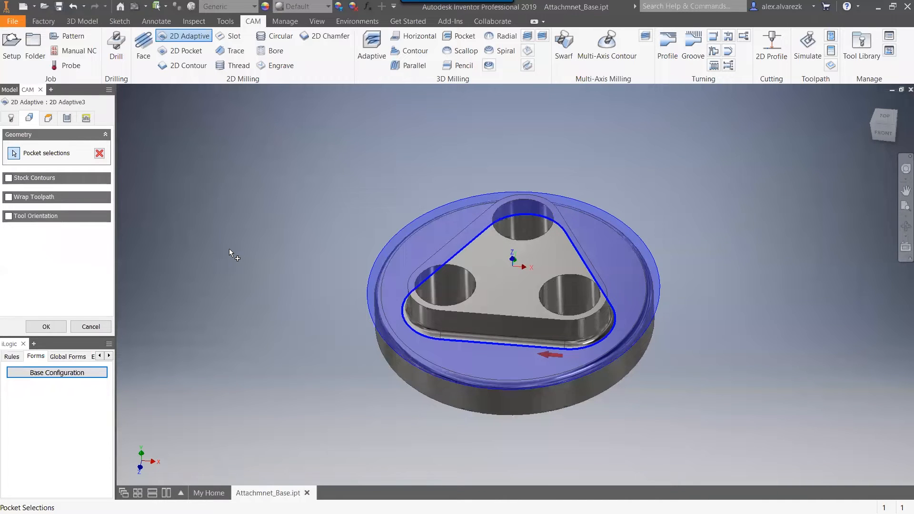
shift+middle_drag(255, 245, 264, 275)
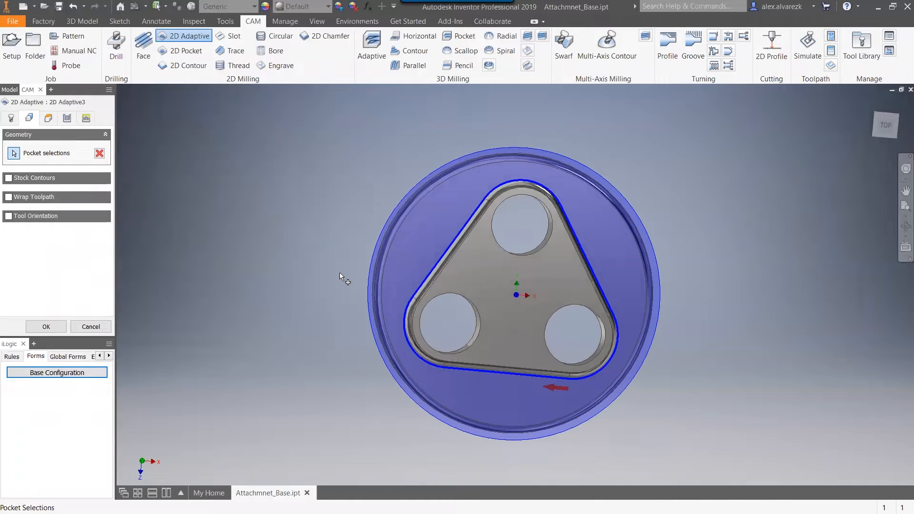
shift+middle_drag(326, 220, 347, 250)
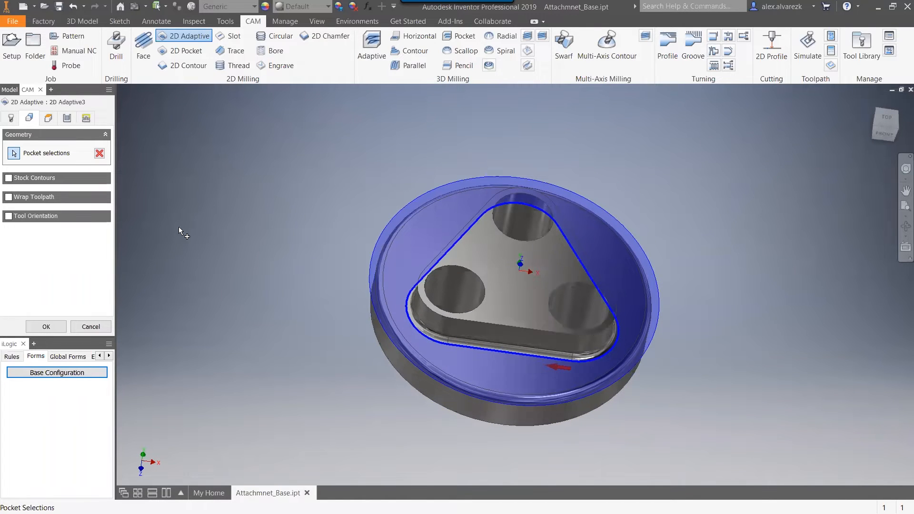
Generate the 2D Adaptive toolpath and review it together with the drill and face toolpaths.
click(45, 326)
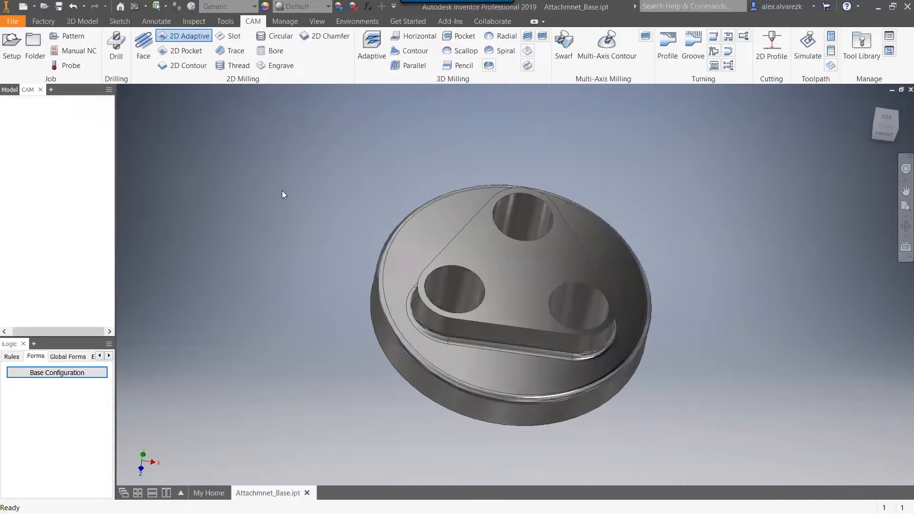
click(72, 123)
click(58, 133)
click(57, 143)
shift+middle_drag(221, 192, 196, 196)
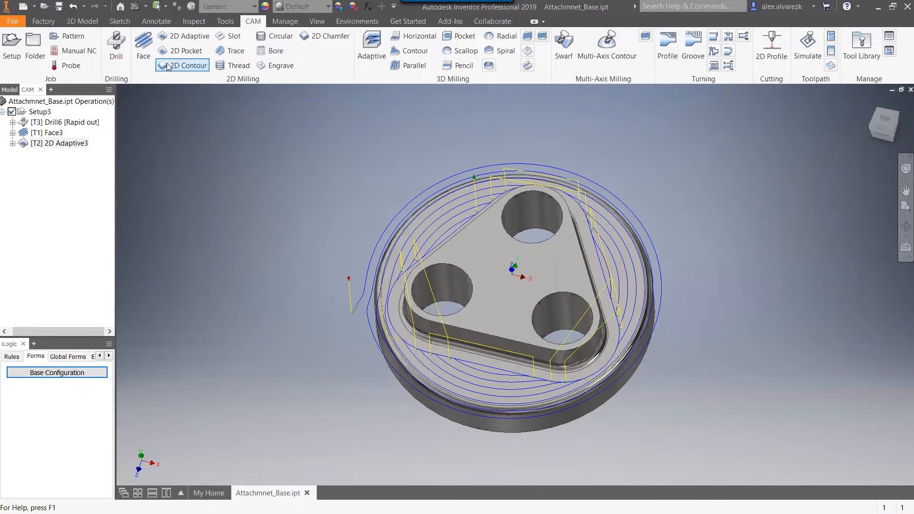
Add a 2D Contour operation with tool #4, the Ø1/2" flat end mill, along the disc's bottom outer edge and generate its toolpath.
click(199, 66)
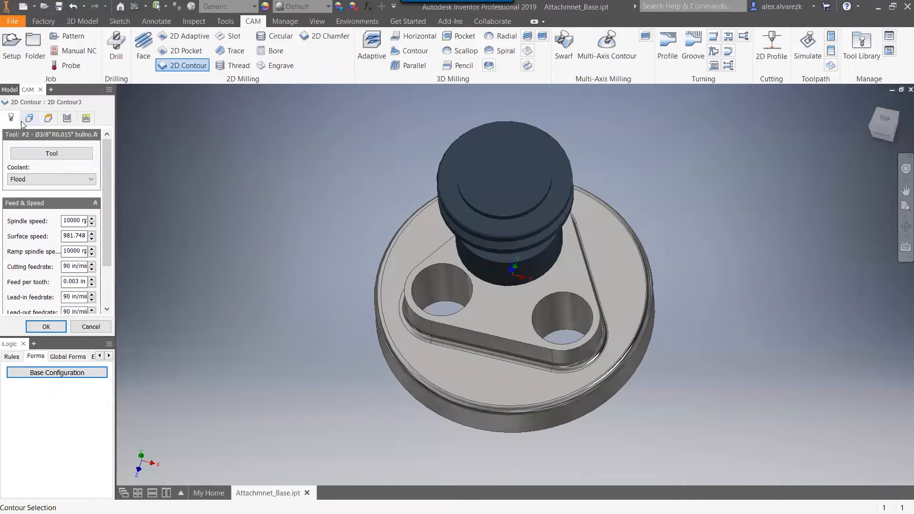
click(46, 154)
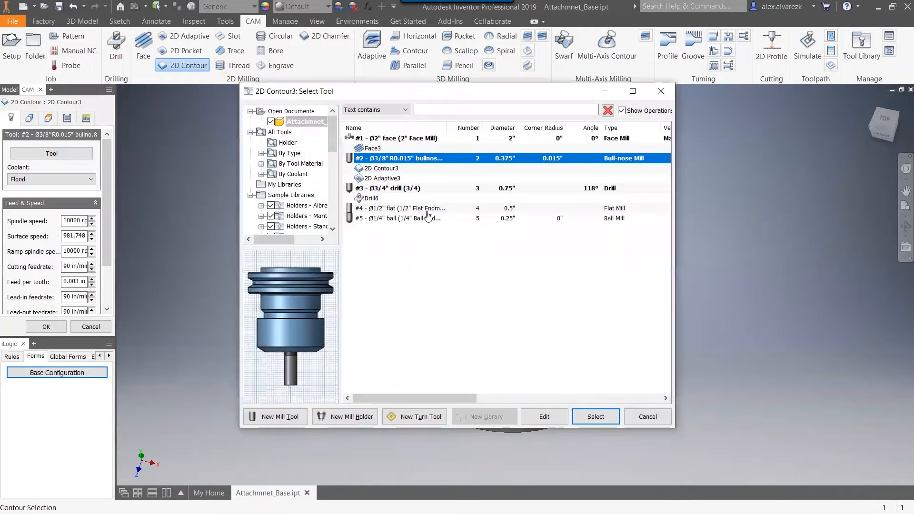
click(418, 209)
click(595, 417)
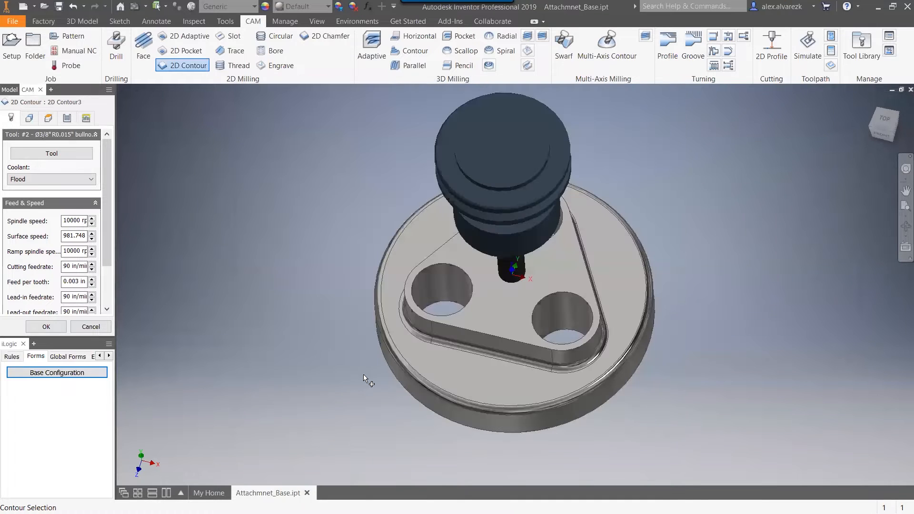
click(409, 393)
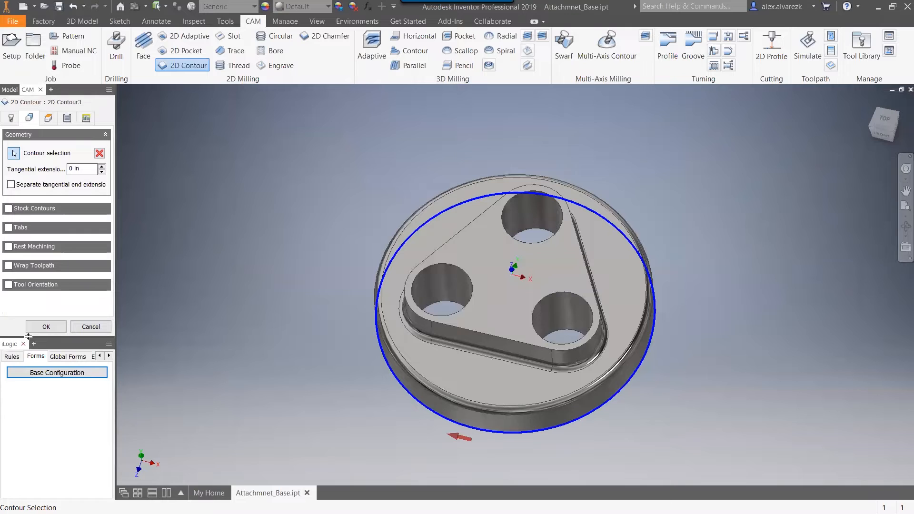
click(46, 327)
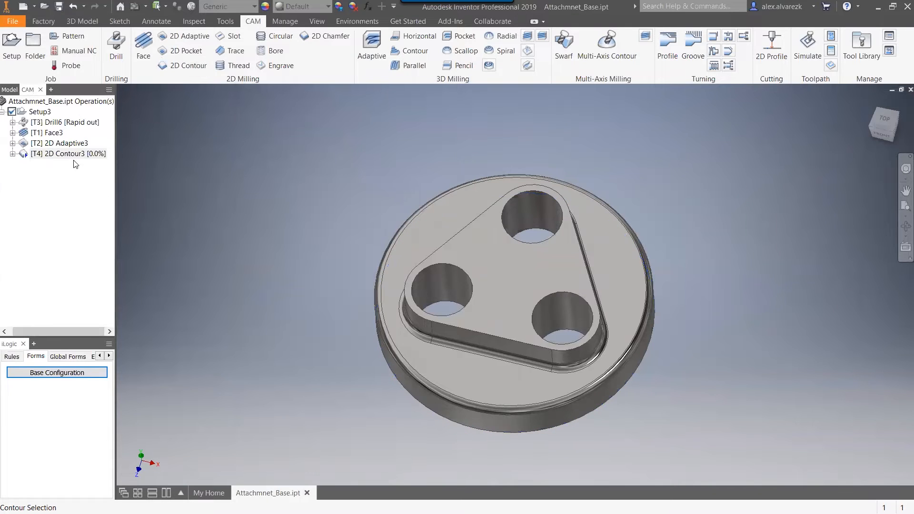
Review the drill, face, 2D Adaptive and 2D Contour toolpaths one after another on the part.
shift+middle_drag(243, 262, 244, 220)
click(64, 123)
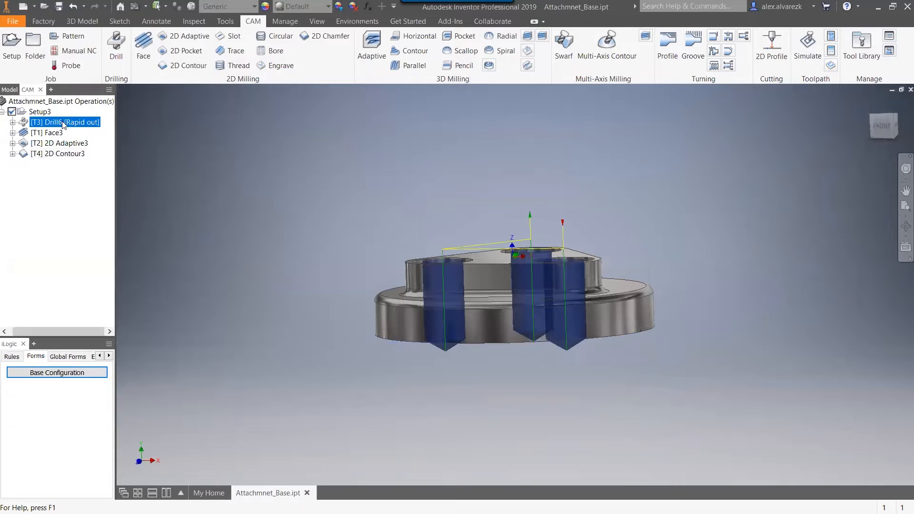
click(57, 133)
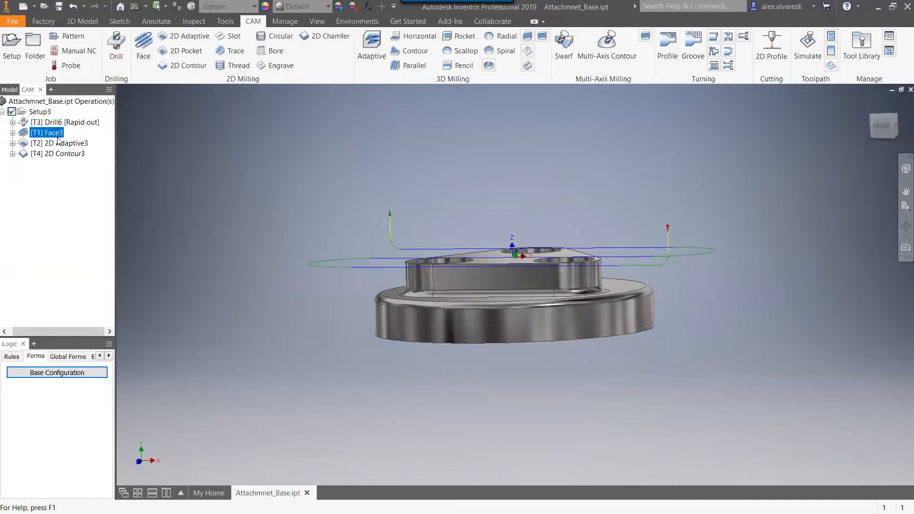
click(58, 143)
click(58, 154)
shift+middle_drag(198, 167, 206, 215)
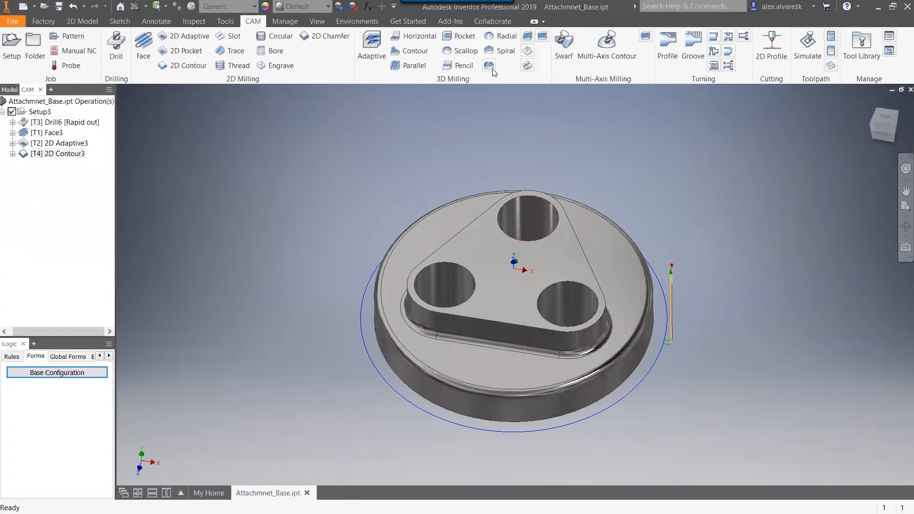
Add a 3D Pencil operation with tool #5, the Ø1/4" ball end mill, and generate its toolpath.
click(463, 67)
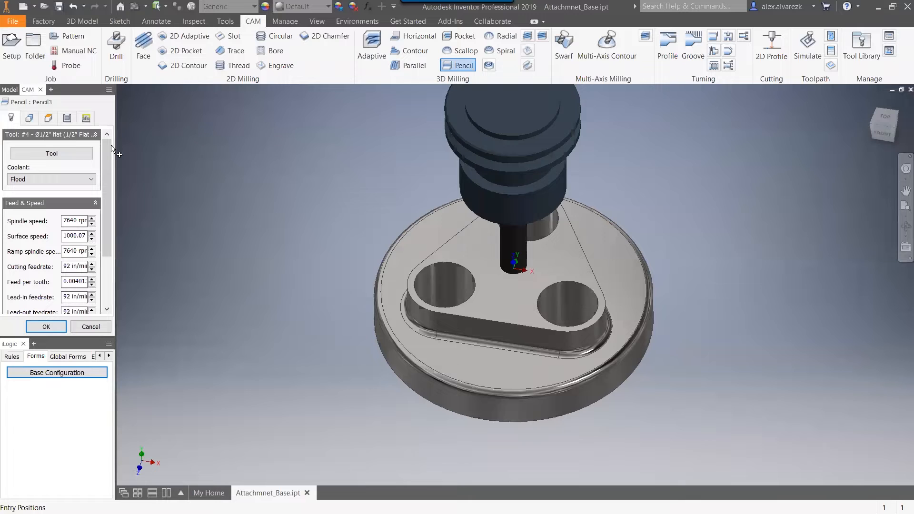
click(67, 152)
click(391, 229)
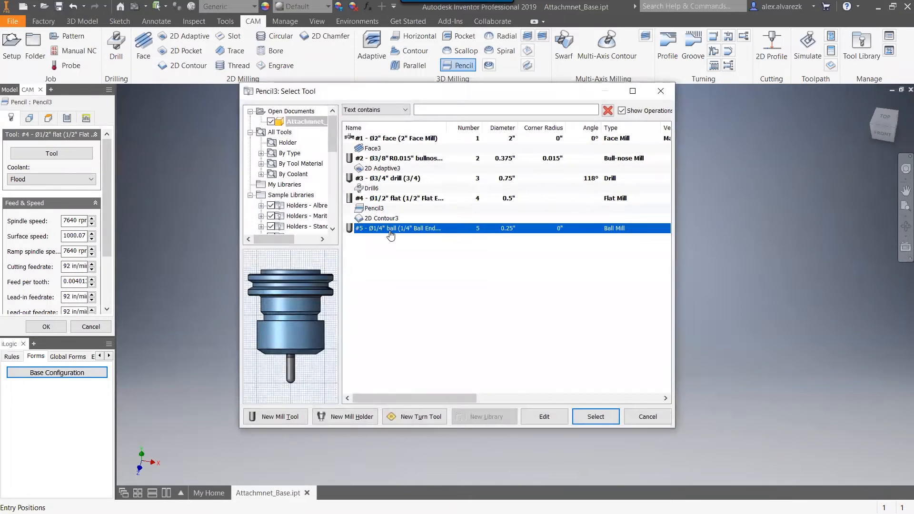
click(584, 418)
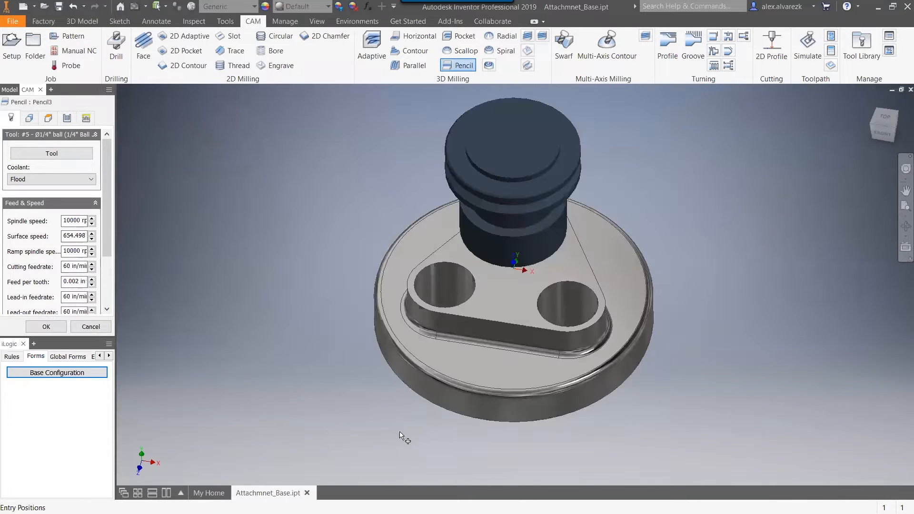
mouse_move(281, 341)
shift+middle_down()
mouse_move(290, 317)
mouse_move(287, 325)
shift+middle_up()
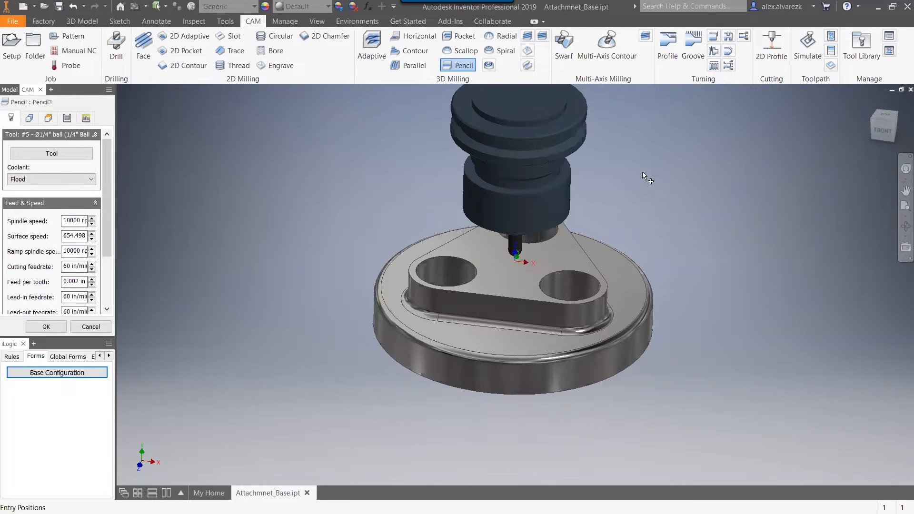
scroll(109, 186, down, 3)
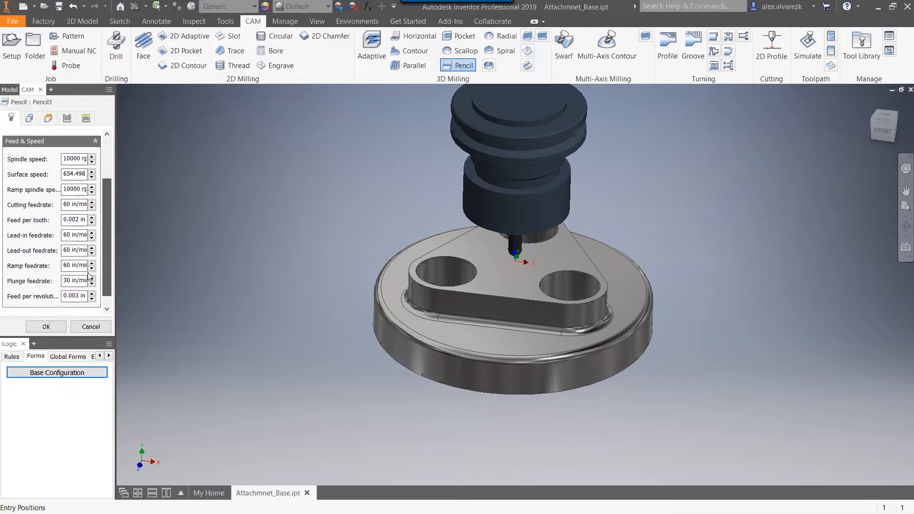
click(46, 327)
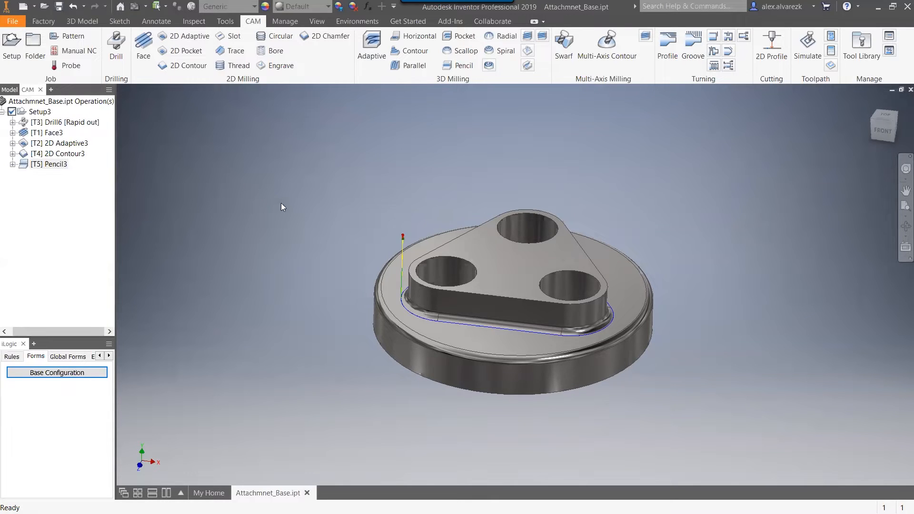
Review the toolpaths of all five operations in order, from the drill through the Pencil pass.
drag(305, 184, 306, 204)
click(72, 122)
click(57, 133)
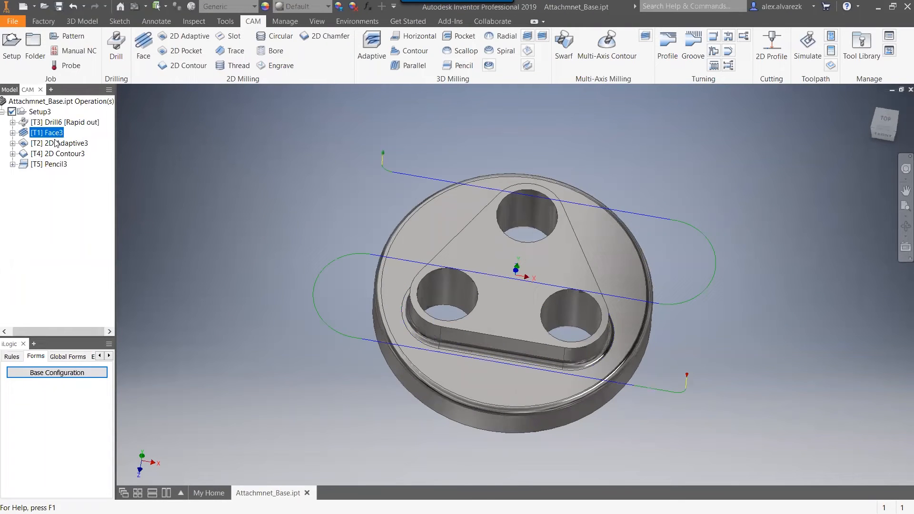
click(54, 145)
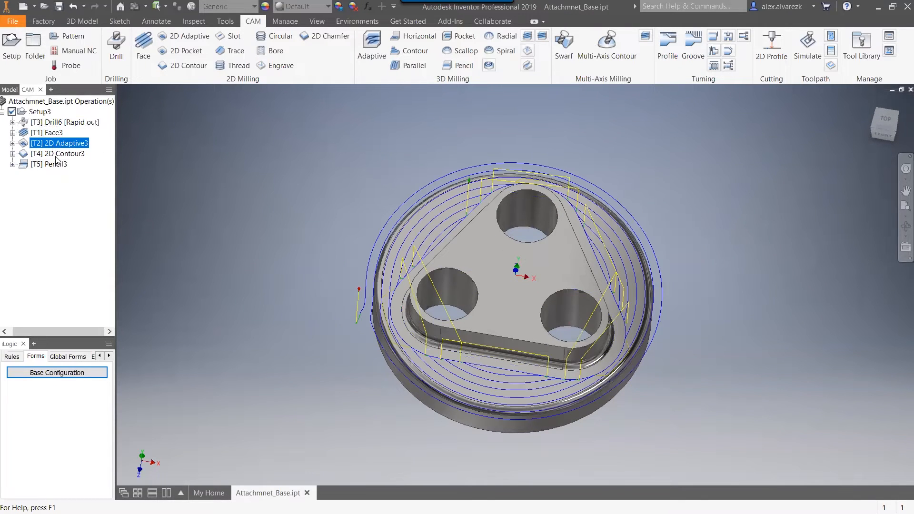
click(56, 155)
click(54, 165)
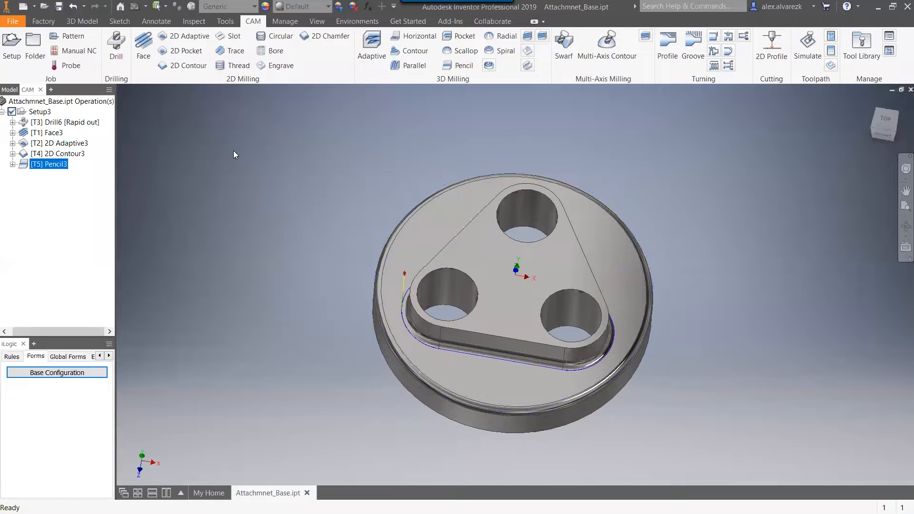
Simulate the whole setup's machining at increased playback speed, inspect the machined stock, and exit the simulation.
click(48, 112)
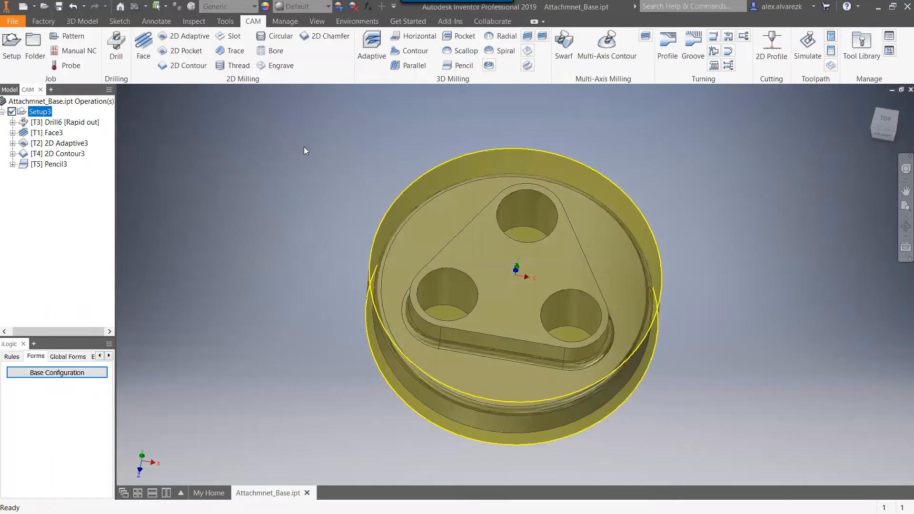
click(813, 59)
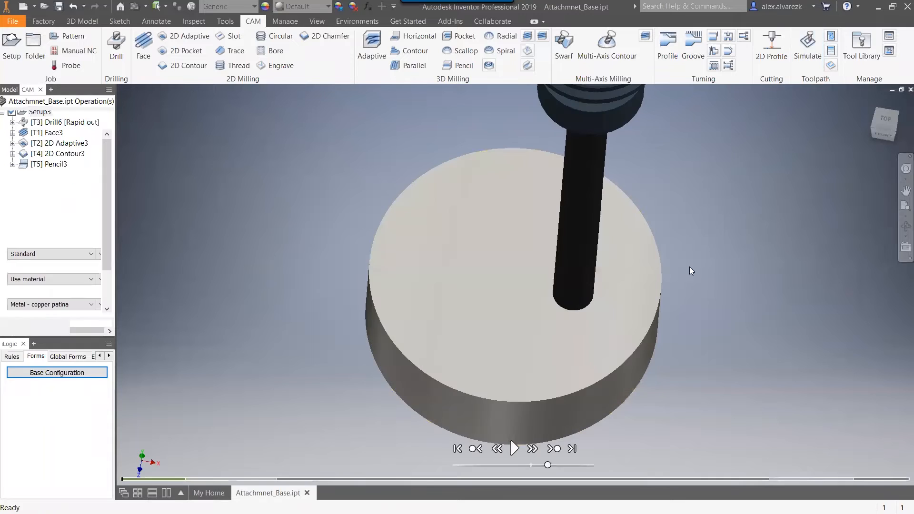
shift+middle_drag(679, 259, 678, 256)
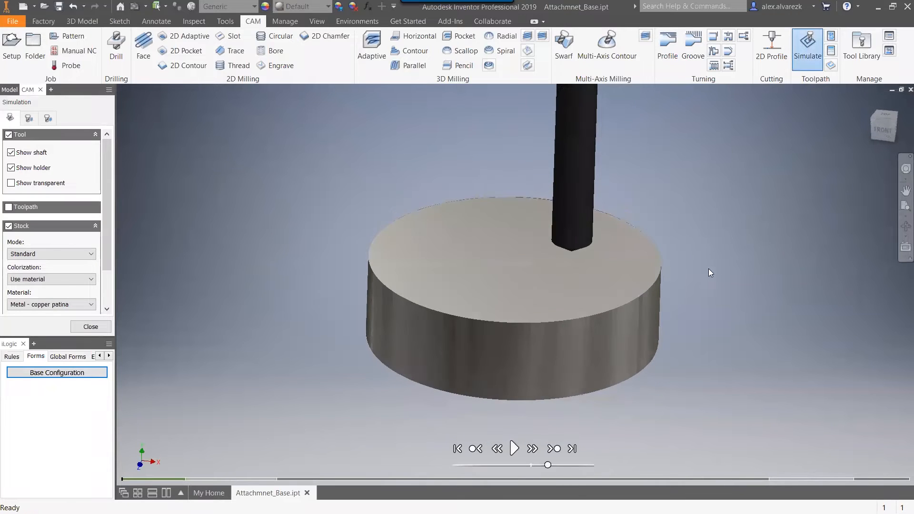
click(514, 448)
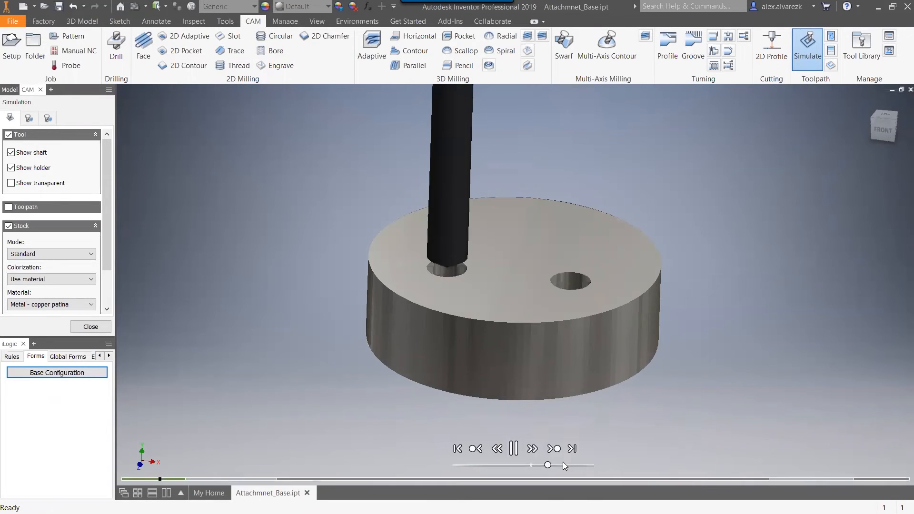
drag(547, 465, 565, 466)
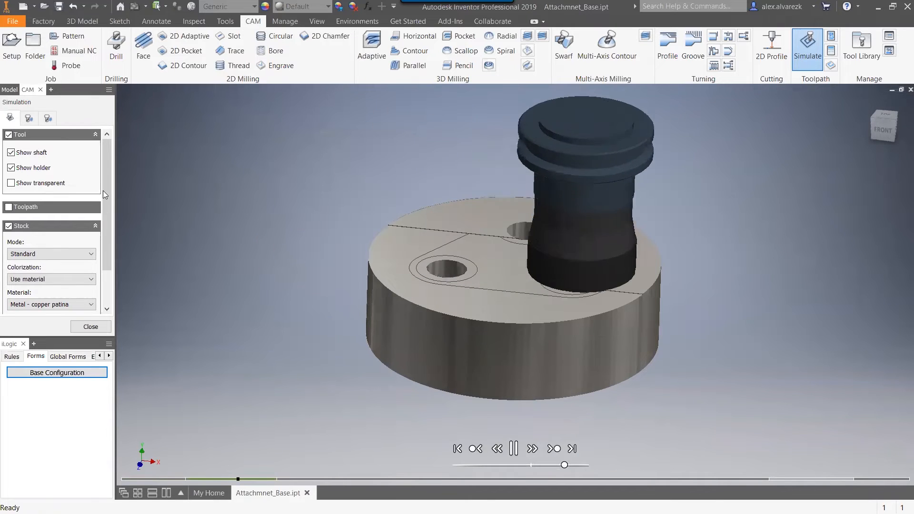
scroll(103, 195, down, 2)
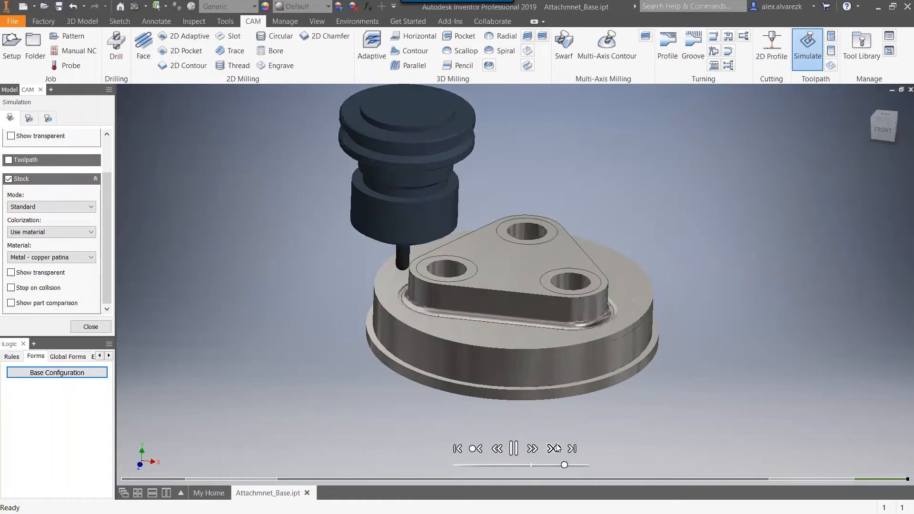
shift+middle_drag(591, 181, 599, 162)
key(Escape)
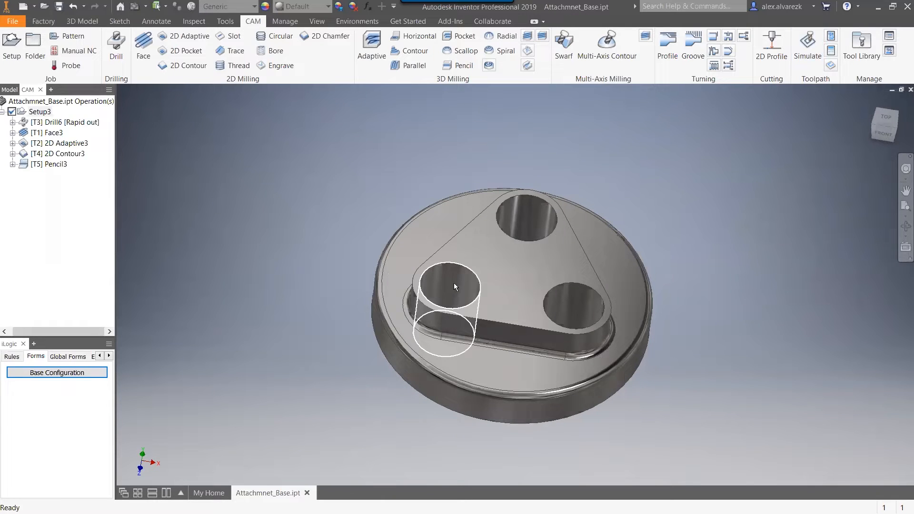
Start a Bore operation and assign it tool #4, the Ø1/2" flat end mill.
shift+middle_drag(371, 244, 423, 317)
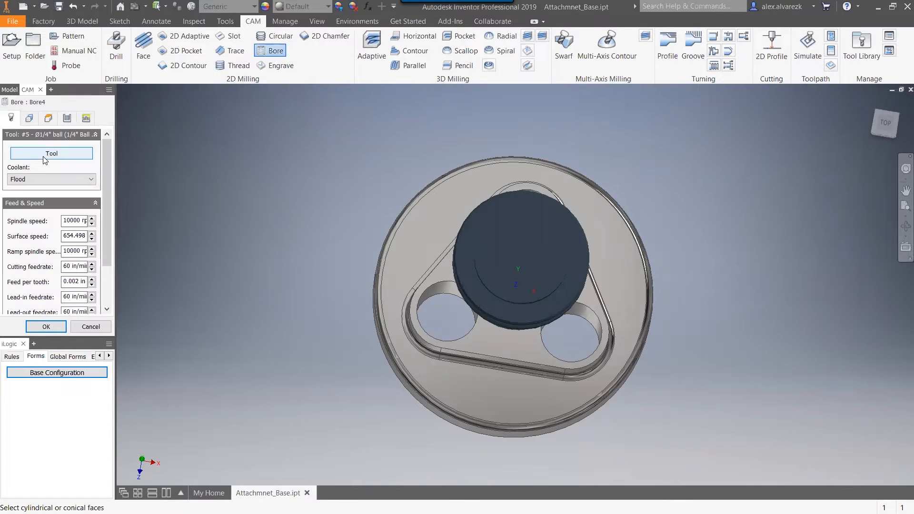
click(45, 154)
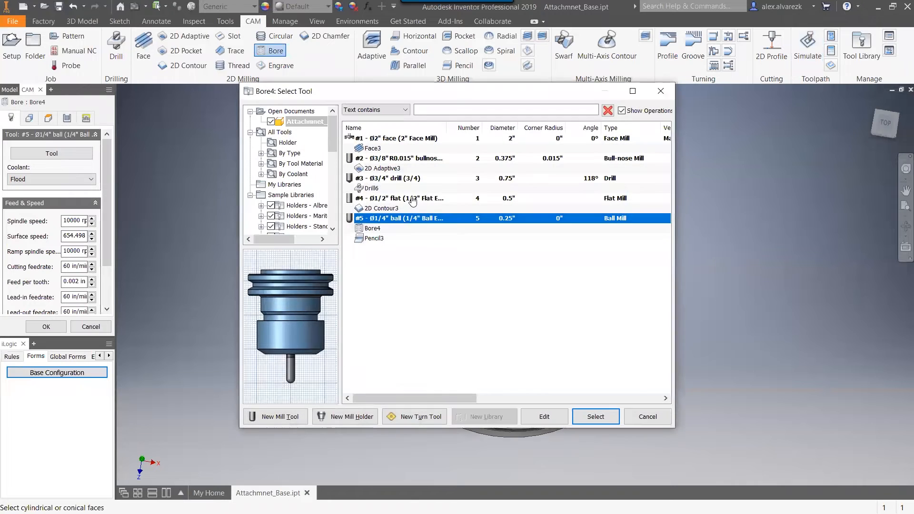
click(412, 199)
click(578, 411)
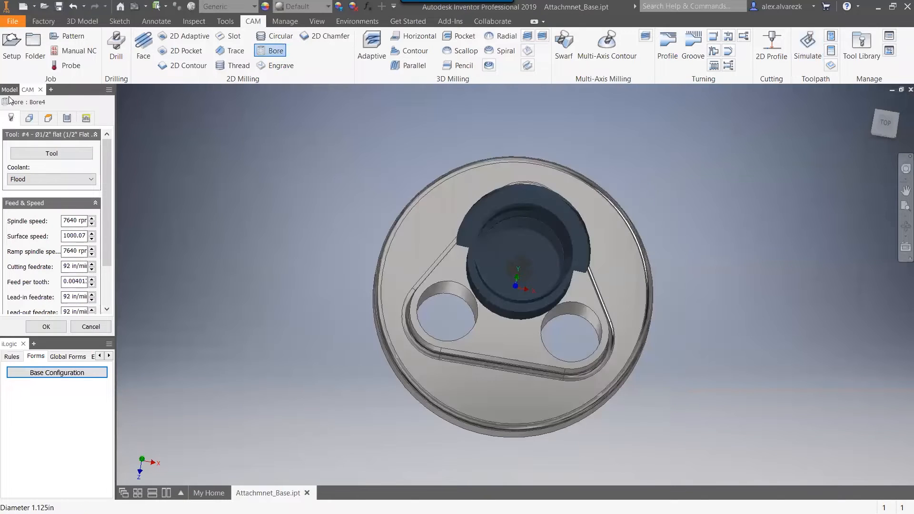
Select one hole's cylindrical face as the Bore geometry and include all holes of the same diameter.
click(29, 118)
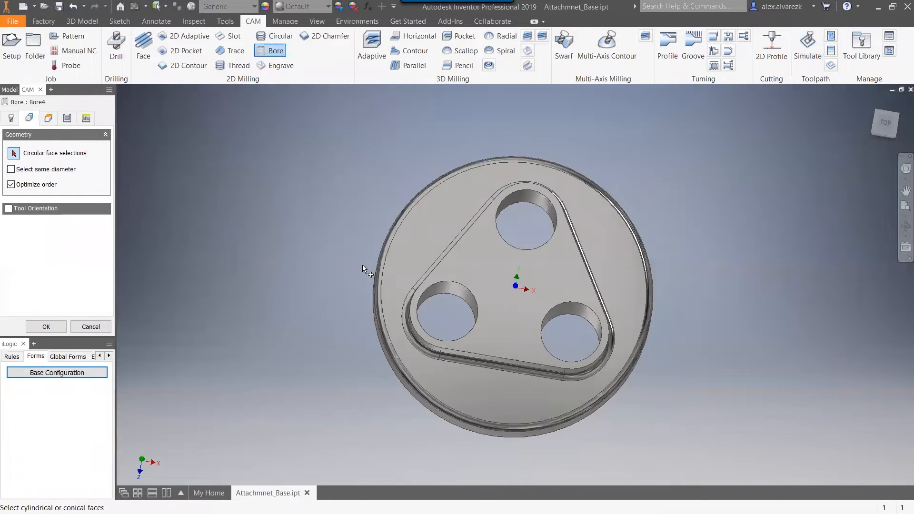
click(526, 206)
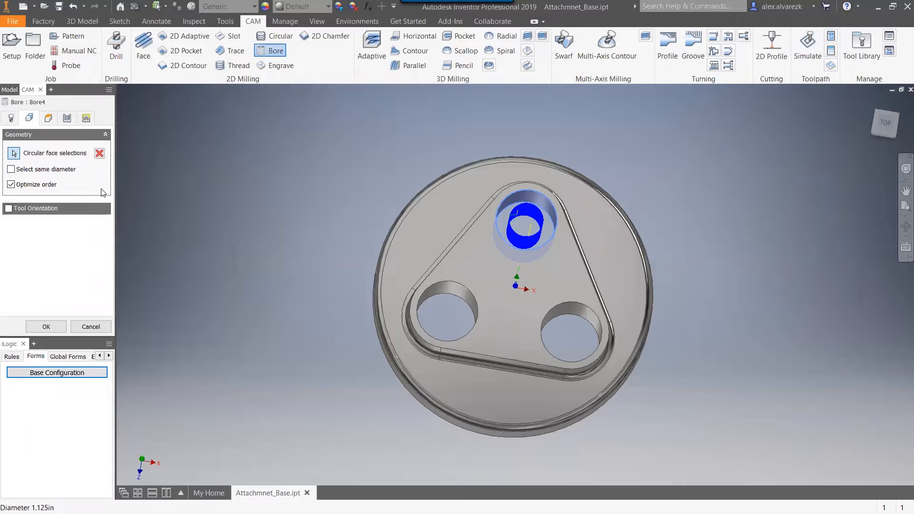
shift+middle_drag(274, 226, 267, 165)
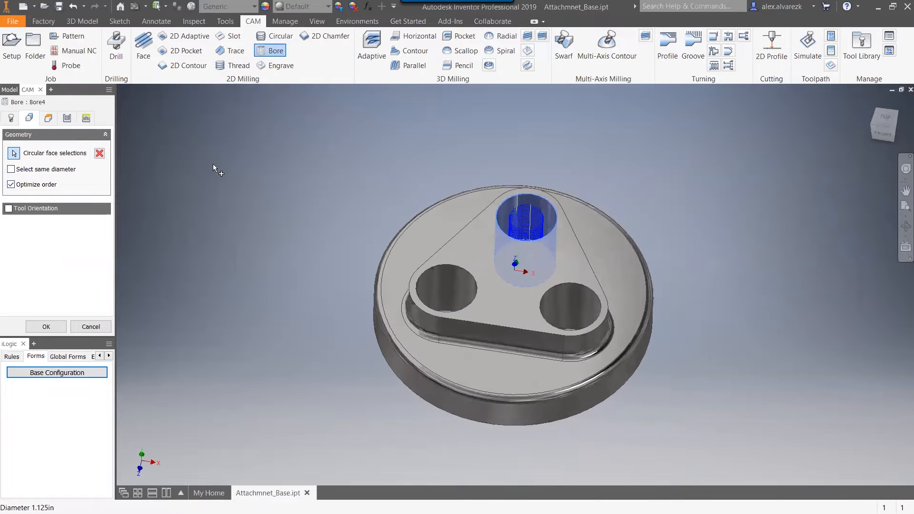
click(11, 169)
shift+middle_drag(358, 206, 321, 221)
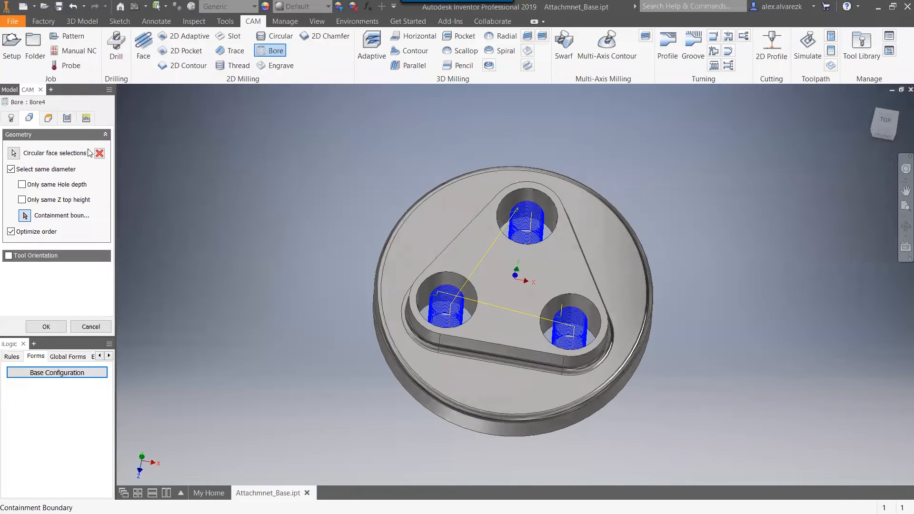
Try a 0.1 in pitch for the Bore passes, change it to 0.7 in, and generate the toolpath.
click(67, 118)
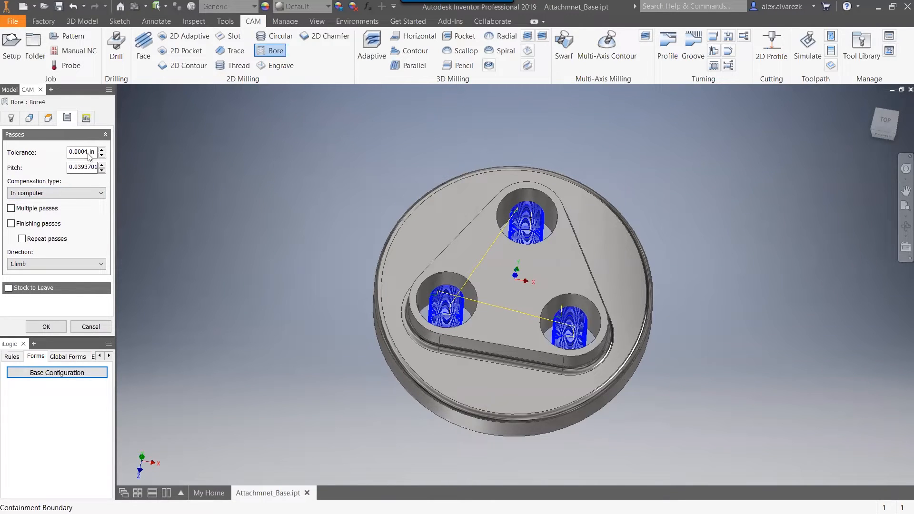
click(86, 119)
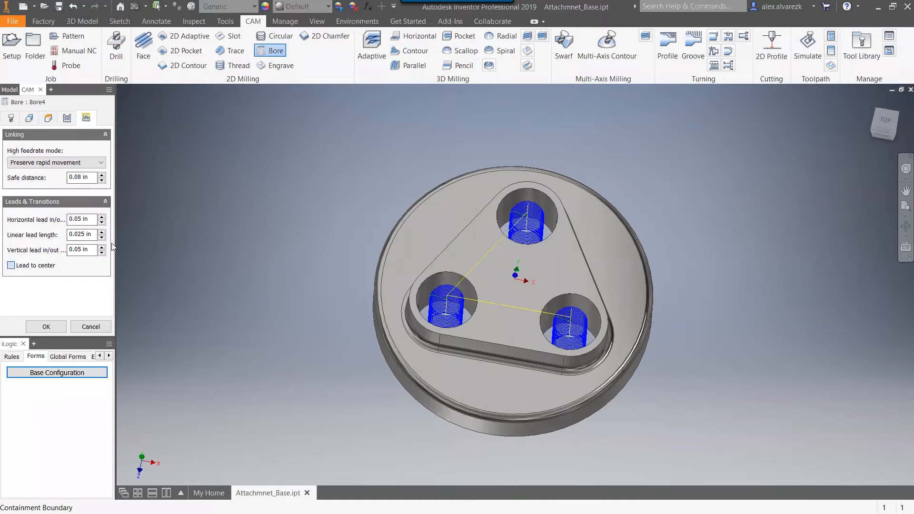
click(67, 118)
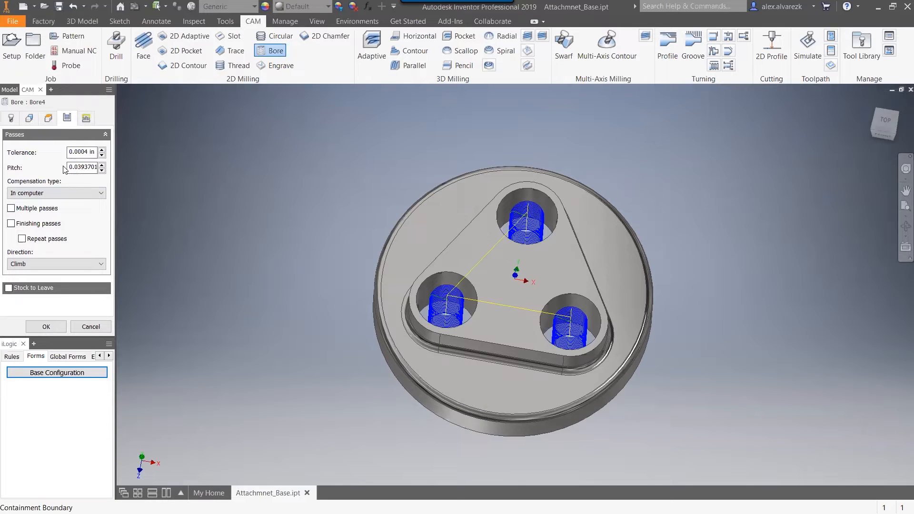
drag(69, 170, 170, 174)
text(.1)
shift+middle_drag(322, 218, 284, 199)
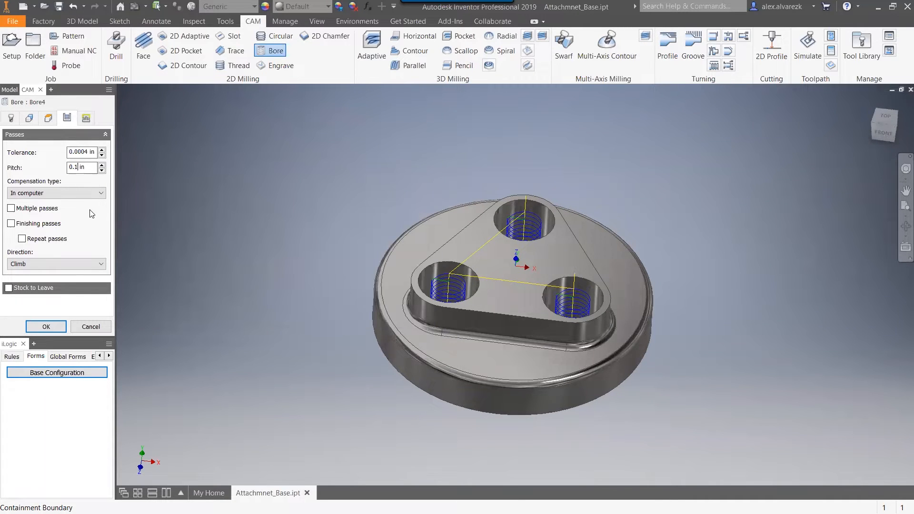
key(BackSpace)
text(7)
mouse_move(430, 166)
shift+middle_down()
mouse_move(432, 210)
mouse_move(435, 182)
shift+middle_up()
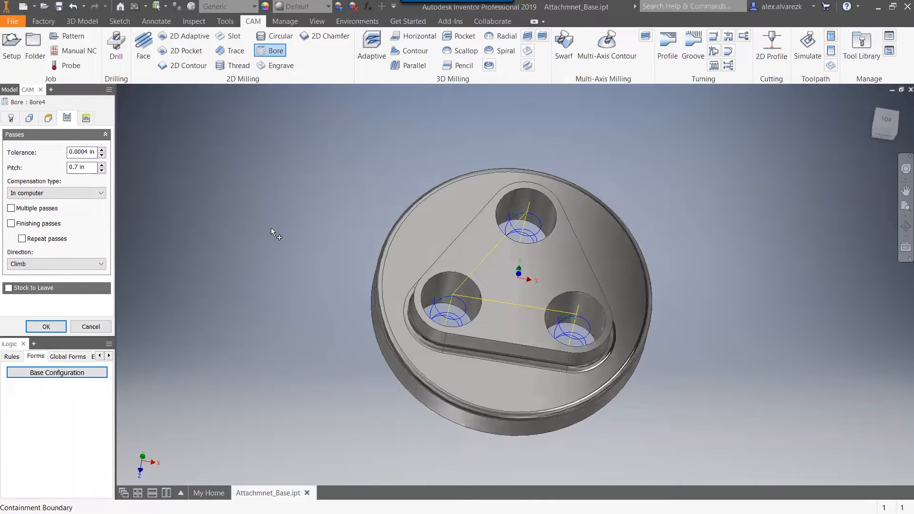
click(46, 326)
Move the Bore operation ahead of the Pencil operation and inspect its toolpath in the three holes.
drag(49, 176, 54, 164)
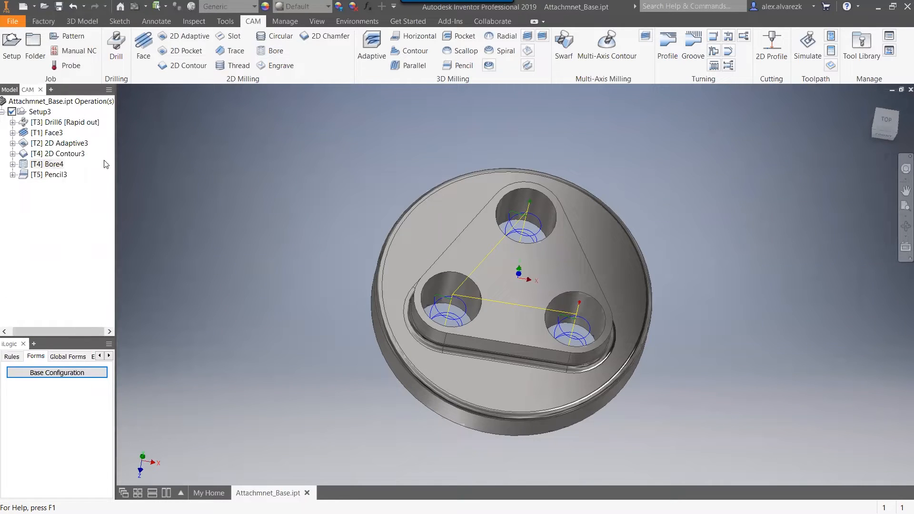
click(54, 164)
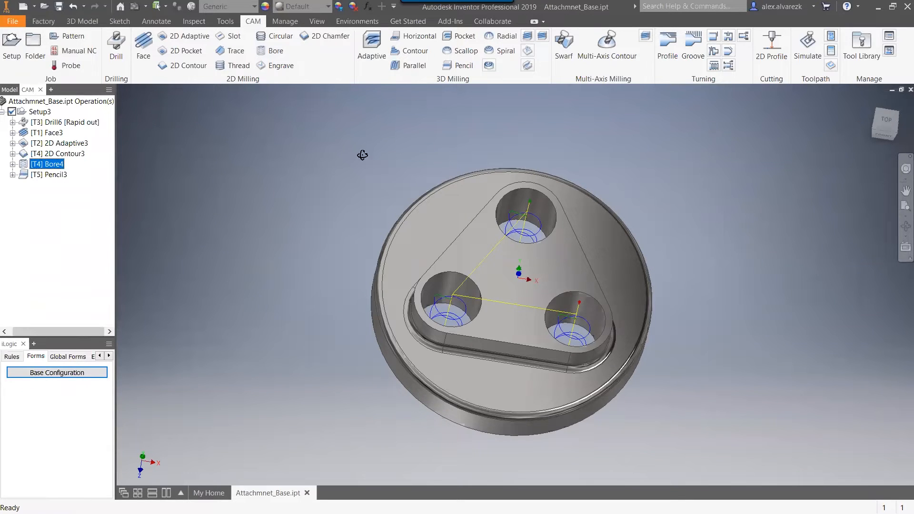
shift+middle_drag(362, 154, 355, 133)
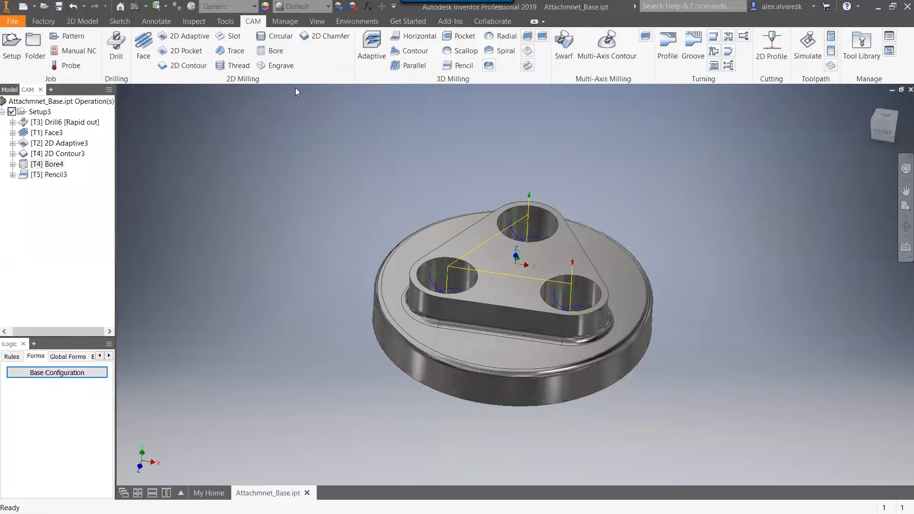
Switch to the 3D modeling environment and show the part's feature tree with the Origin folder collapsed.
click(82, 21)
click(10, 90)
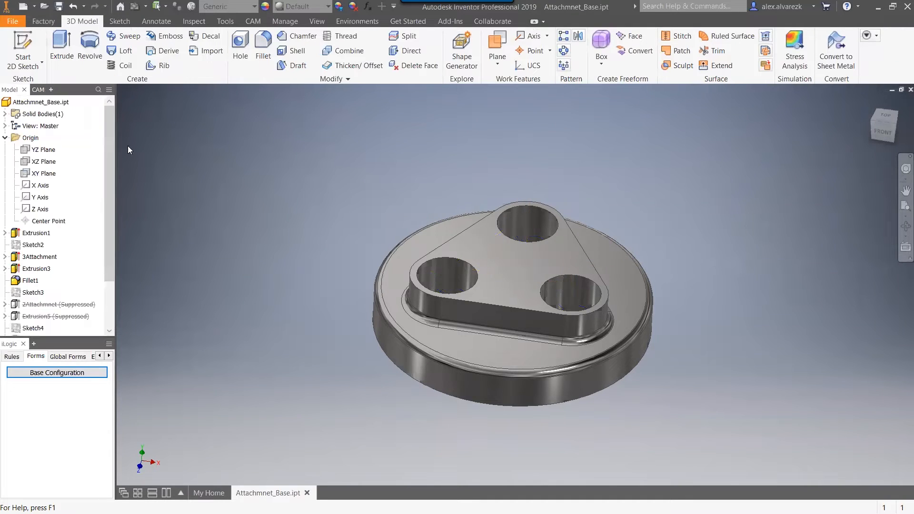
click(5, 138)
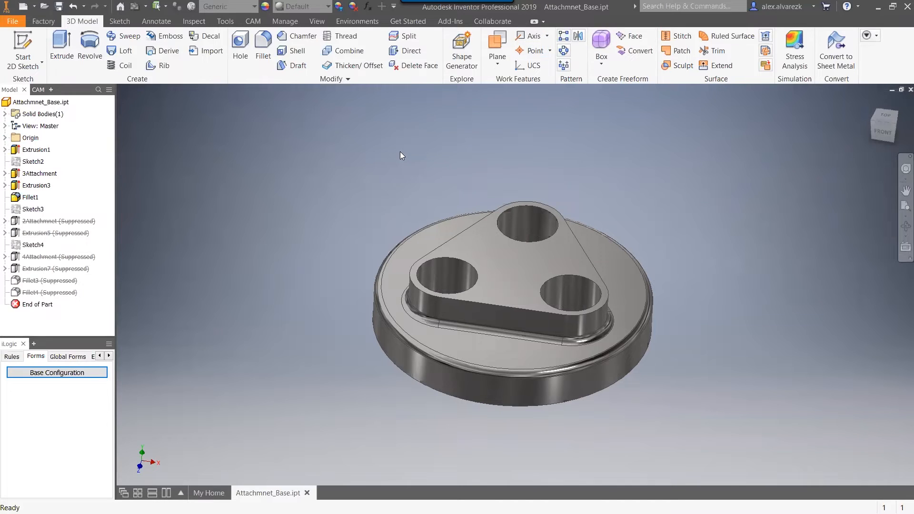
Open the part's parameters and set the Attachmnets user parameter to 4.
click(370, 13)
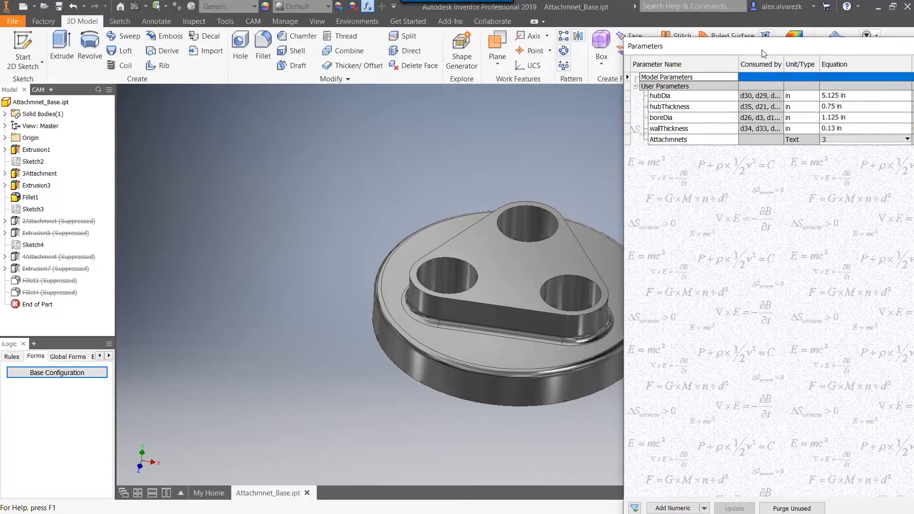
drag(764, 53, 698, 53)
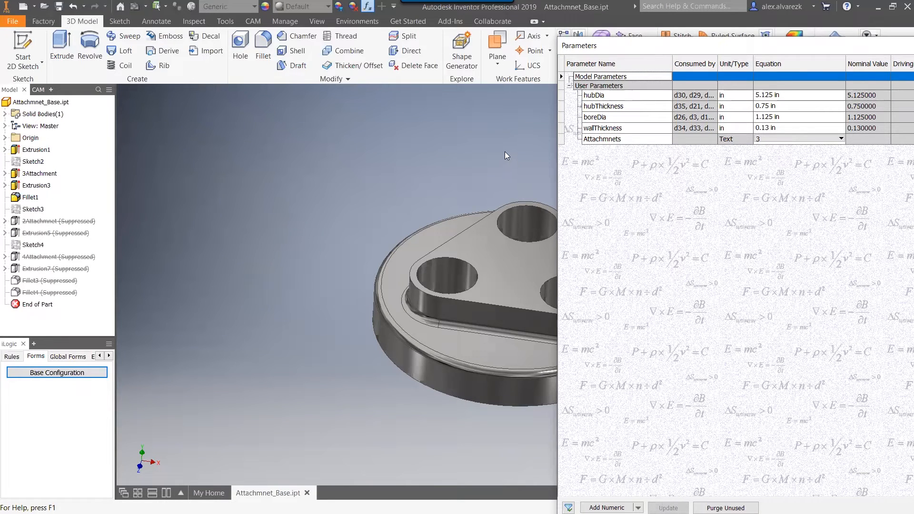
click(772, 137)
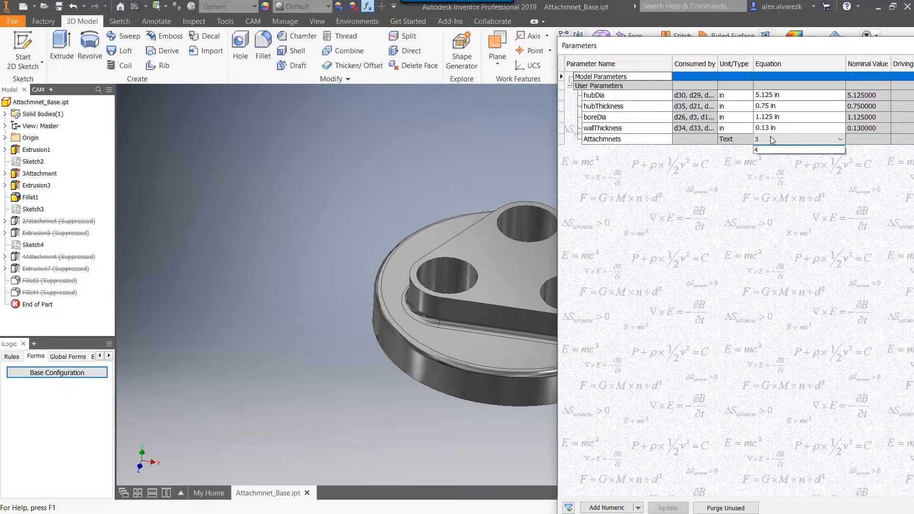
click(762, 164)
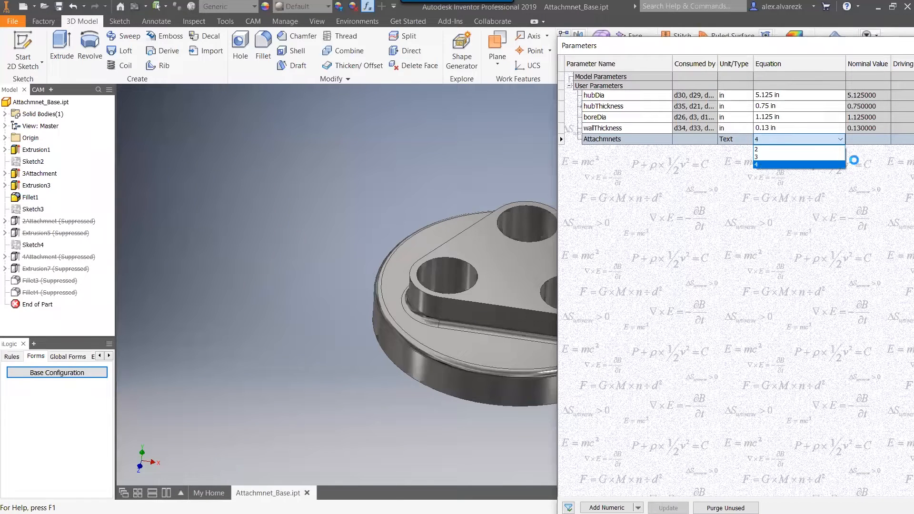
middle_drag(444, 167, 262, 170)
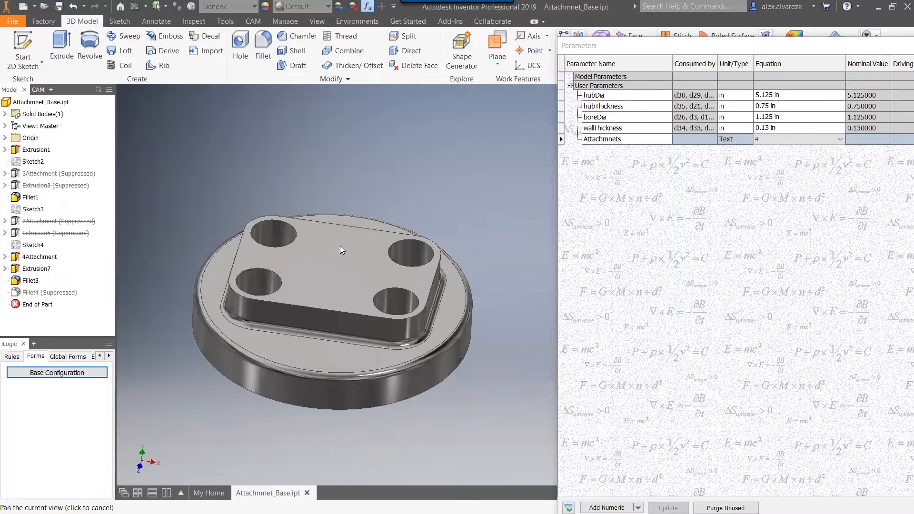
Try the Attachmnets user parameter at 2, and switch it to 3 to compare the base configurations.
click(812, 139)
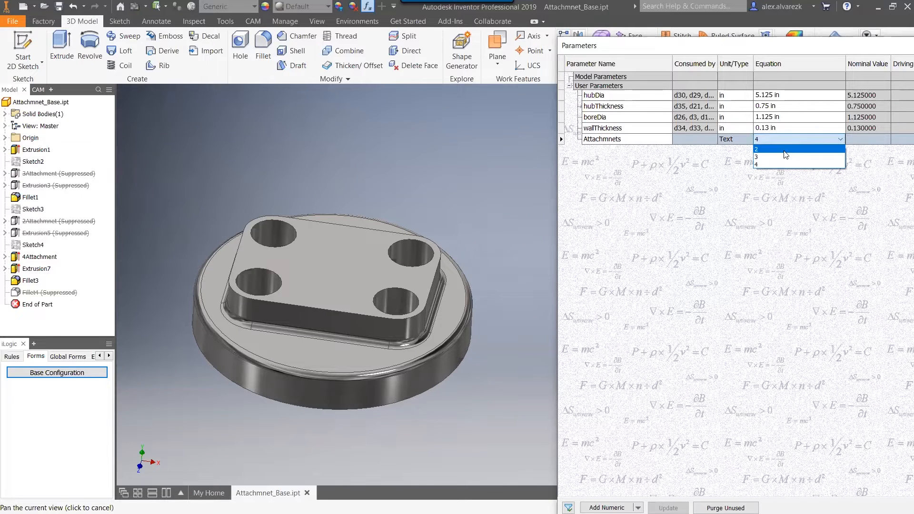
click(784, 149)
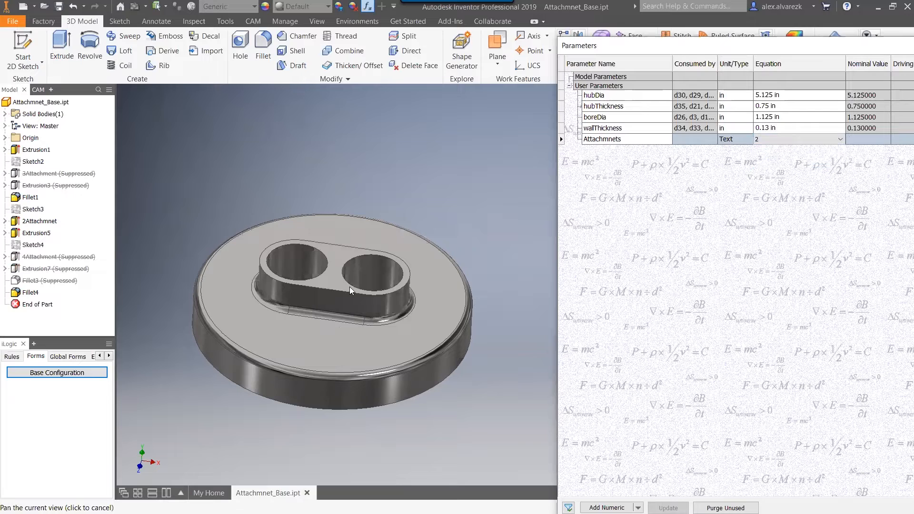
click(786, 139)
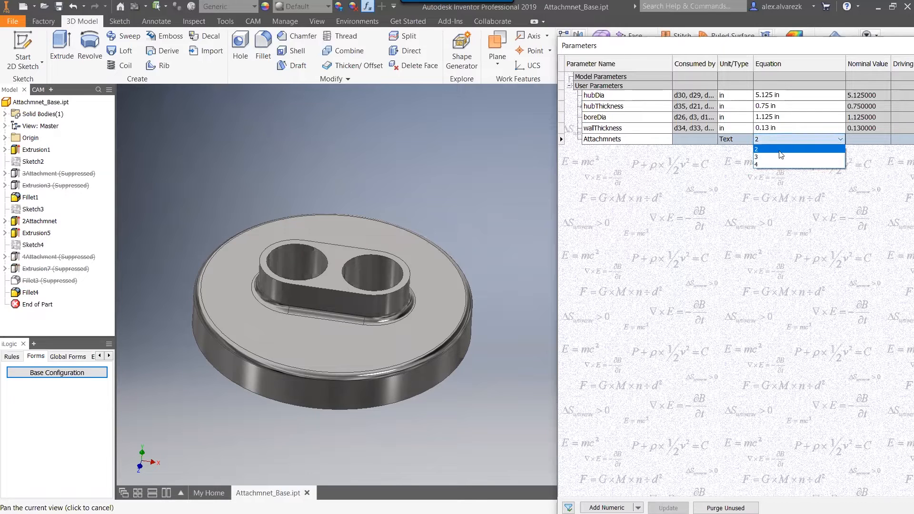
click(769, 159)
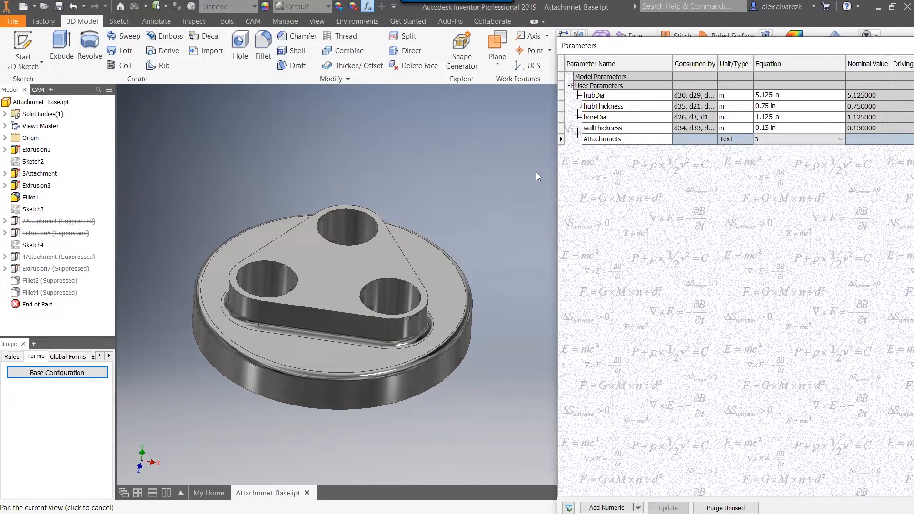
Set the Attachmnets user parameter back to 4 and close the parameters.
click(799, 143)
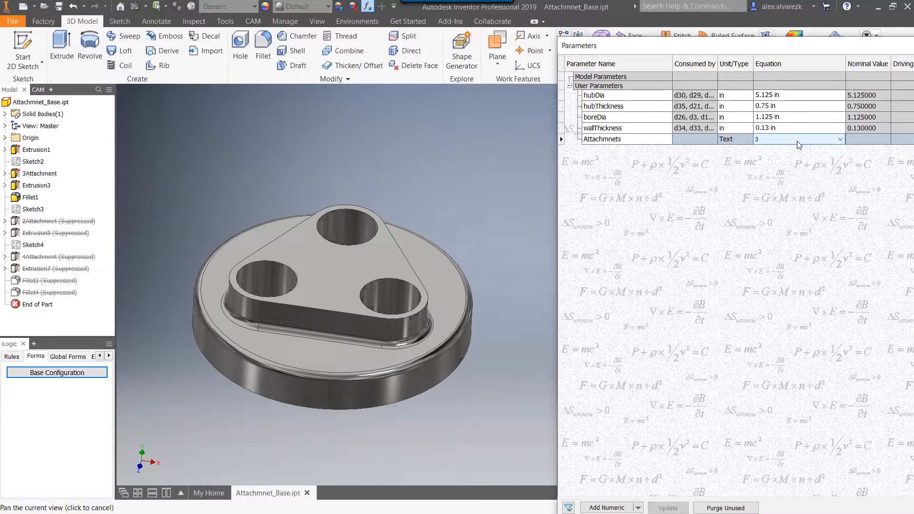
click(798, 143)
click(762, 165)
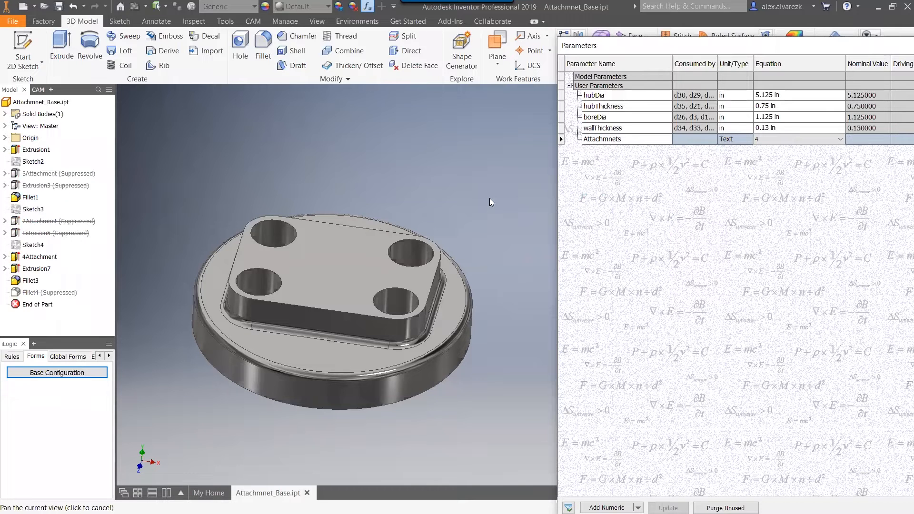
key(Escape)
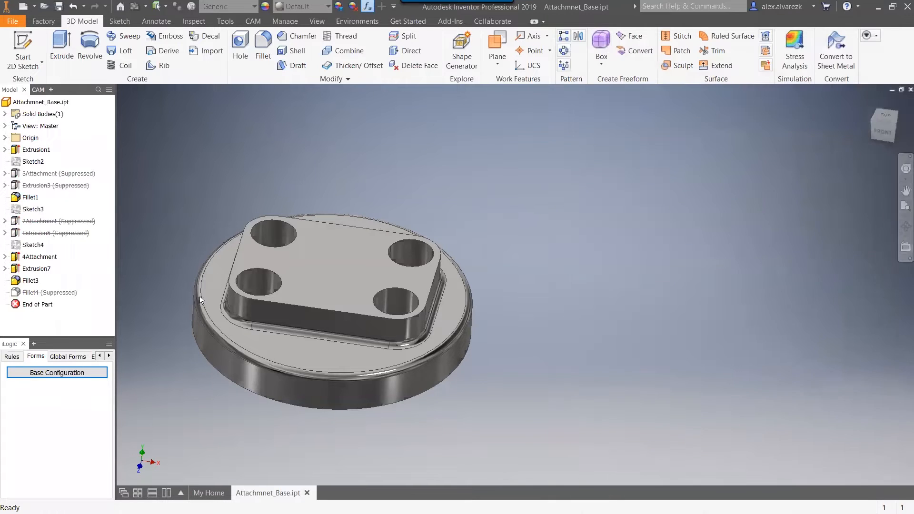
Open the Attachmnets iLogic rule, examine the feature activation lines for cases 2, 3 and 4, and close it without changes.
click(10, 357)
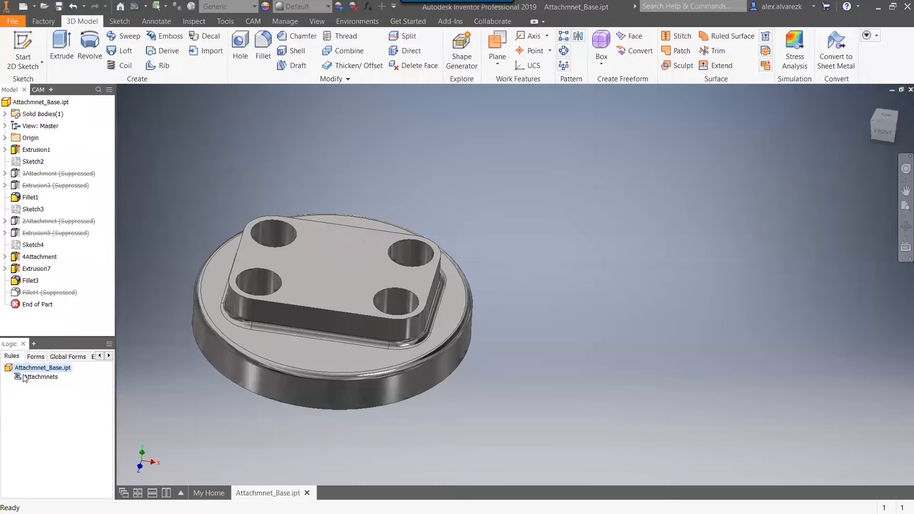
right_click(26, 378)
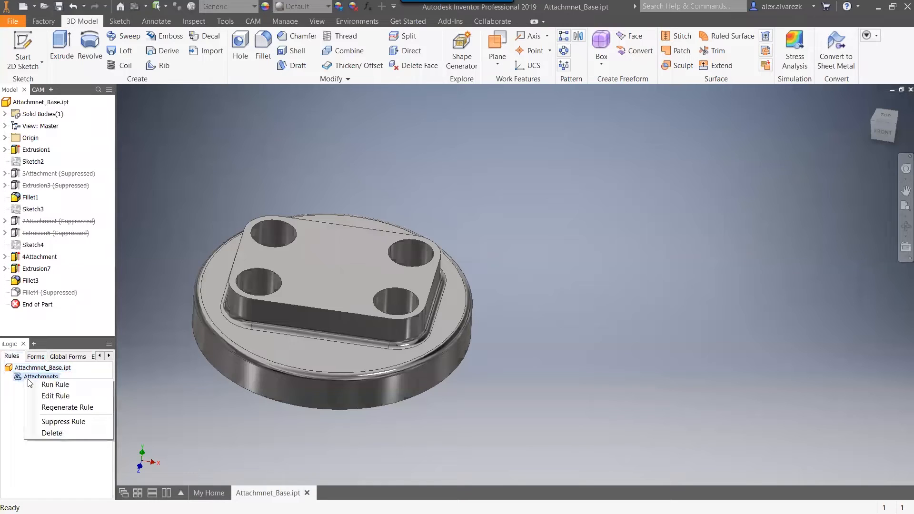
click(47, 396)
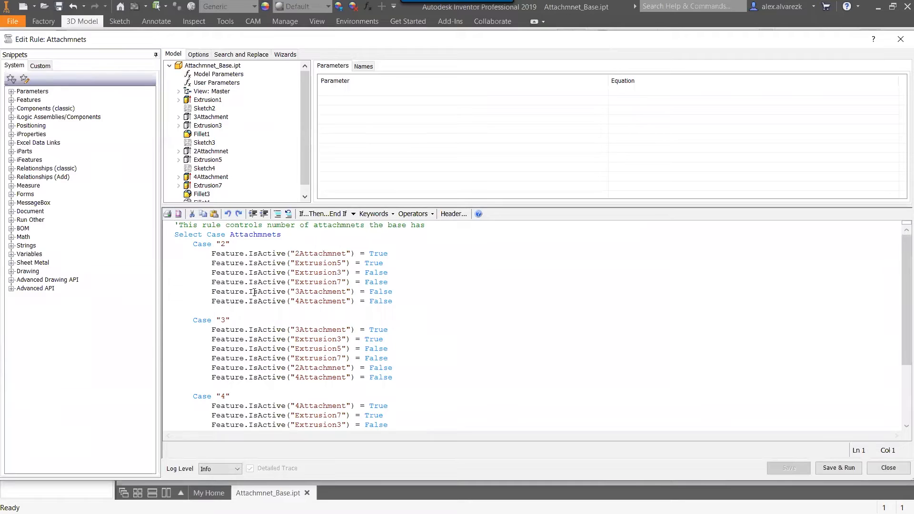
drag(393, 301, 175, 253)
scroll(389, 272, down, 3)
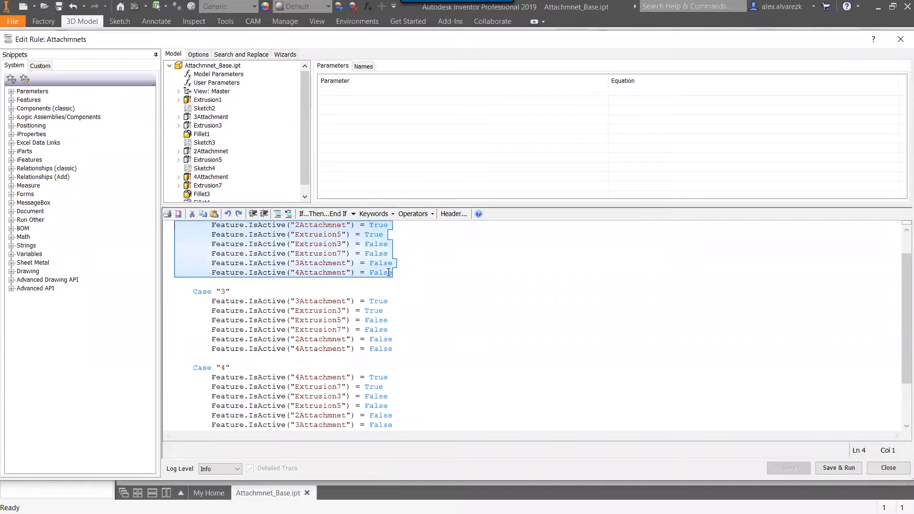
scroll(439, 282, up, 2)
scroll(438, 324, up, 1)
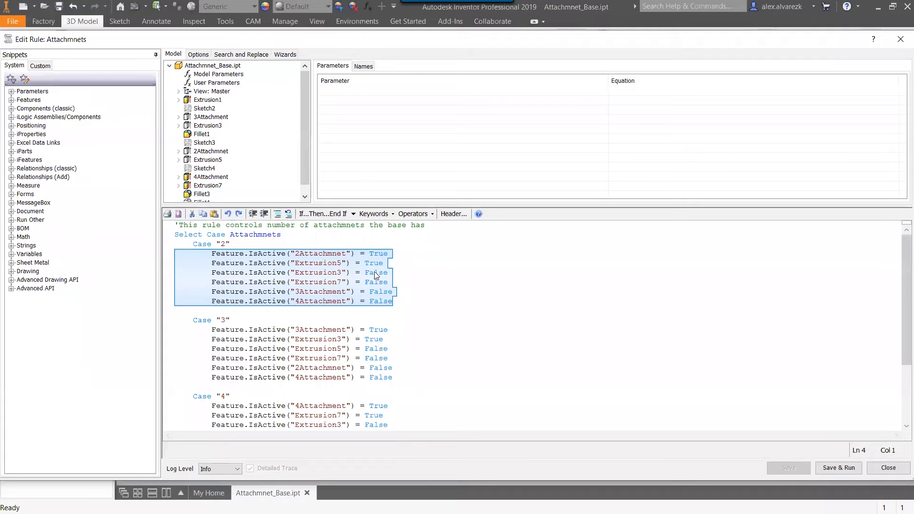
scroll(391, 282, down, 3)
scroll(389, 279, up, 3)
click(889, 468)
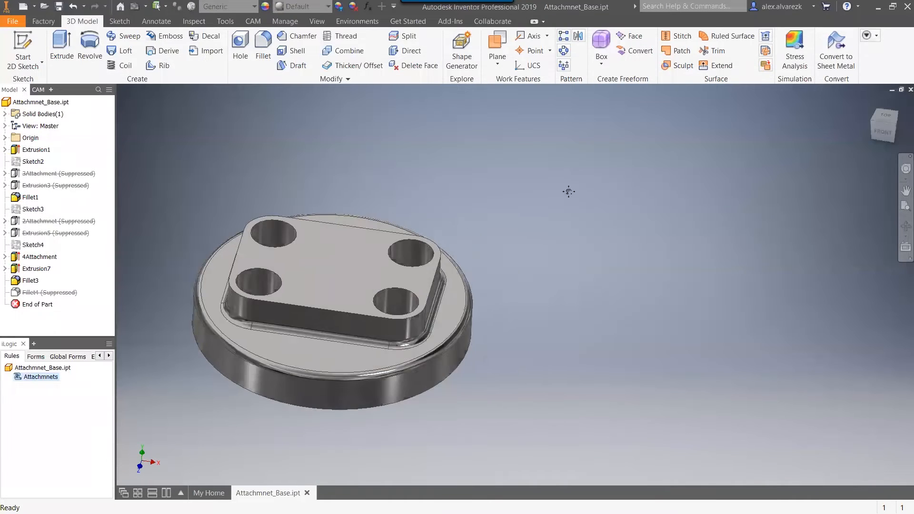
Show the CAM operations and inspect the setup stock, drill, 2D adaptive and bore operations against the four-hole part.
middle_drag(568, 191, 586, 186)
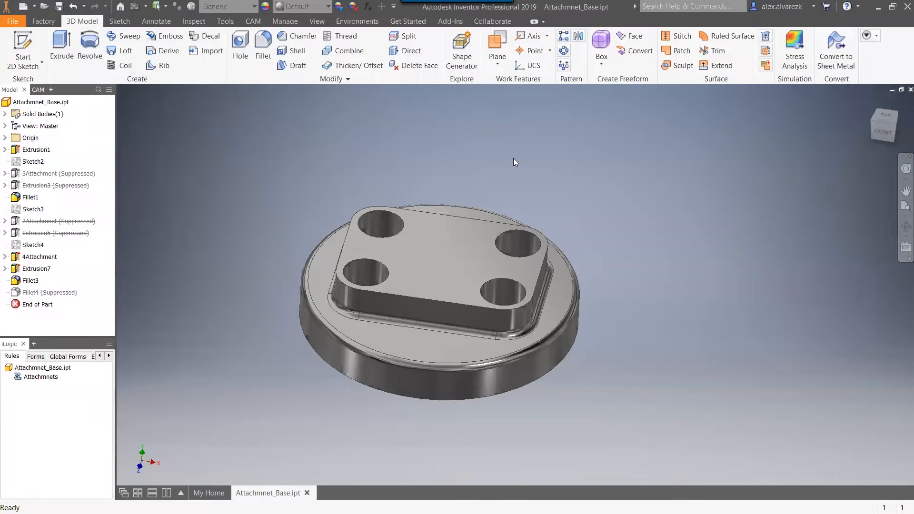
shift+middle_drag(639, 159, 641, 183)
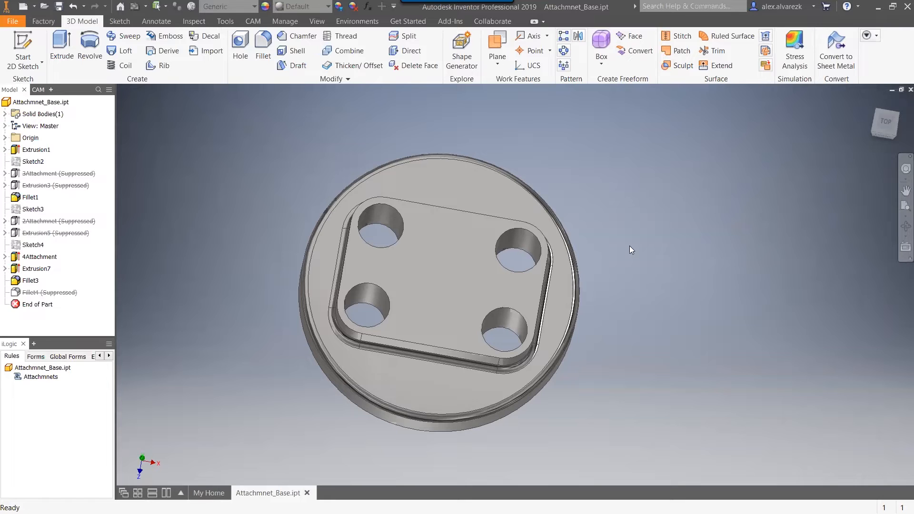
drag(629, 241, 628, 236)
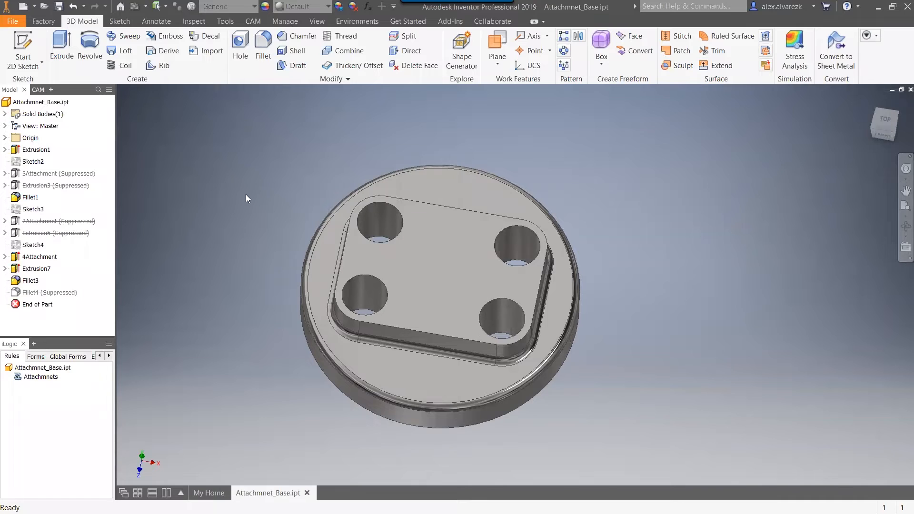
click(38, 90)
drag(195, 210, 181, 162)
key(Escape)
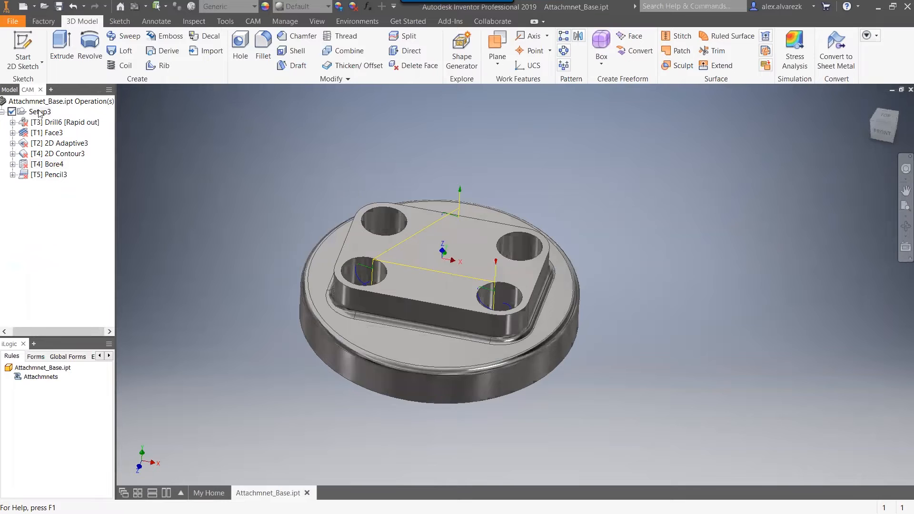
click(39, 113)
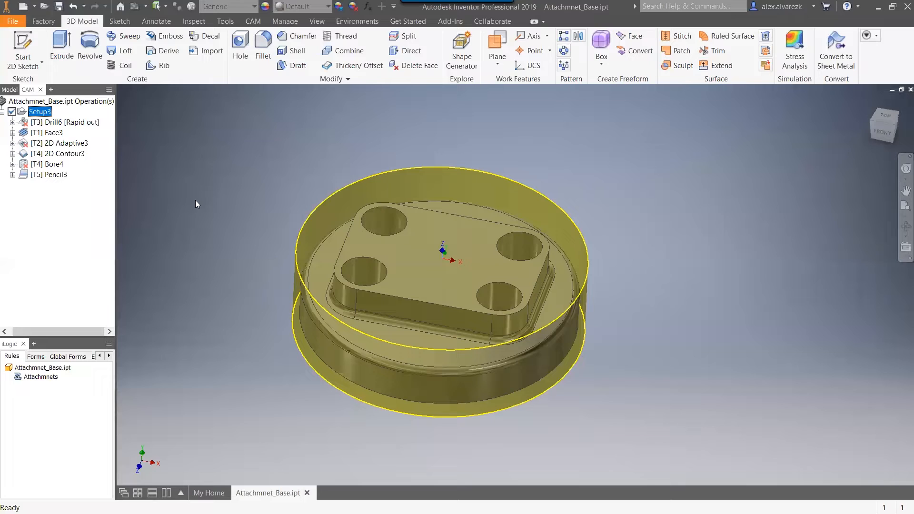
click(80, 123)
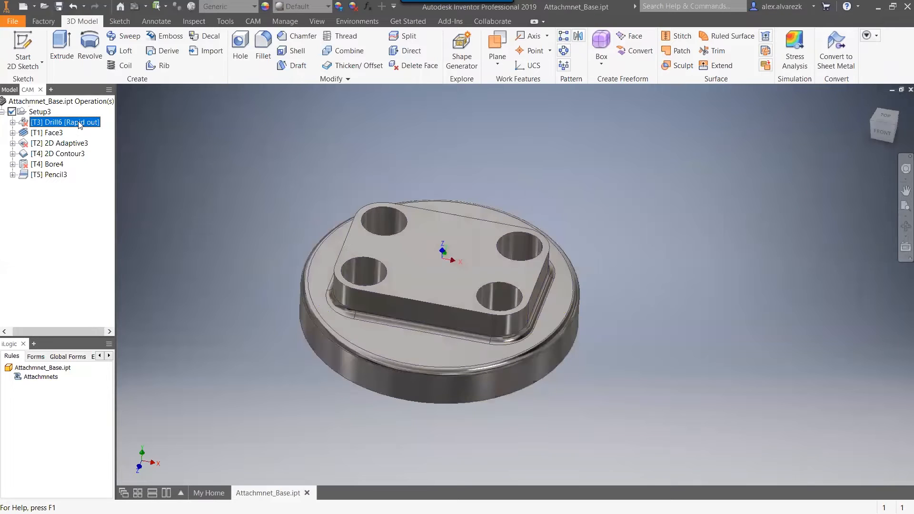
click(73, 145)
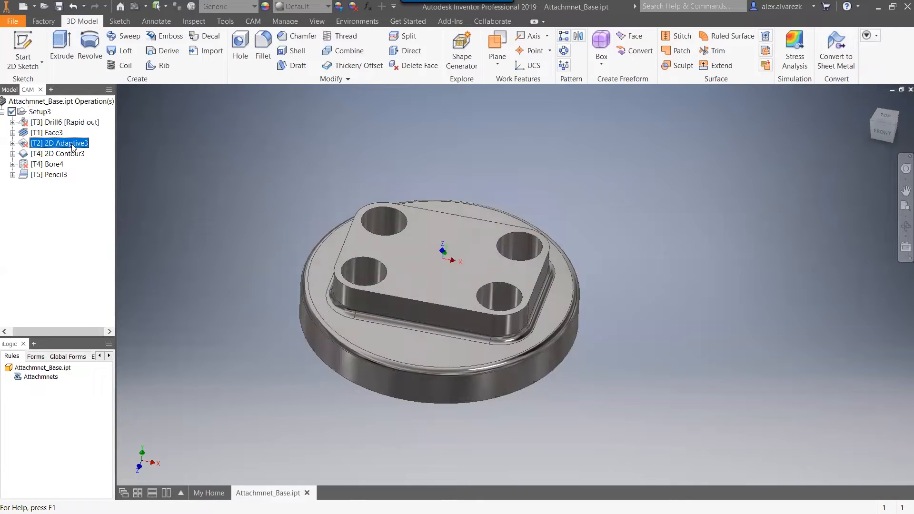
click(53, 168)
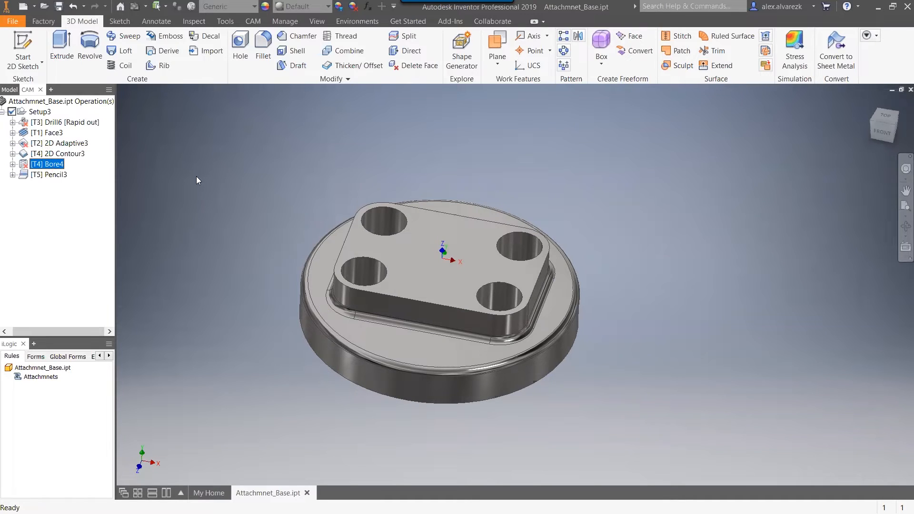
Show the part's iLogic forms, and review the user parameters without changing them.
click(33, 377)
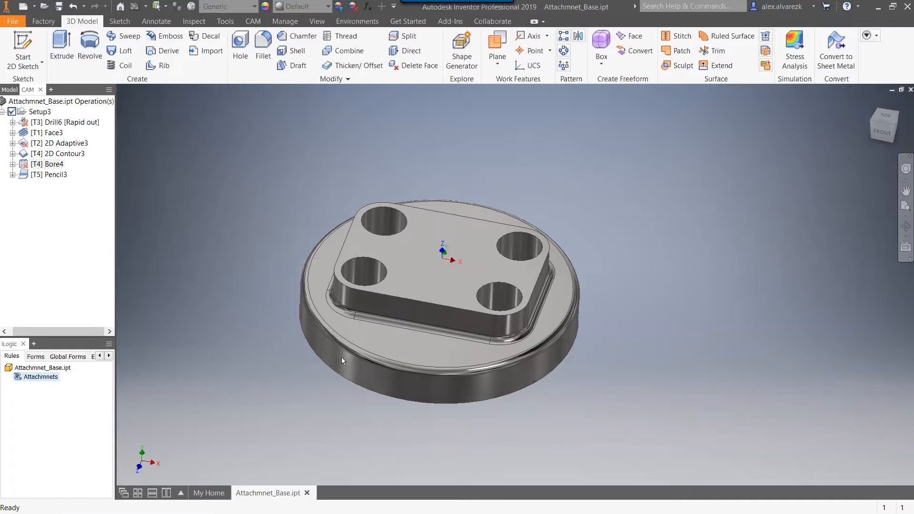
click(161, 292)
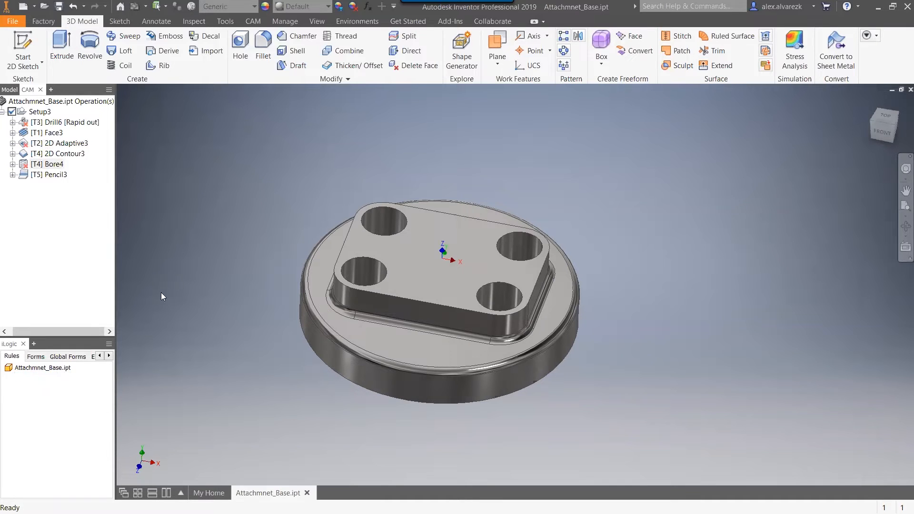
click(33, 358)
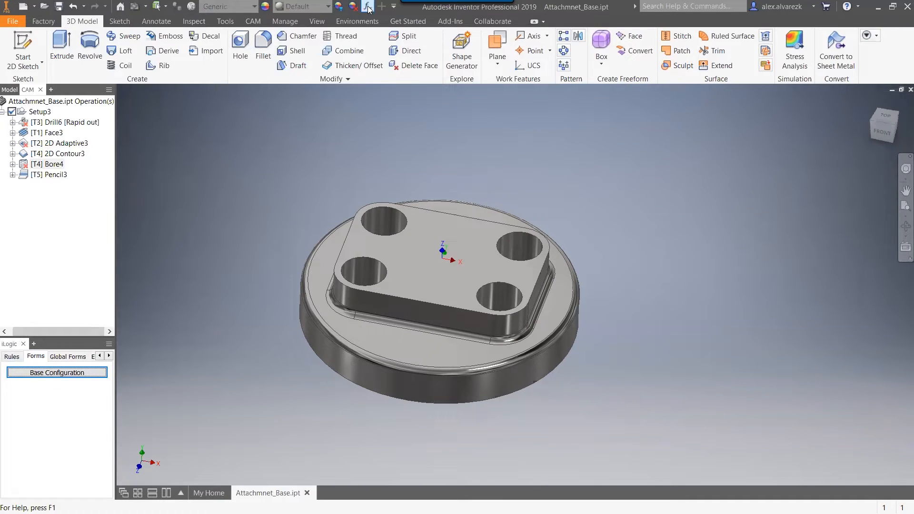
mouse_move(401, 4)
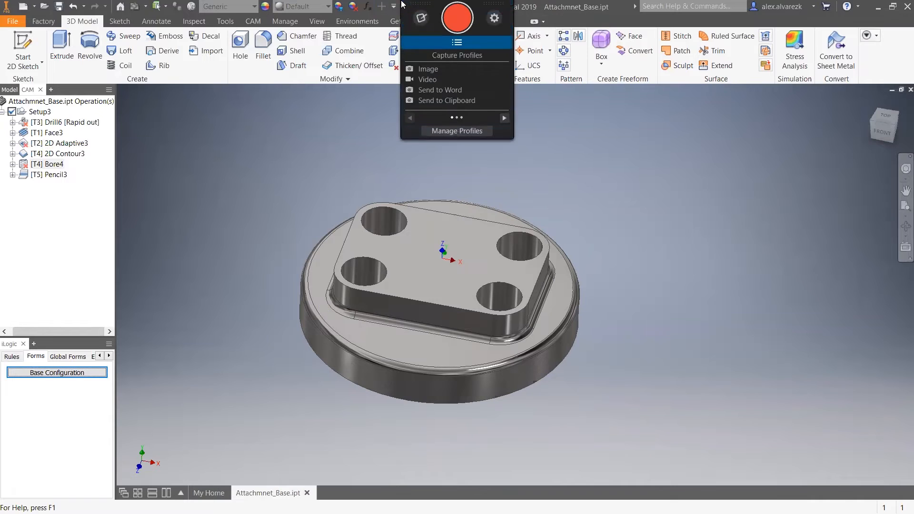
click(178, 196)
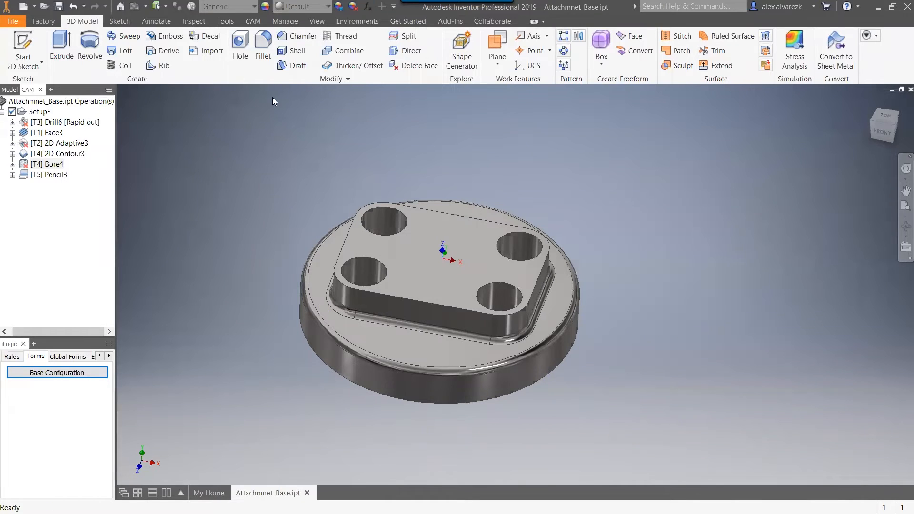
click(368, 6)
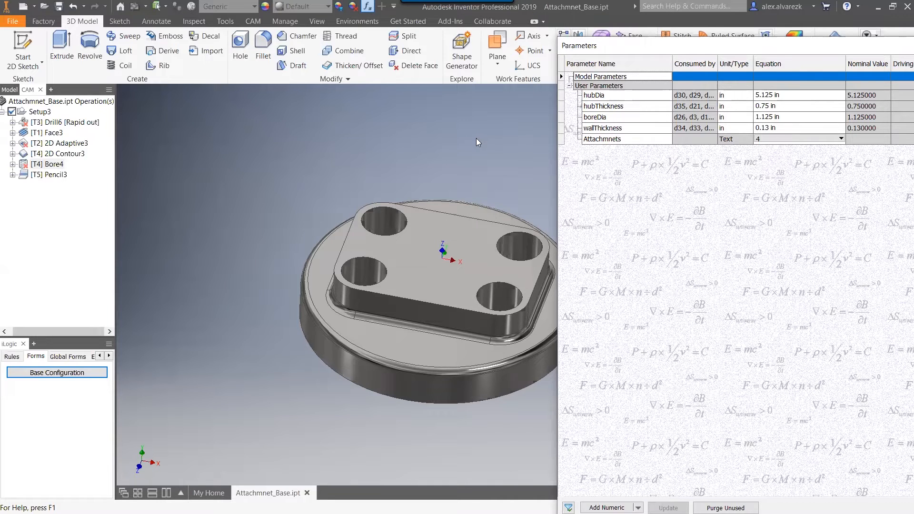
key(Escape)
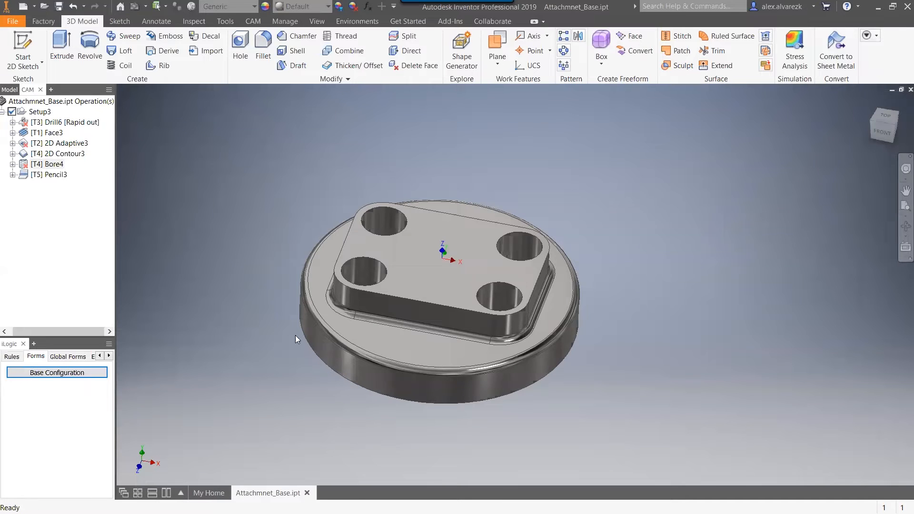
Open the Base Configuration form and widen it to show the whole dimension picture and all input fields.
middle_drag(689, 299, 762, 268)
middle_drag(763, 267, 829, 304)
click(57, 373)
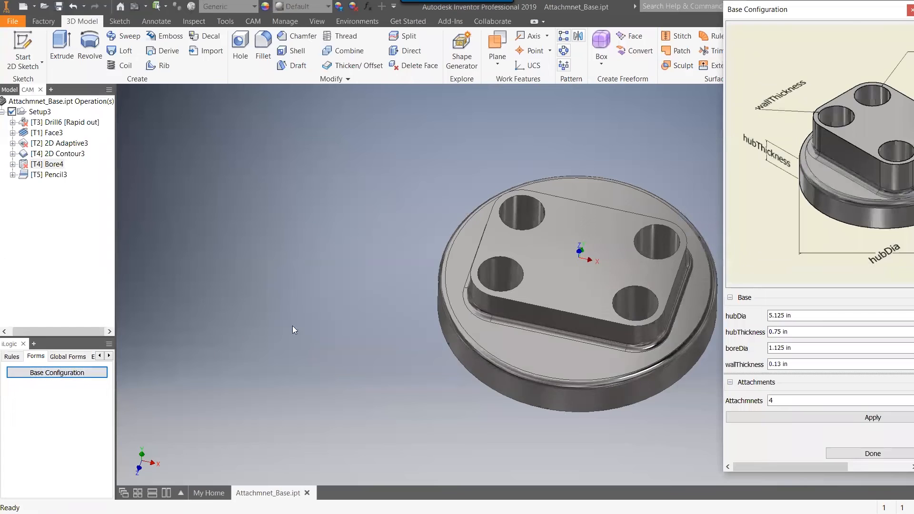
drag(841, 12, 383, 18)
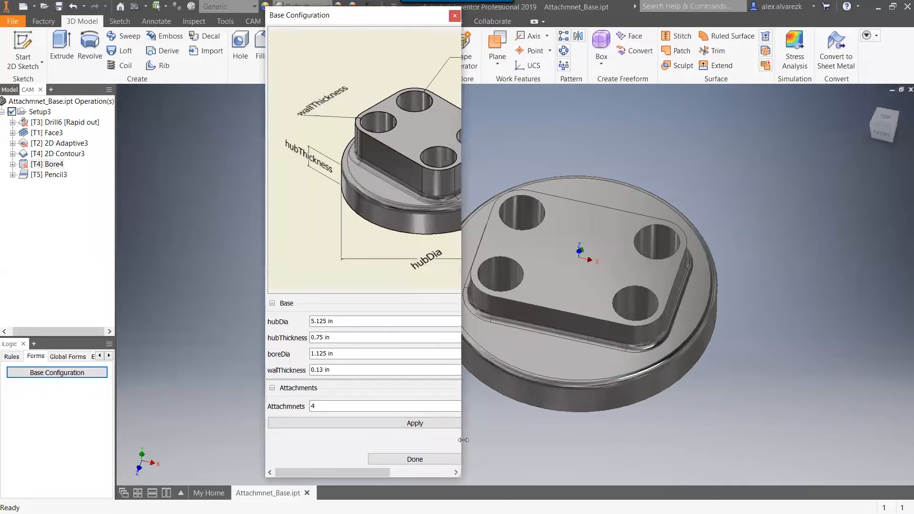
drag(463, 440, 750, 365)
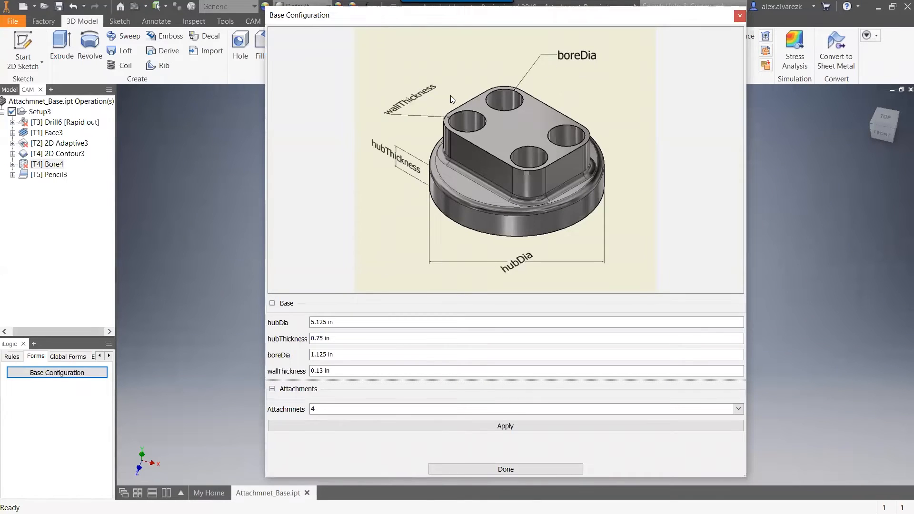
Set hubDia to 5 in, hubThickness to 0.625 in, boreDia to 1 in and wallThickness to 0.125 in, and apply the changes to the part.
drag(560, 19, 771, 30)
middle_drag(234, 206, 176, 237)
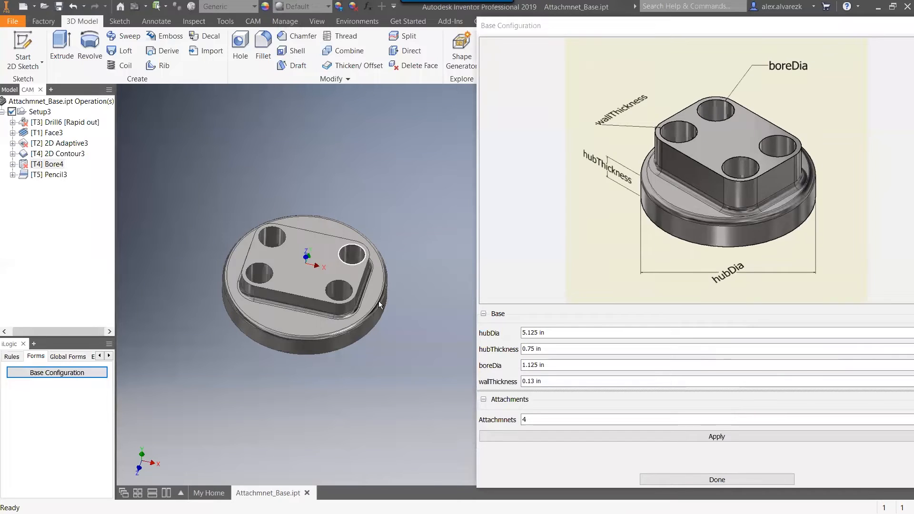
click(563, 333)
drag(563, 332, 518, 342)
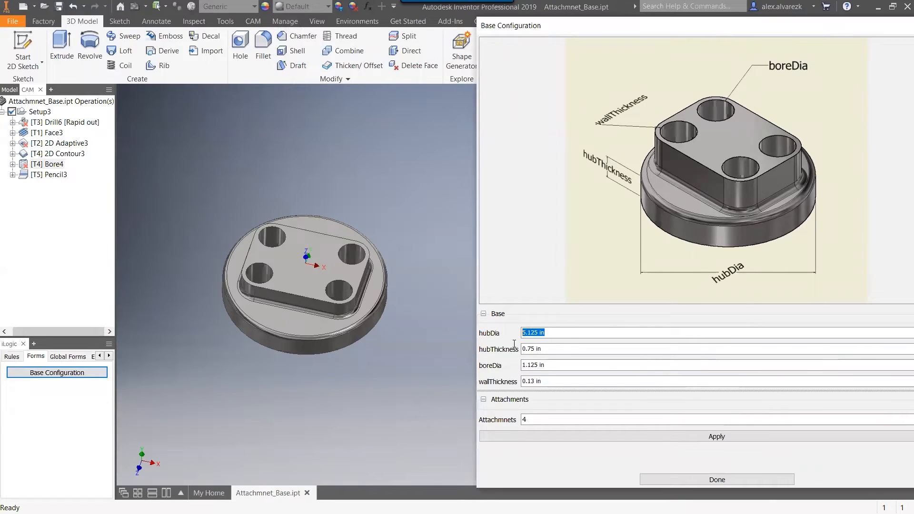
text(5)
drag(545, 349, 519, 352)
text(.625)
drag(567, 365, 521, 381)
text(1.125)
click(619, 437)
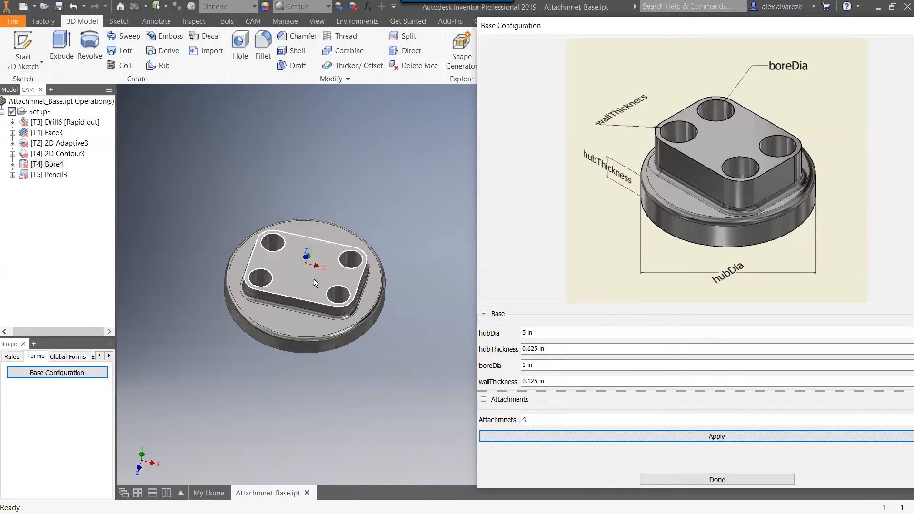
Set the number of attachments to 3, apply it to the part and close the configuration form.
mouse_move(401, 229)
shift+middle_down()
mouse_move(395, 197)
mouse_move(394, 222)
shift+middle_up()
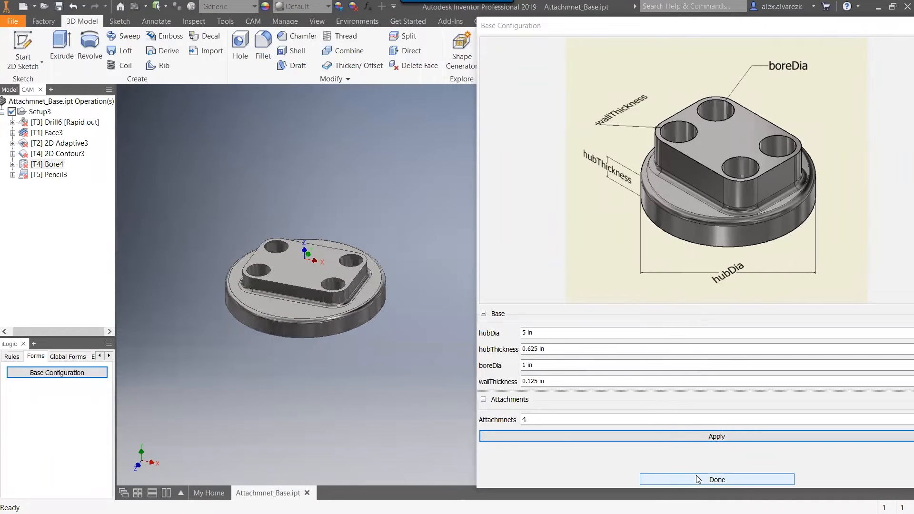
click(635, 420)
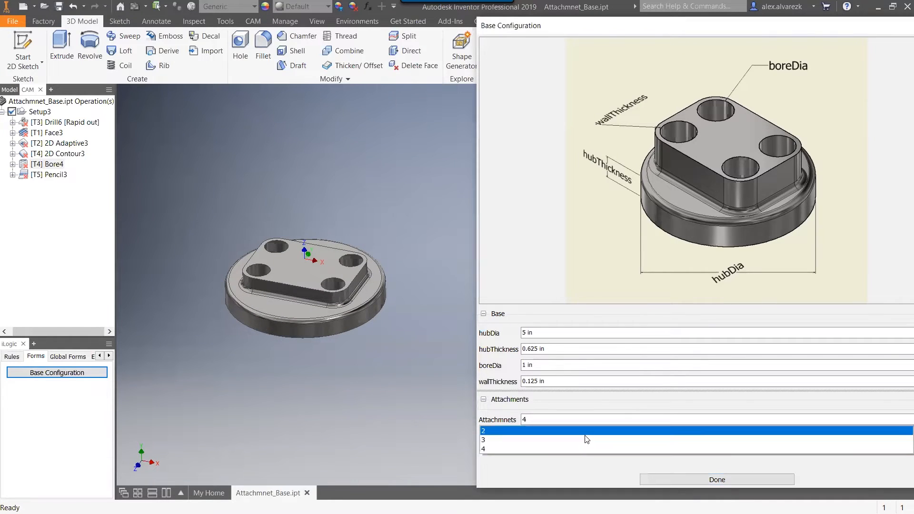
click(586, 440)
click(711, 437)
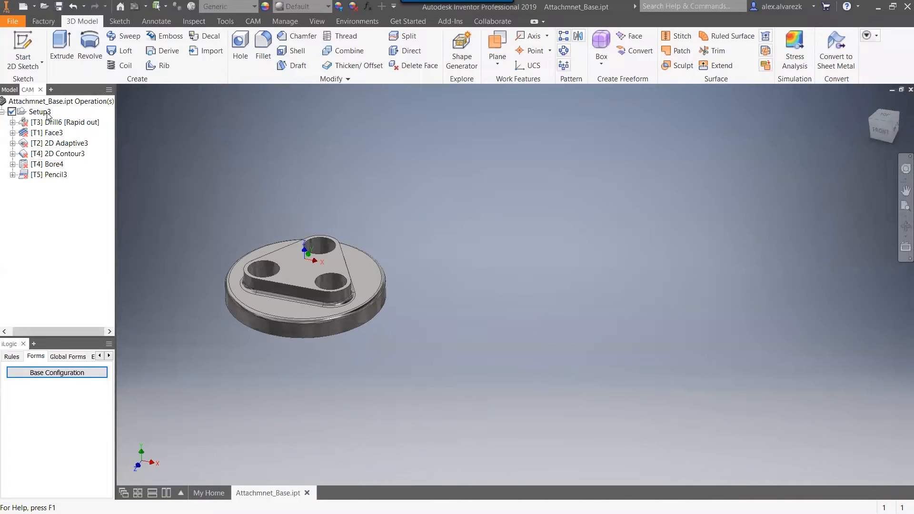
Regenerate all toolpaths of Setup3 for the three-hole part.
click(48, 113)
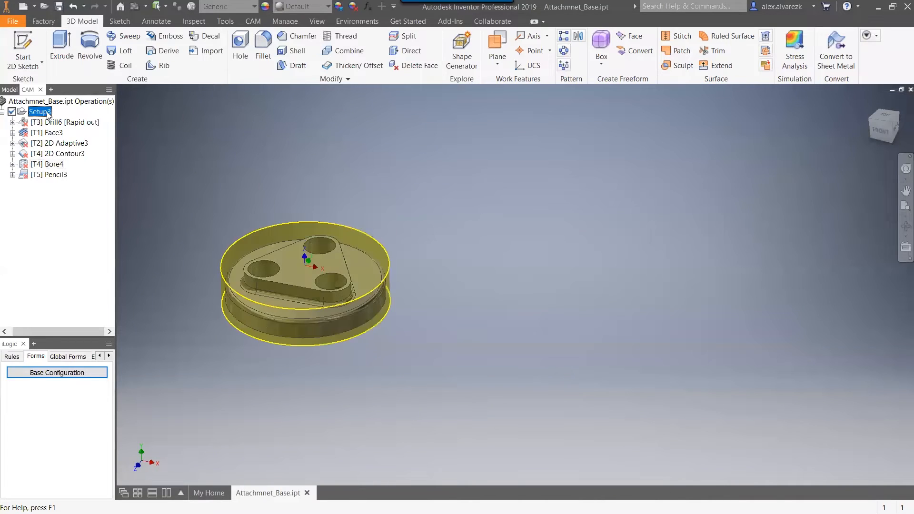
key(ctrl+g)
middle_drag(398, 198, 433, 193)
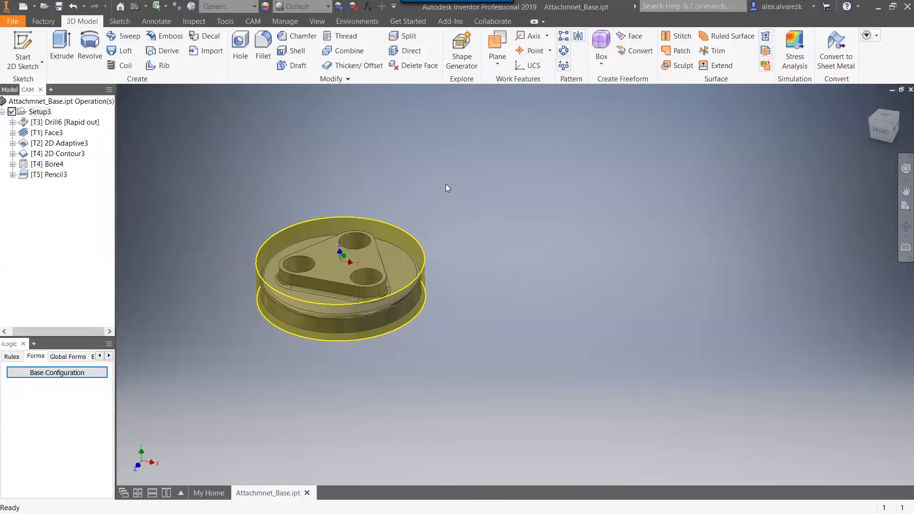
Inspect the drill, face, 2D adaptive, 2D contour, bore and pencil toolpaths of Setup3 on the three-hole part.
click(75, 124)
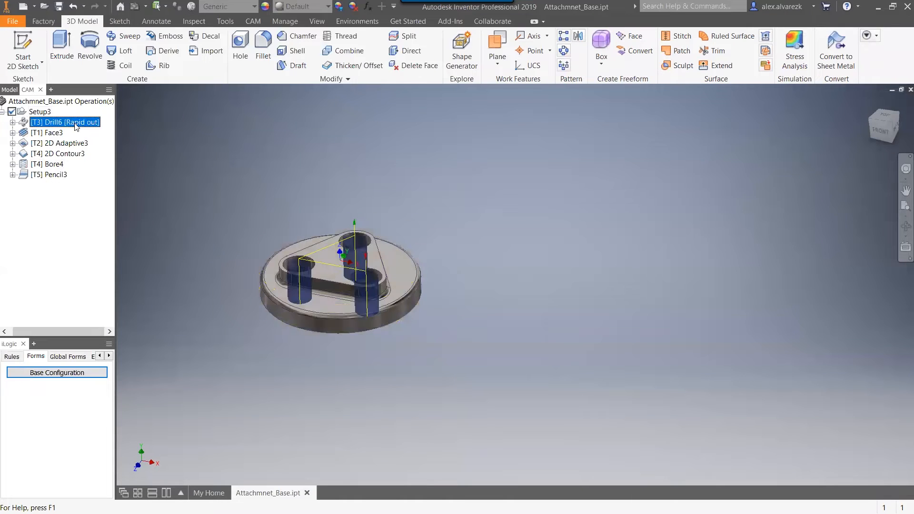
click(49, 134)
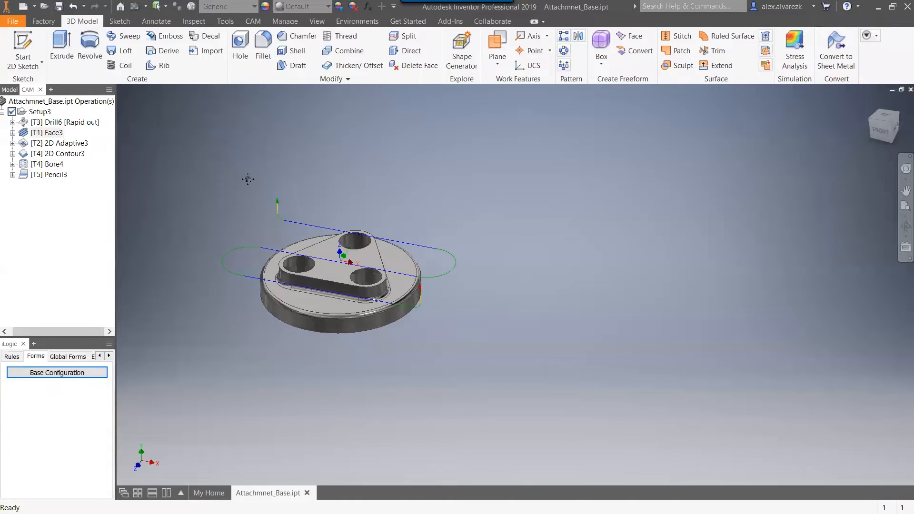
click(59, 143)
click(62, 154)
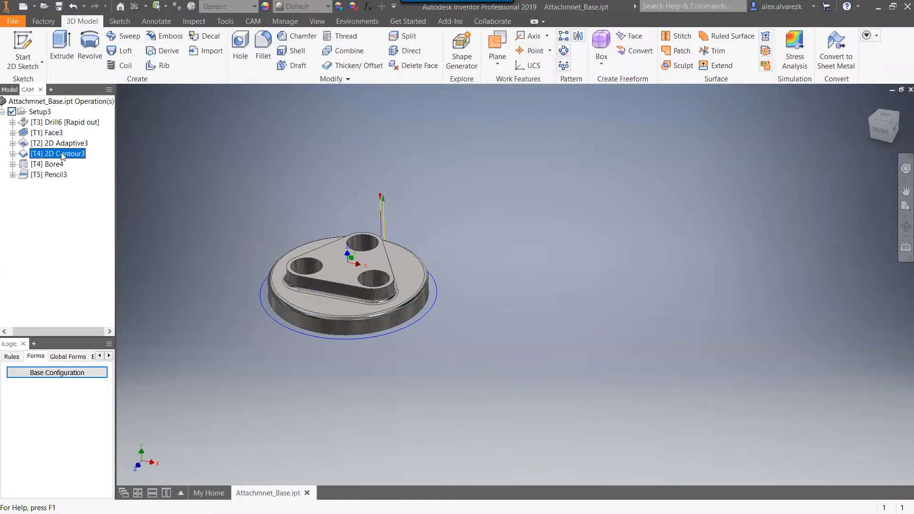
click(53, 165)
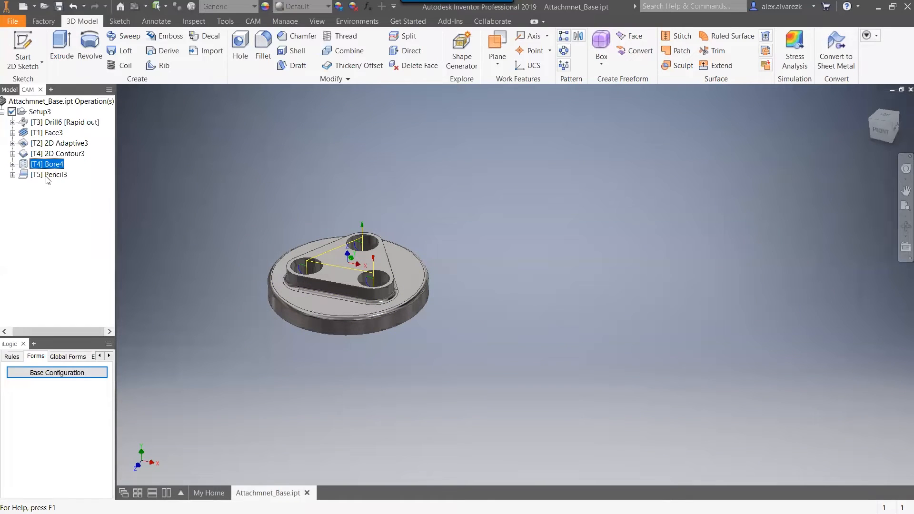
click(50, 175)
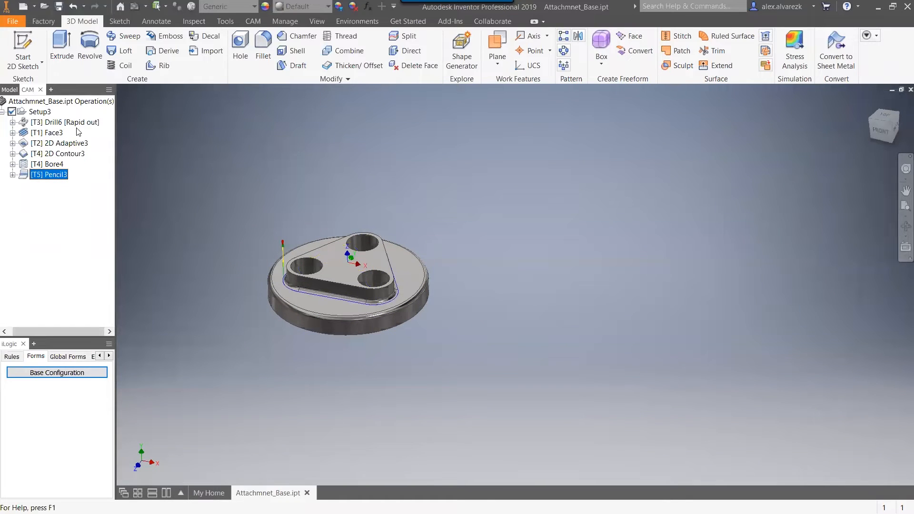
click(287, 161)
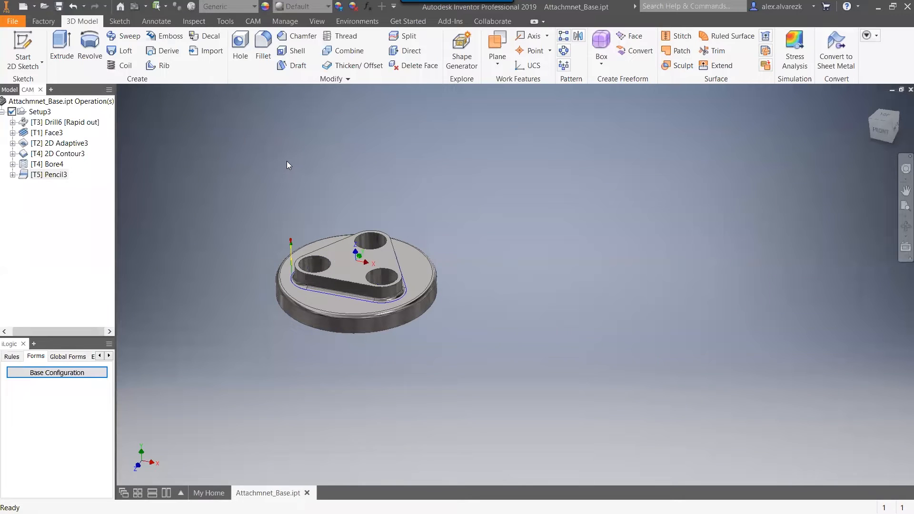
Duplicate Setup3 with all its operations and rename the copy 4Attach.
click(40, 112)
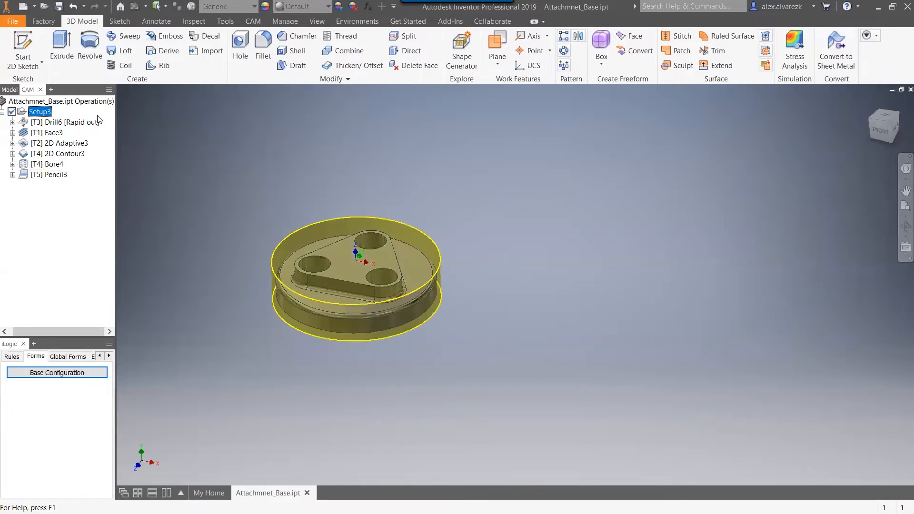
key(ctrl+v)
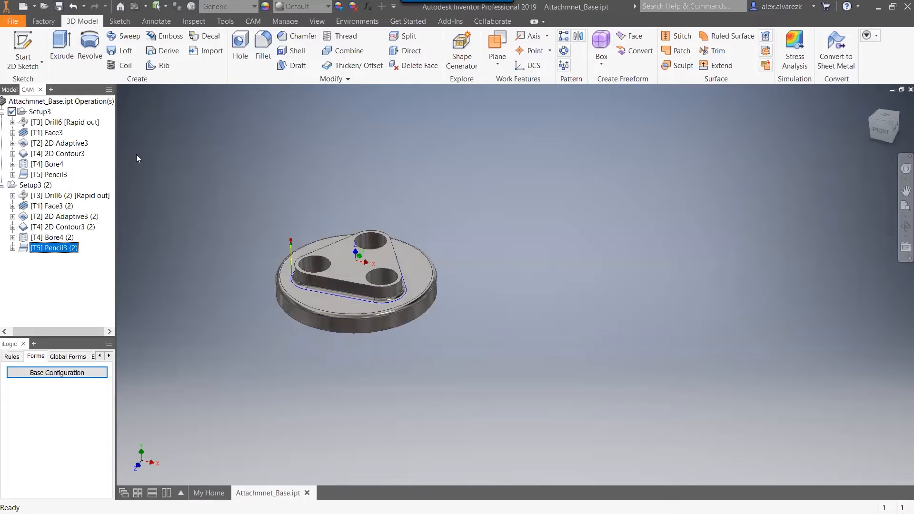
click(44, 187)
click(45, 186)
text(4Attach)
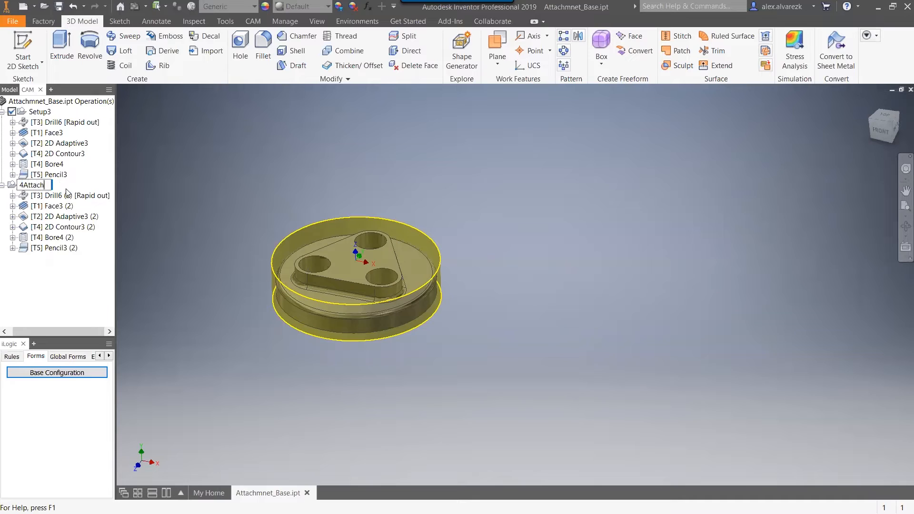
key(Return)
click(148, 177)
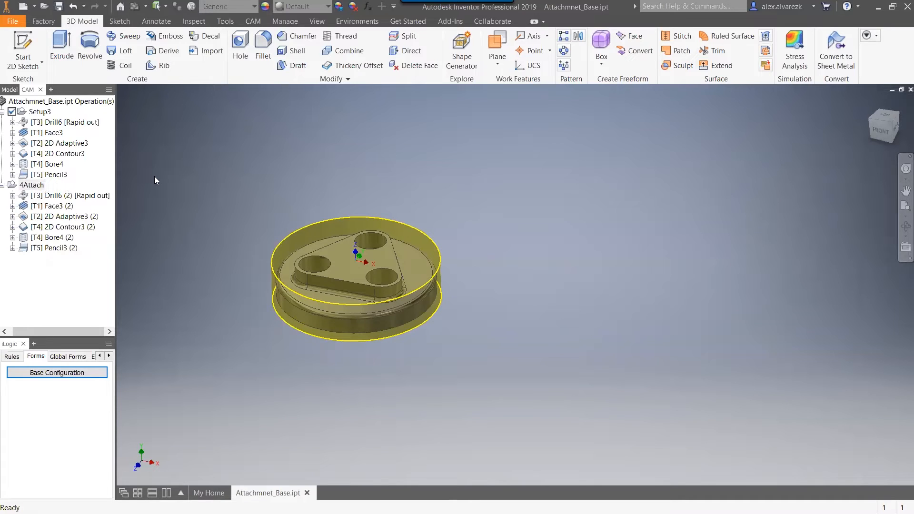
Reopen the Base Configuration form, set the number of attachments to 4, apply it and close the form.
click(57, 372)
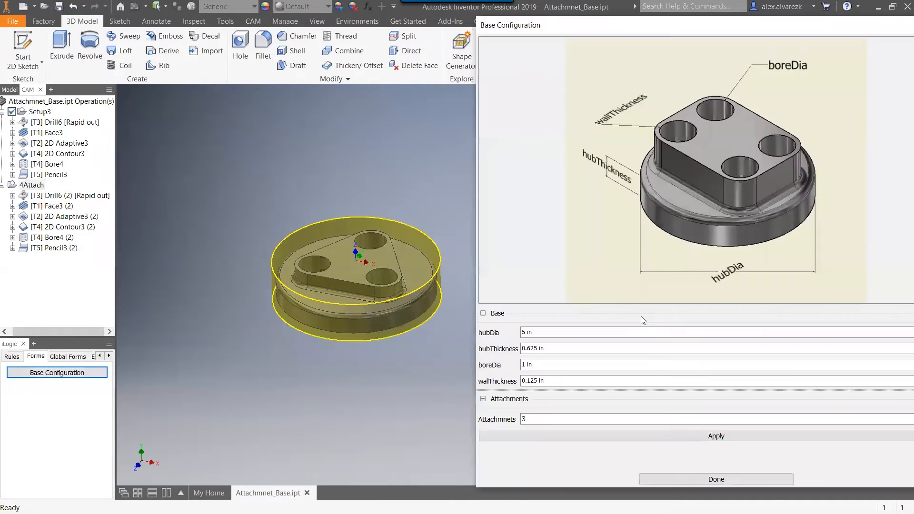
click(541, 419)
click(513, 443)
click(682, 436)
click(728, 478)
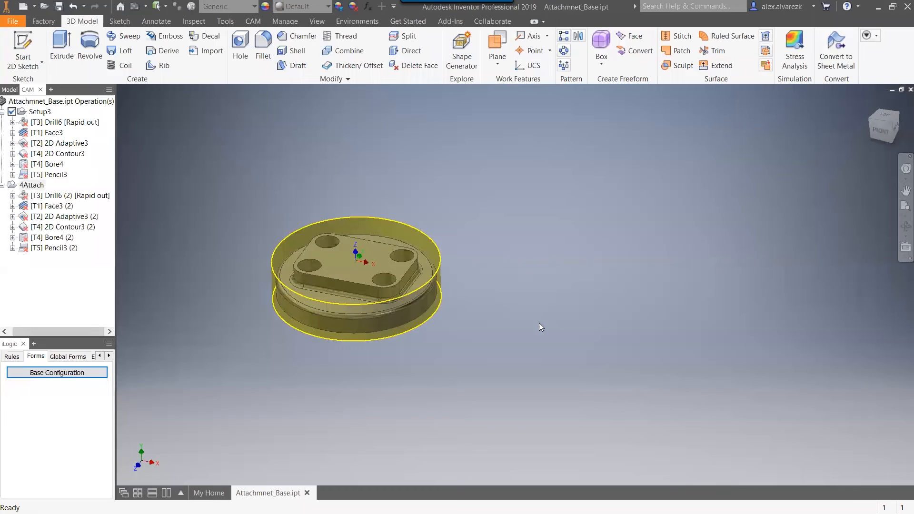
Regenerate the 4Attach setup and repair its Drill6 (2) operation by clearing the missing references and selecting the four hole faces.
click(31, 186)
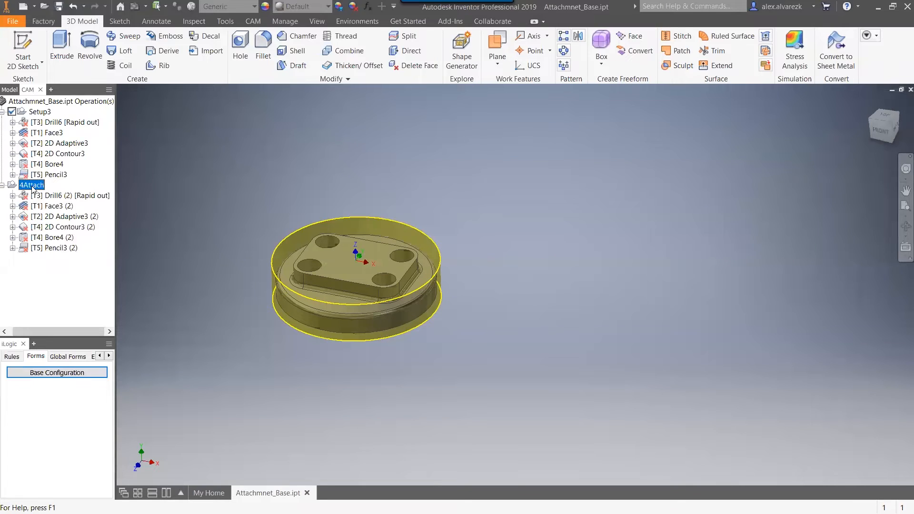
click(69, 195)
right_click(67, 194)
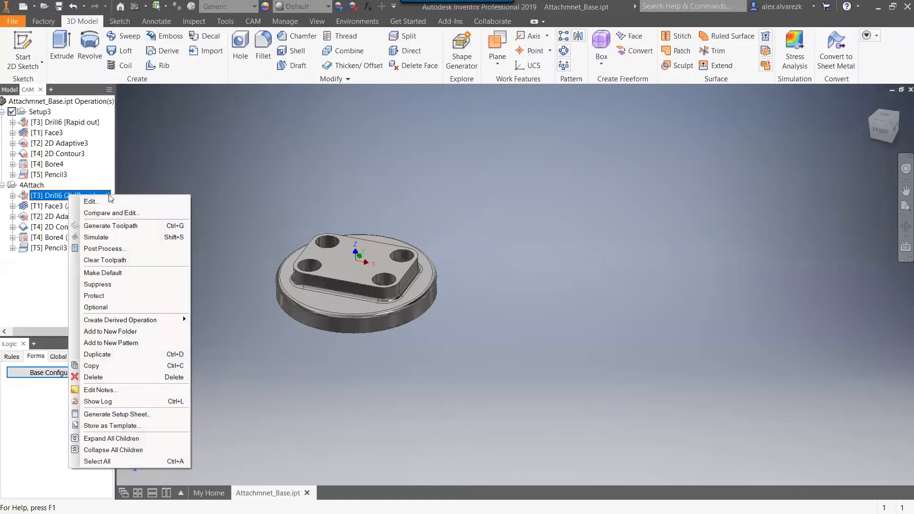
click(86, 199)
click(457, 305)
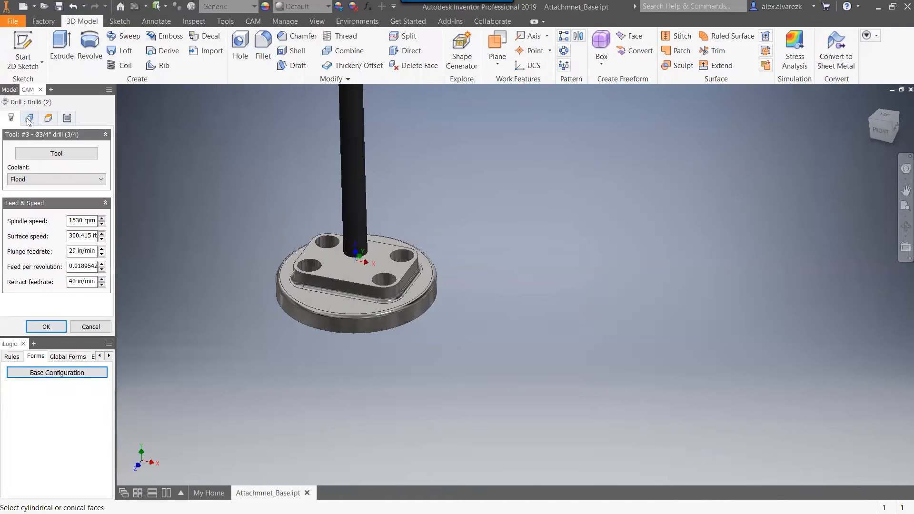
click(29, 118)
click(317, 258)
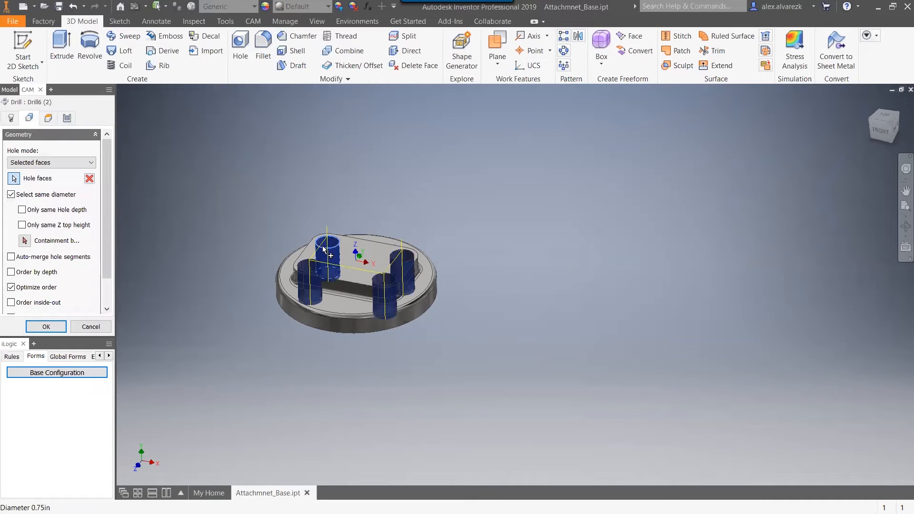
click(57, 327)
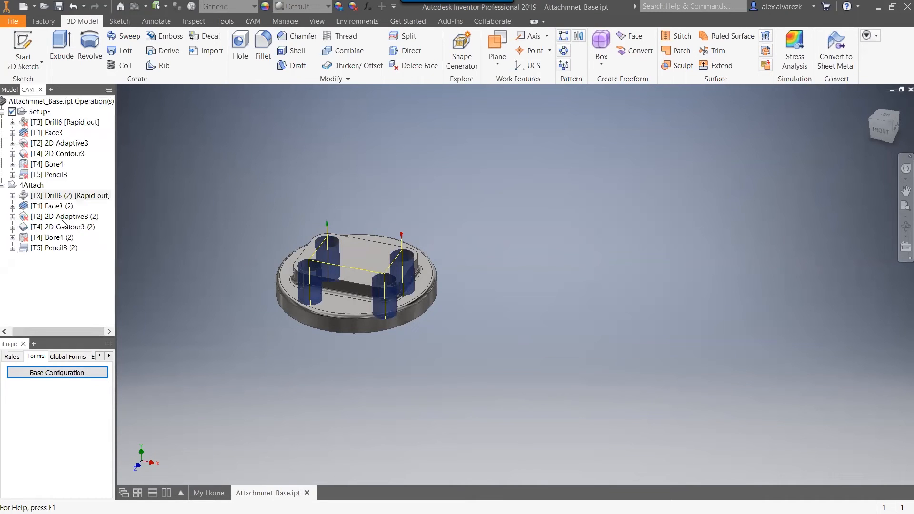
Edit 2D Adaptive3 (2), clear its old pocket selections and select the contour around the base of the four-hole boss.
click(57, 217)
right_click(56, 221)
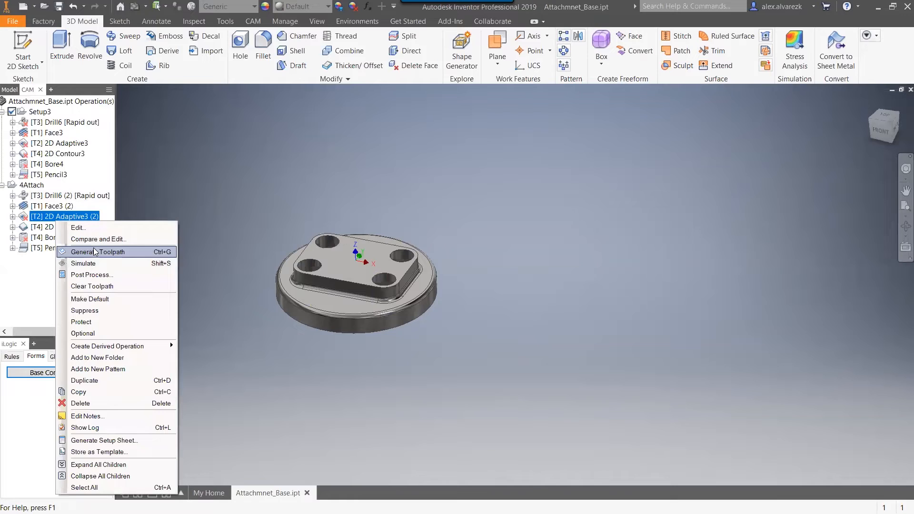
click(91, 228)
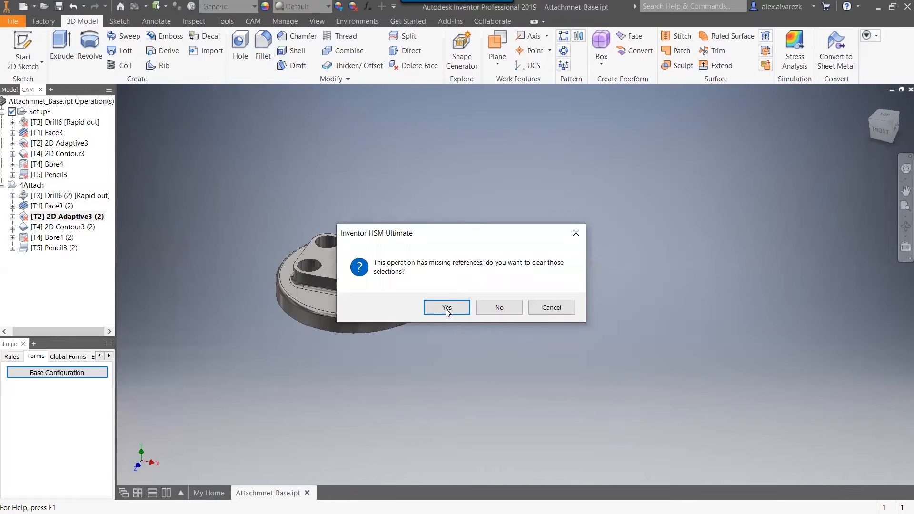
click(446, 307)
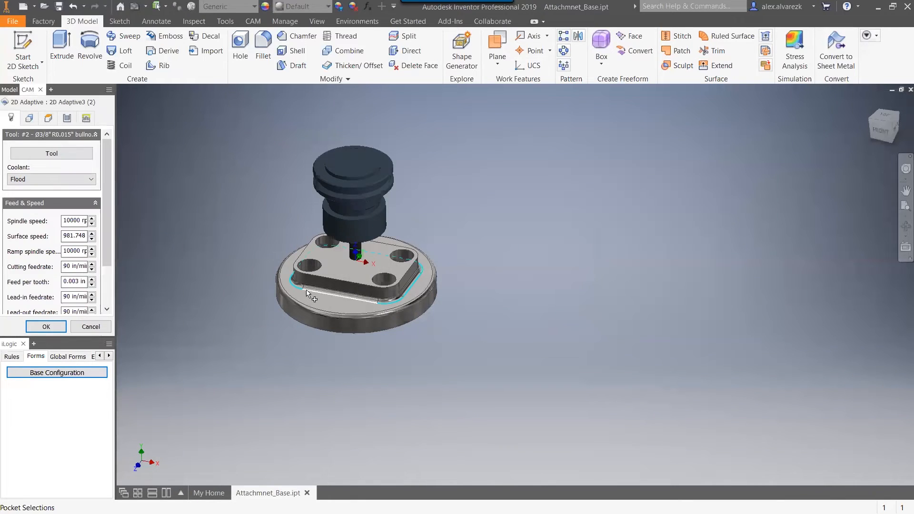
click(47, 326)
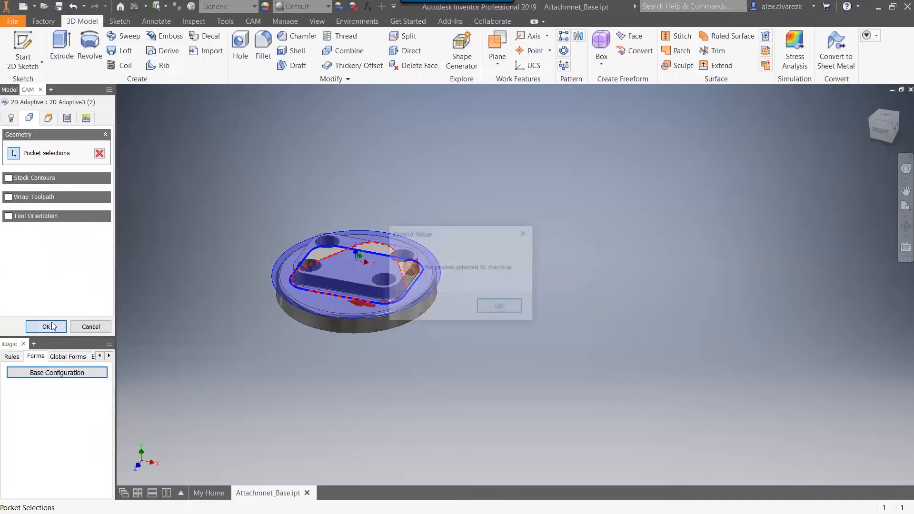
click(496, 307)
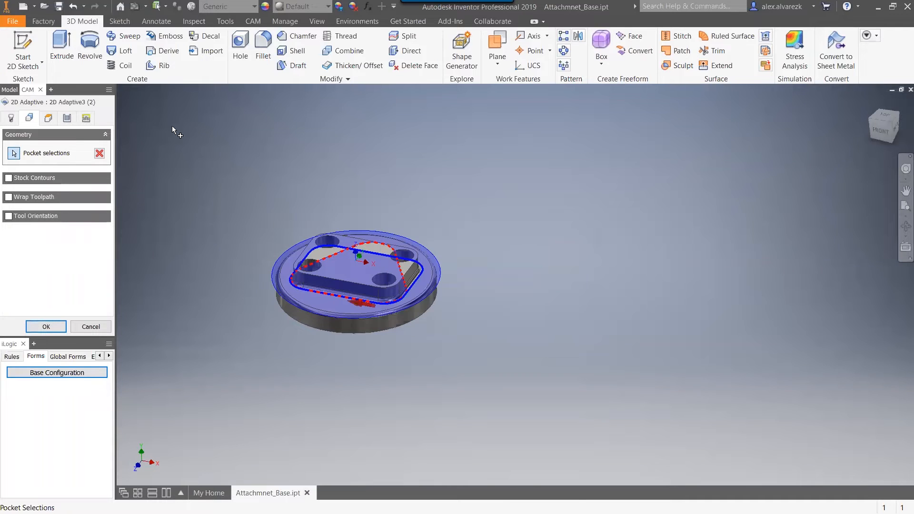
click(99, 152)
click(312, 288)
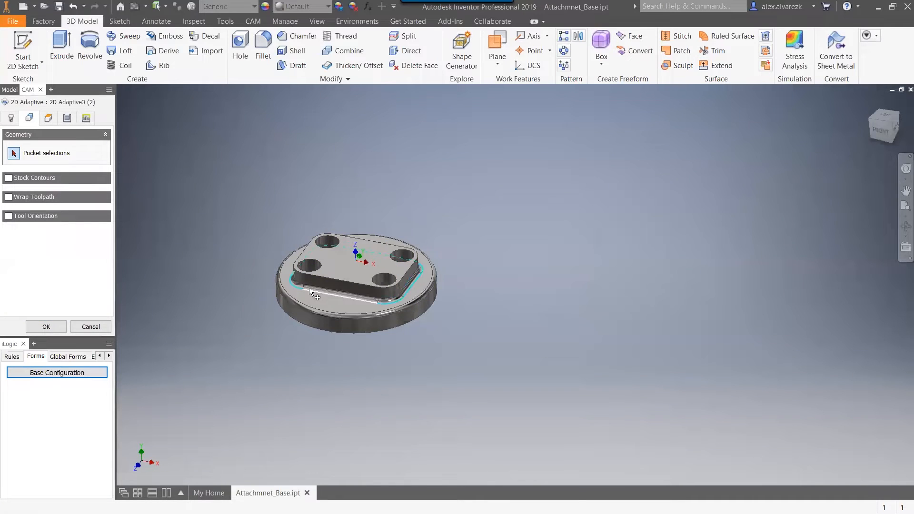
click(46, 328)
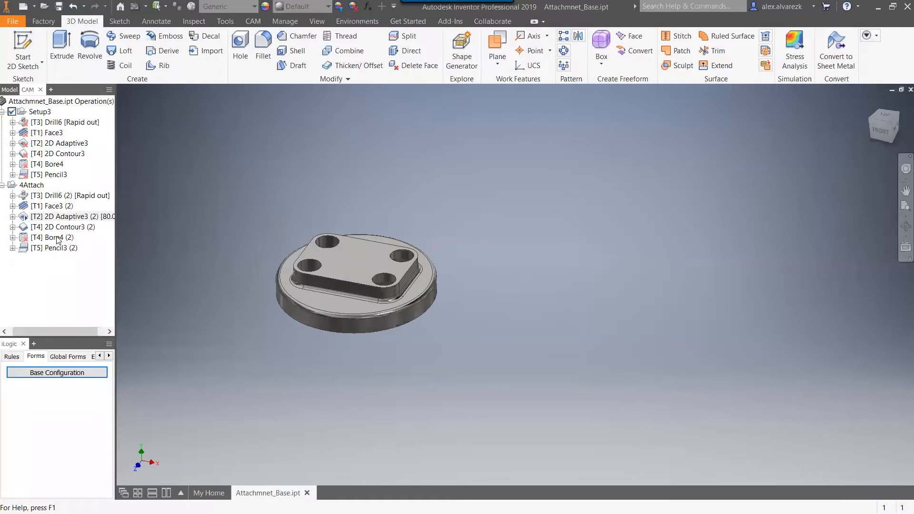
Edit Bore4 (2), clear its missing references and select one of the boss's hole faces as the circular face selection.
right_click(56, 238)
click(61, 245)
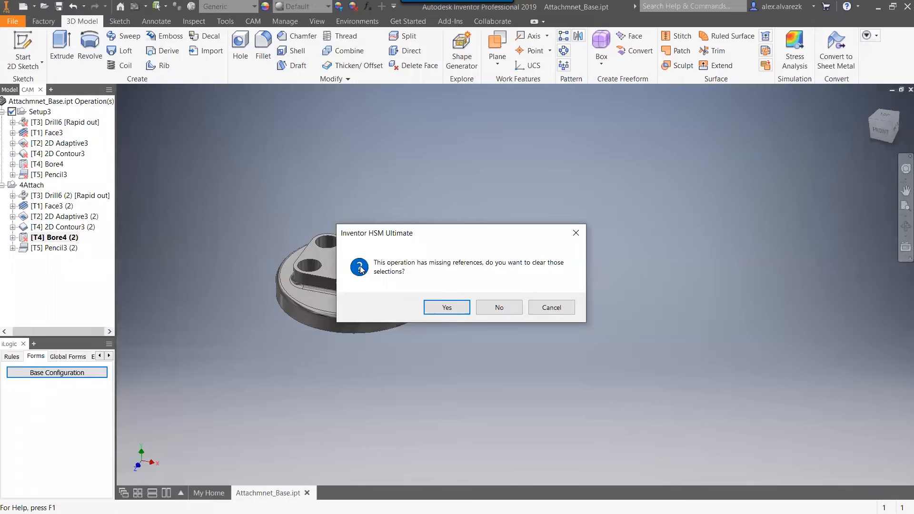
click(434, 307)
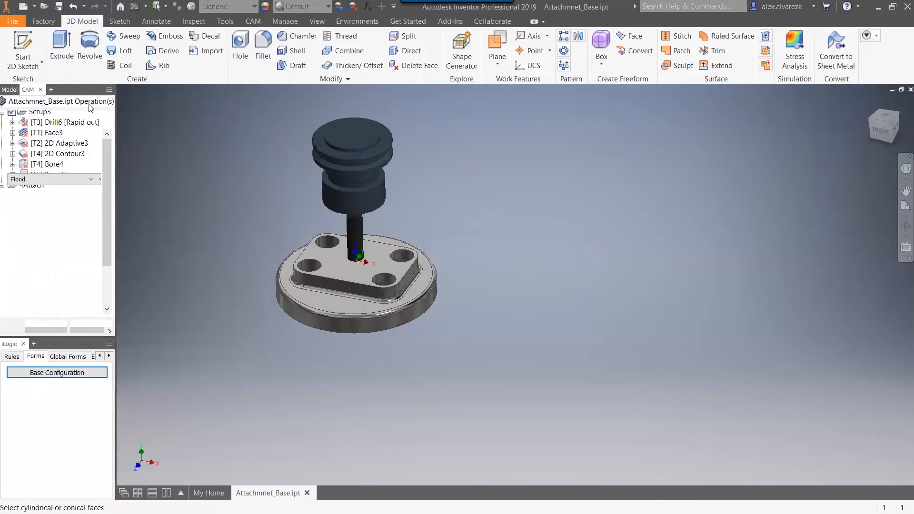
click(37, 120)
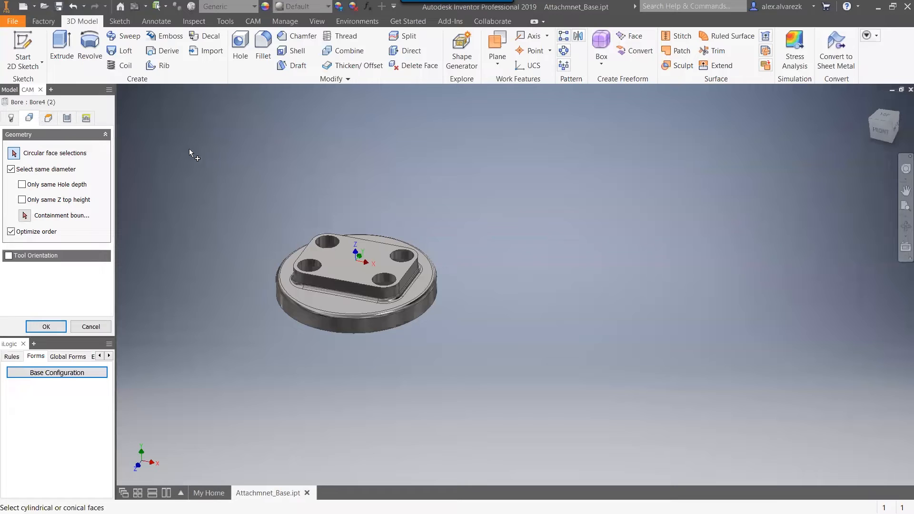
click(326, 243)
click(56, 327)
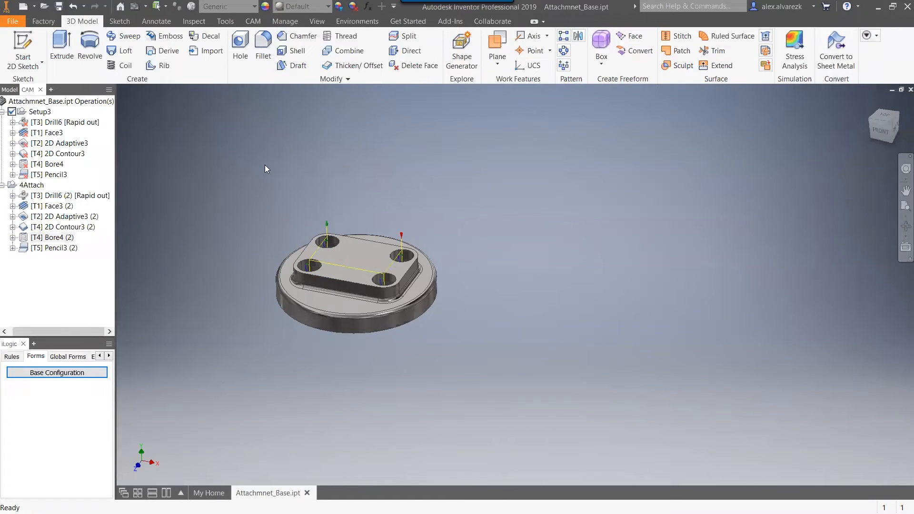
Set the number of attachments to 3 in the Base Configuration form, apply it and close the form.
click(39, 185)
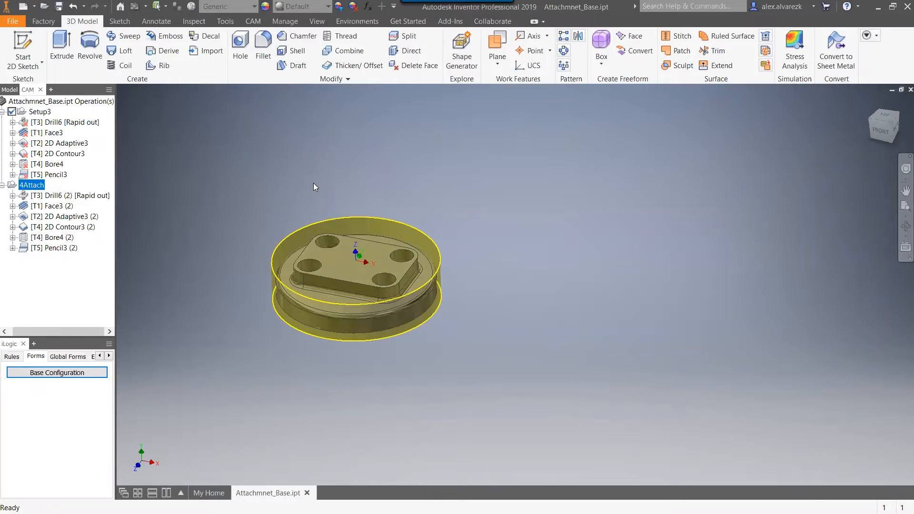
click(73, 379)
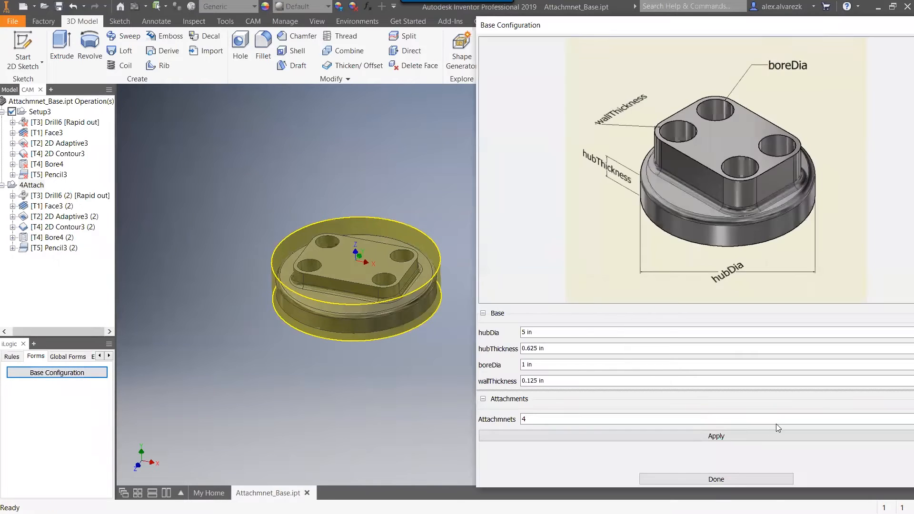
click(636, 420)
click(593, 438)
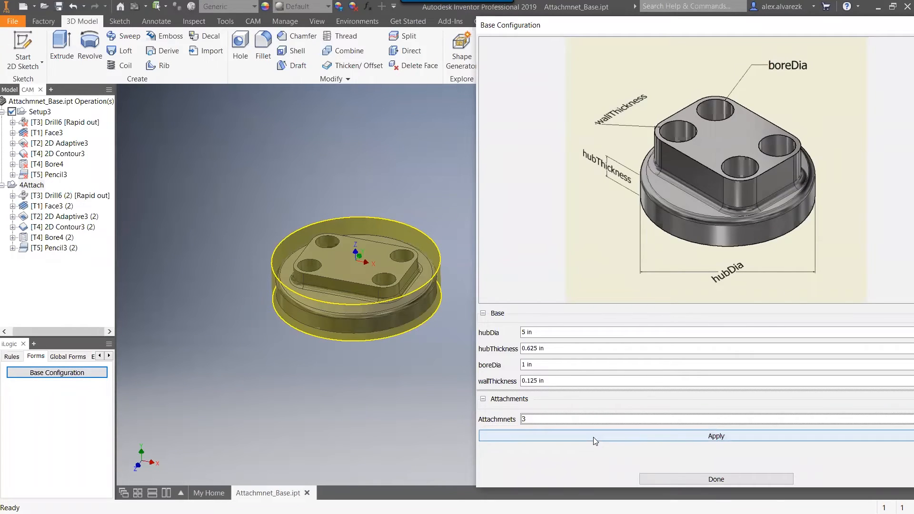
click(696, 480)
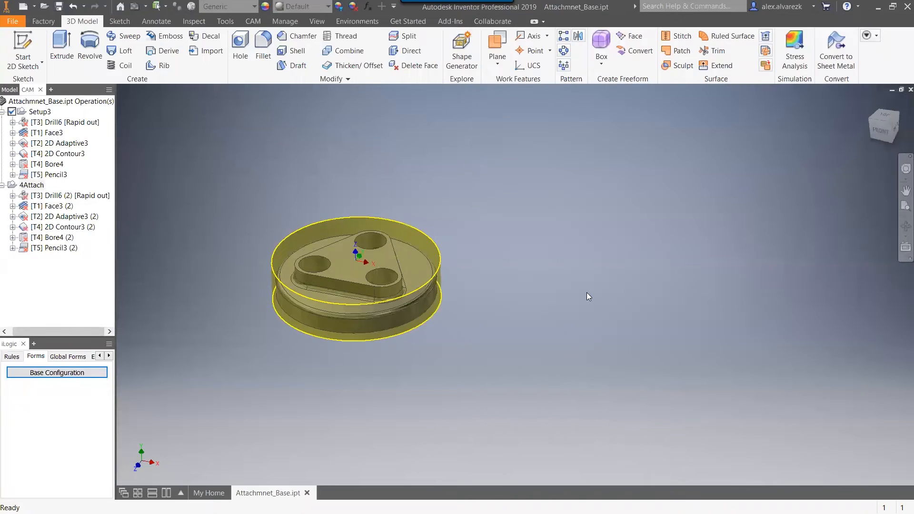
Regenerate the Setup3 toolpaths for the three-hole part and check its Drill6 toolpath.
click(40, 111)
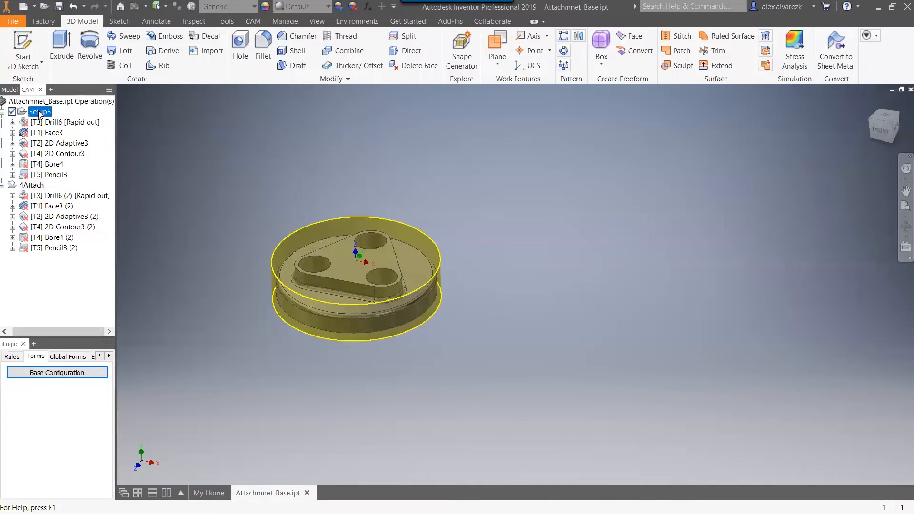
key(ctrl+g)
click(26, 185)
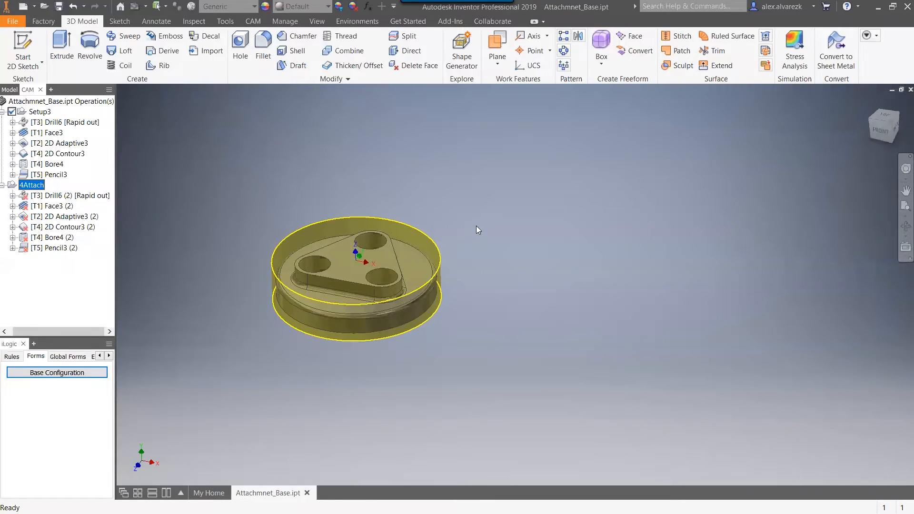
click(277, 144)
click(48, 122)
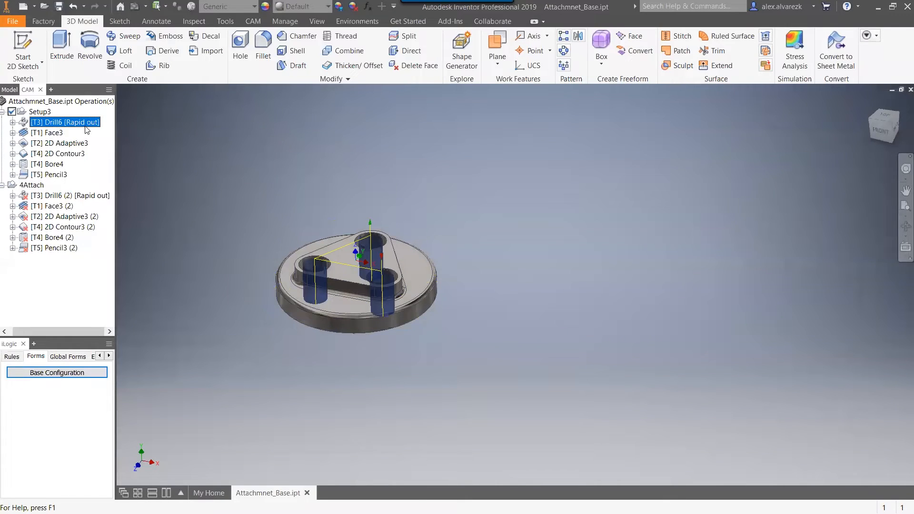
click(237, 183)
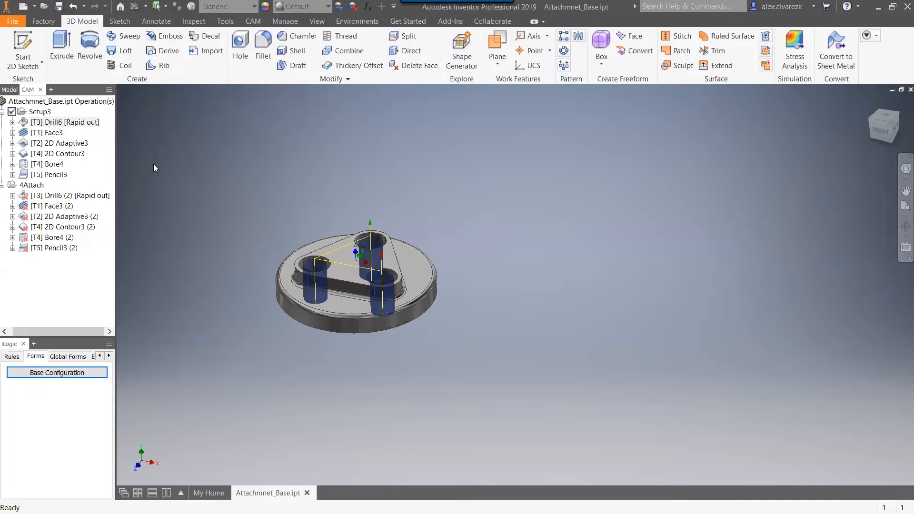
Duplicate Setup3 with its operations and rename the copy 3D Toolpaths.
click(43, 113)
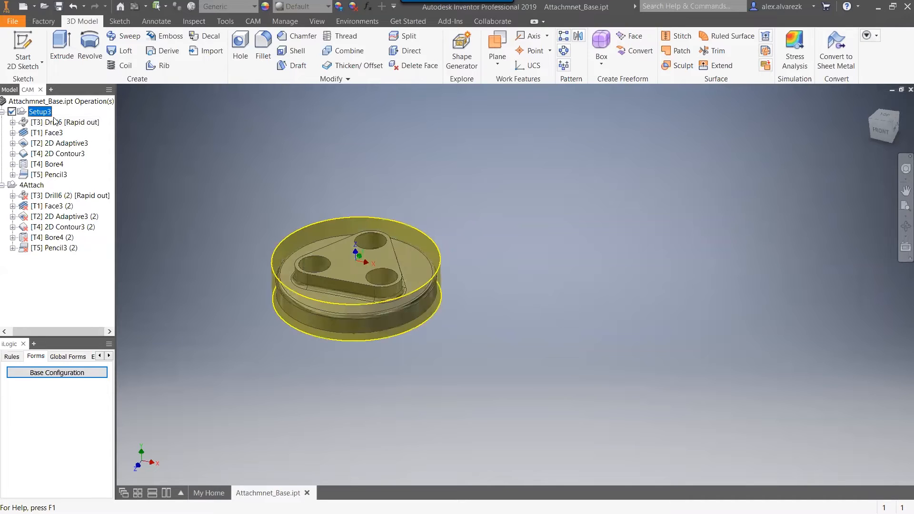
key(ctrl+d)
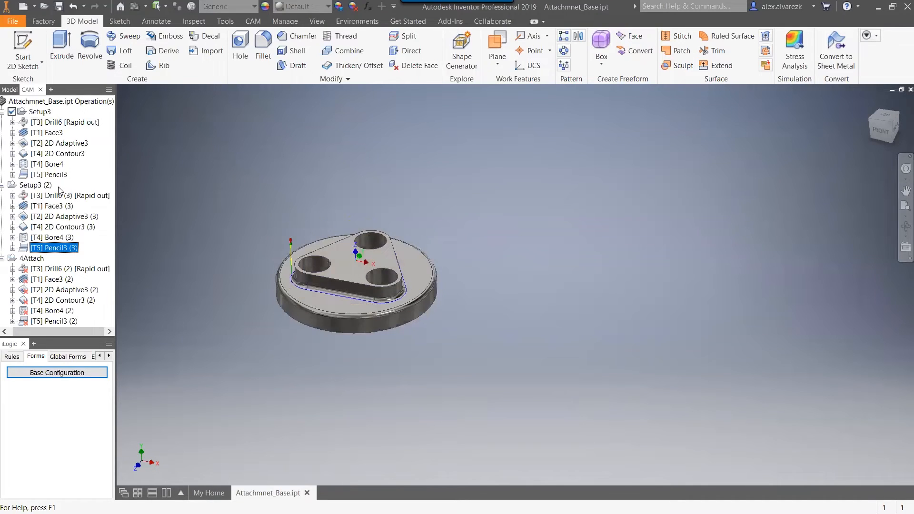
click(41, 185)
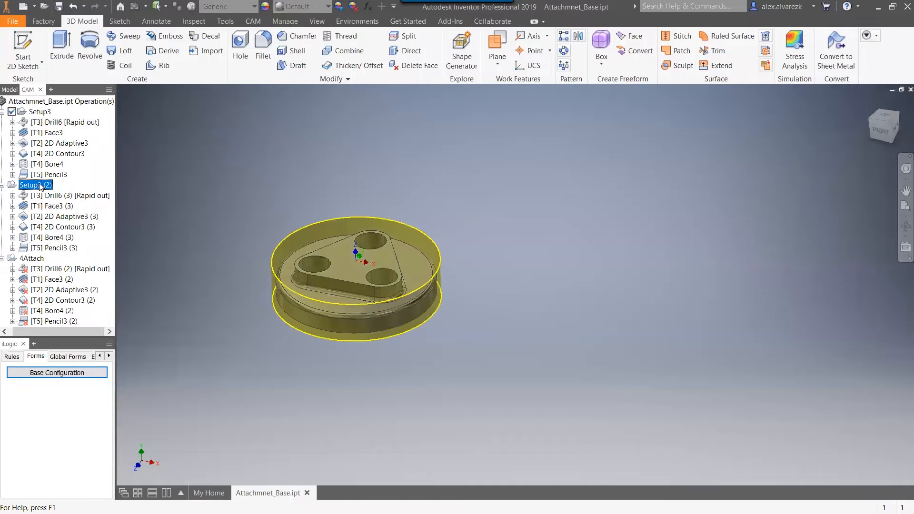
click(40, 186)
text(3D Toolpaths)
key(Return)
click(271, 147)
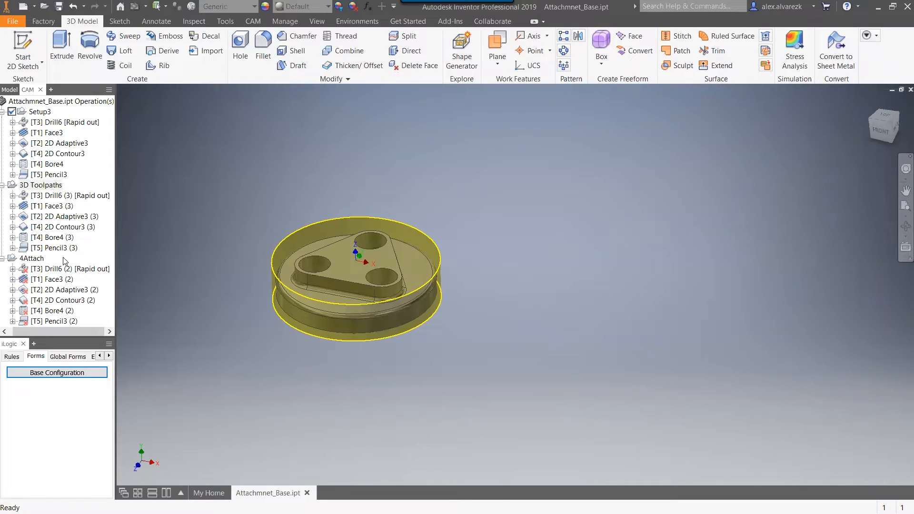
click(37, 258)
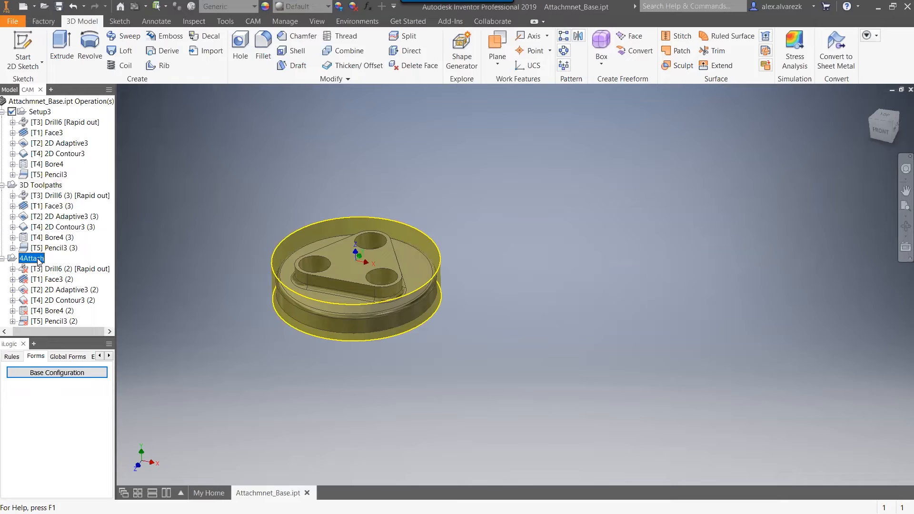
click(138, 269)
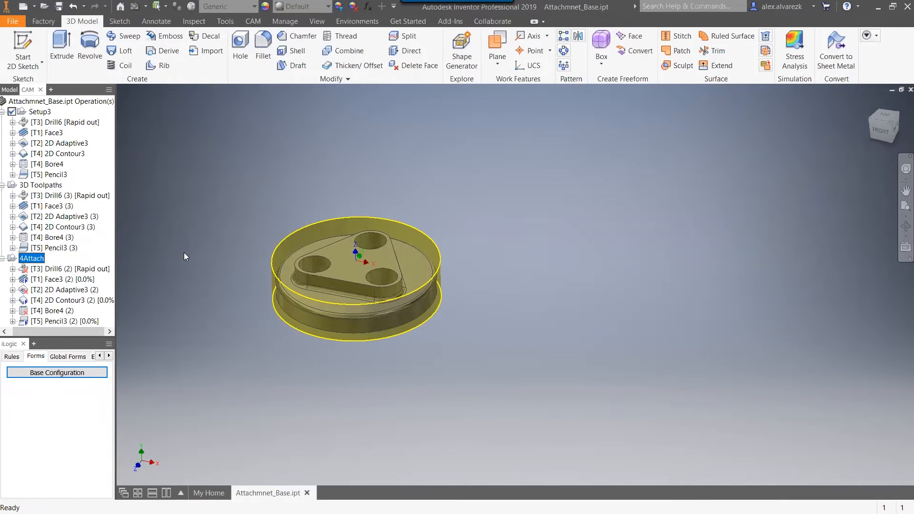
Delete Drill6 (3), 2D Adaptive3 (3) and Bore4 (3) from the 3D Toolpaths setup and review its face and contour toolpaths.
click(52, 196)
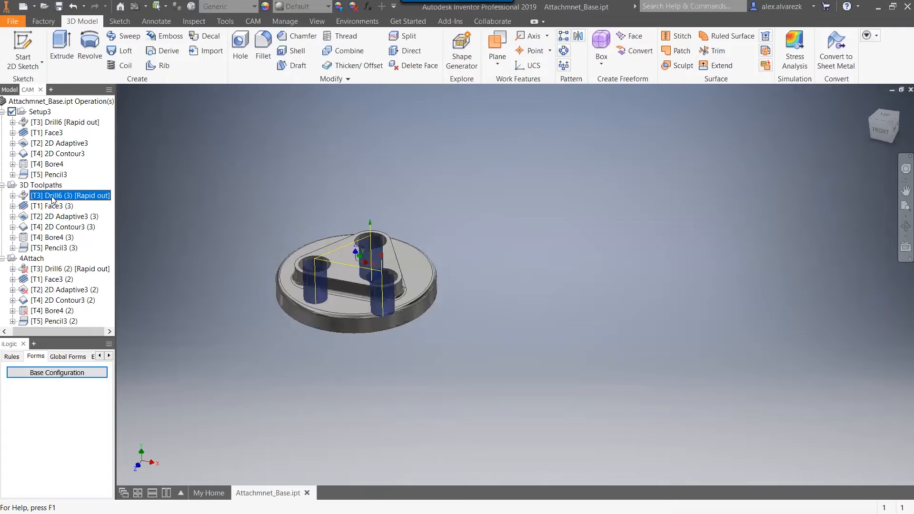
key(Delete)
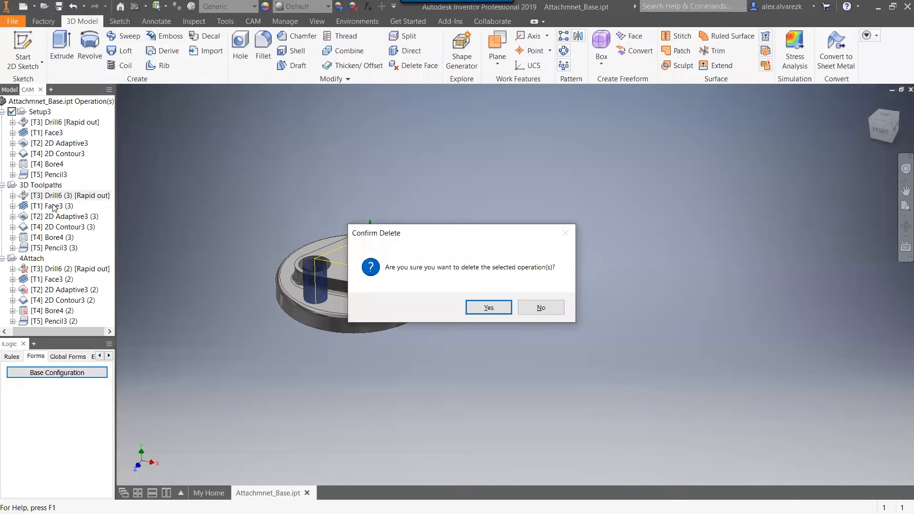
click(479, 308)
click(70, 206)
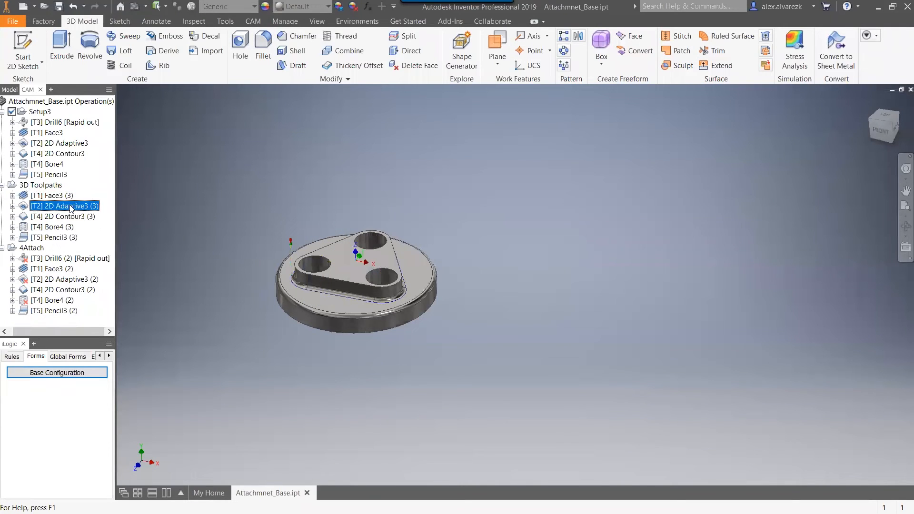
key(Delete)
click(487, 307)
click(61, 227)
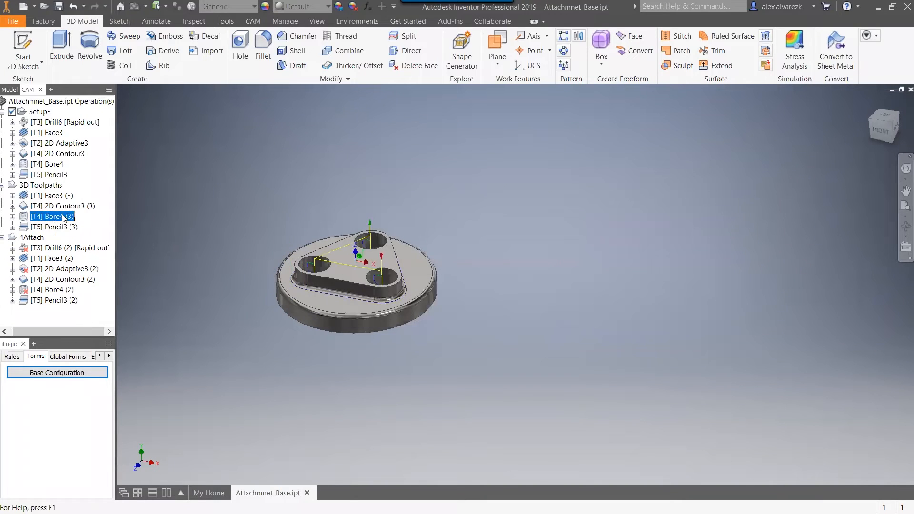
key(Delete)
click(484, 305)
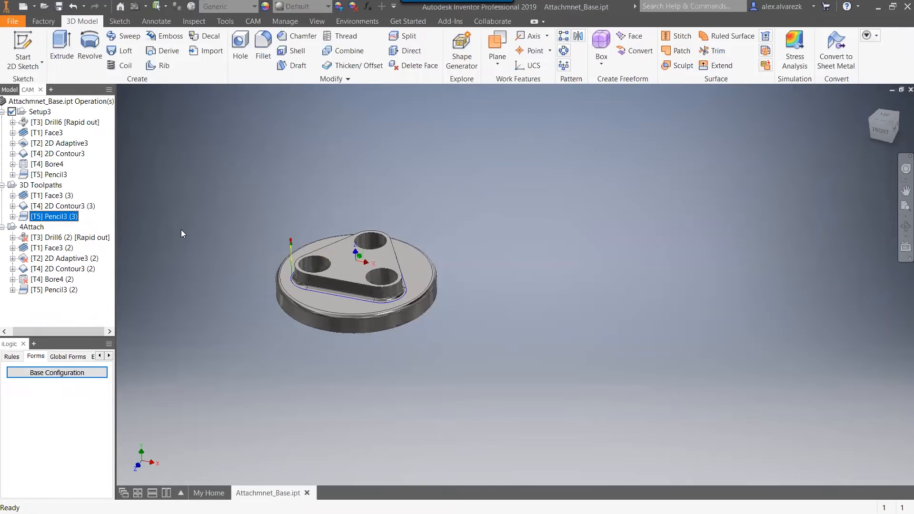
click(60, 198)
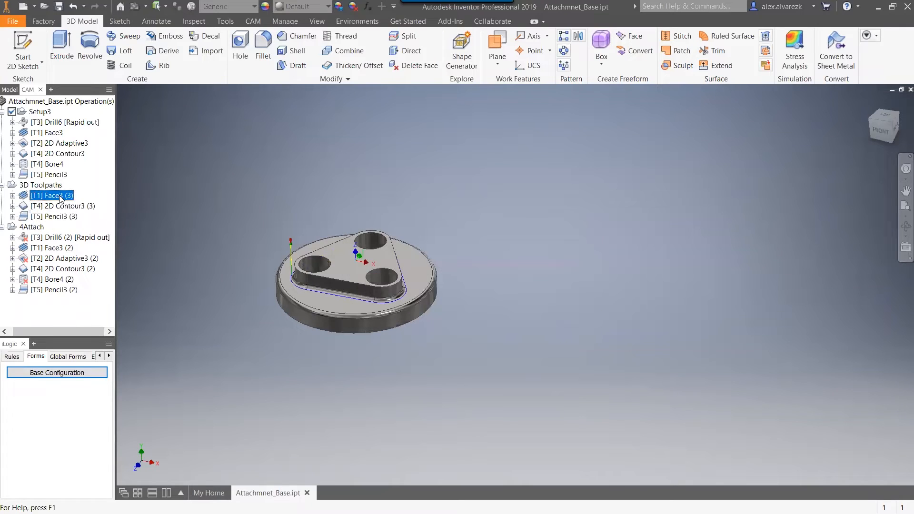
click(61, 206)
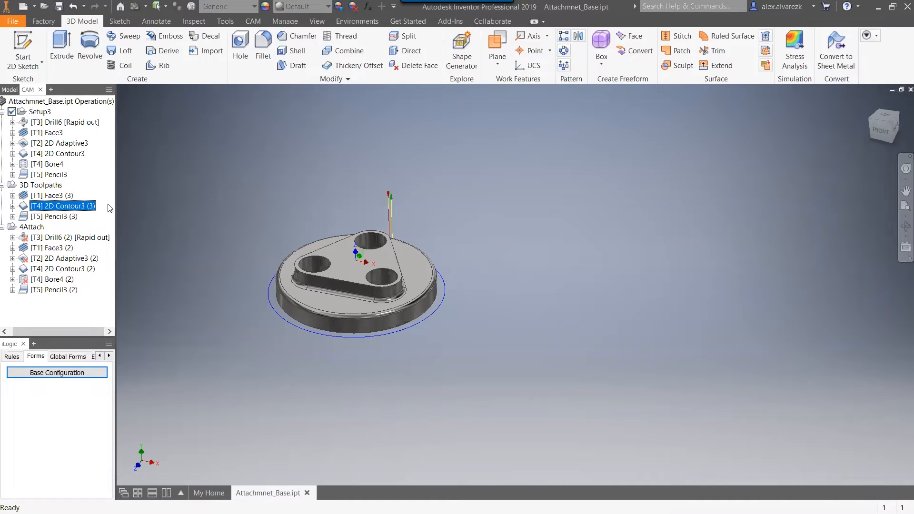
click(64, 195)
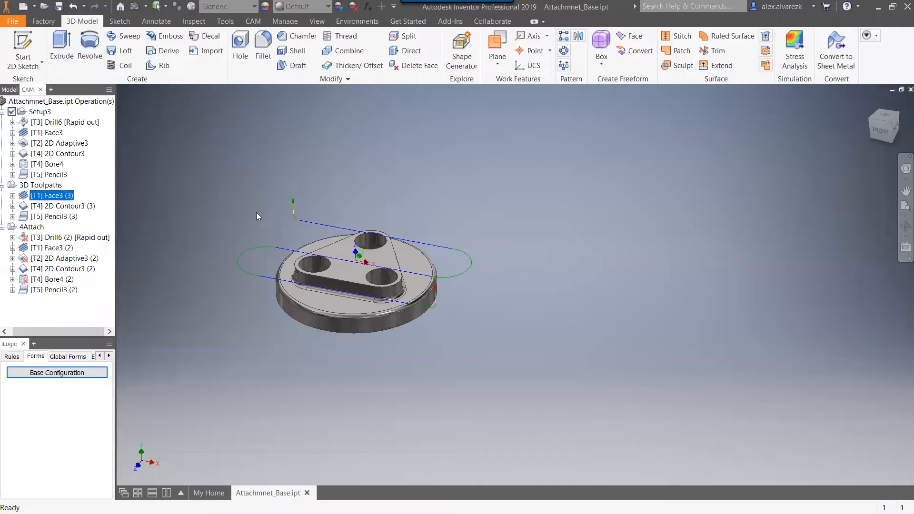
Make the 3D Toolpaths setup the default folder for new operations.
click(253, 21)
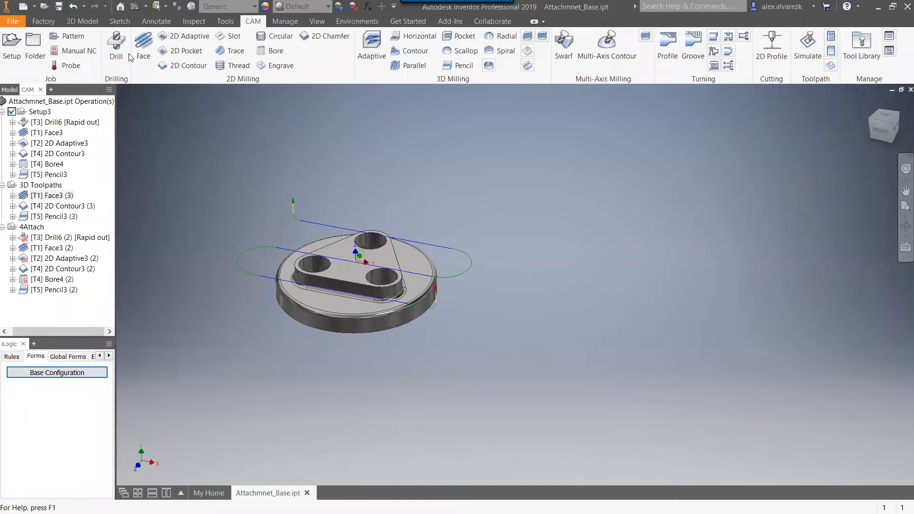
click(116, 45)
key(Escape)
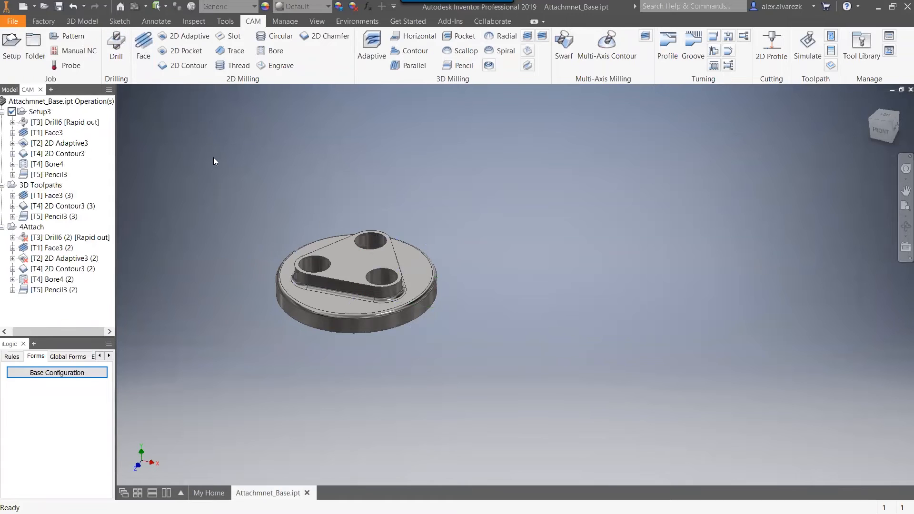
right_click(36, 187)
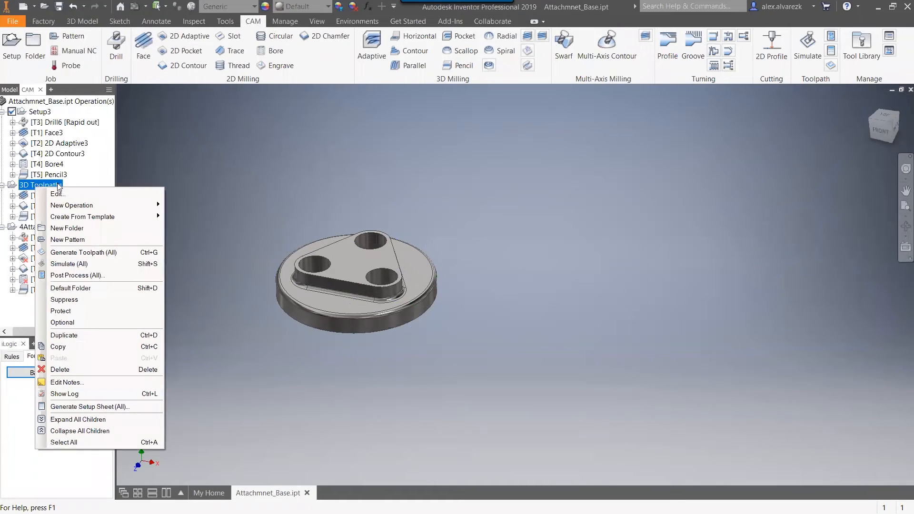
click(74, 288)
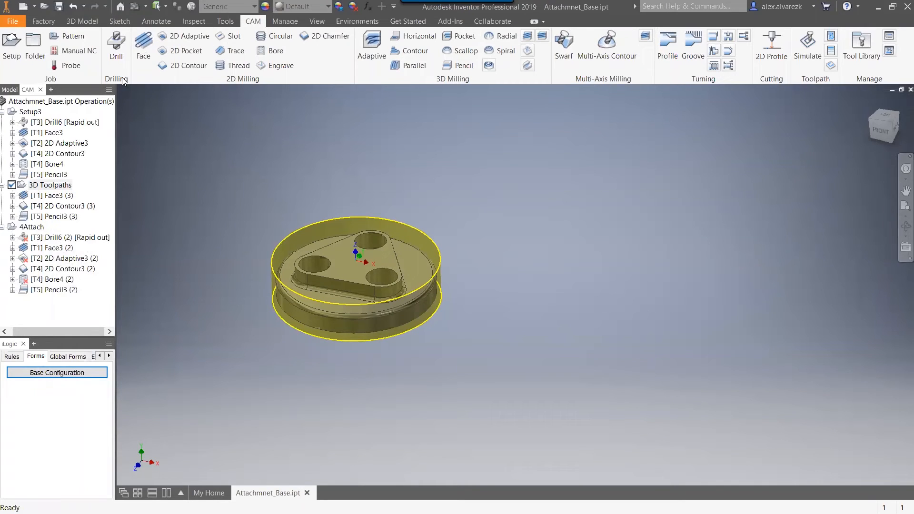
Start a new Drill operation in the 3D Toolpaths setup with tool #3, the 3/4" drill.
click(116, 61)
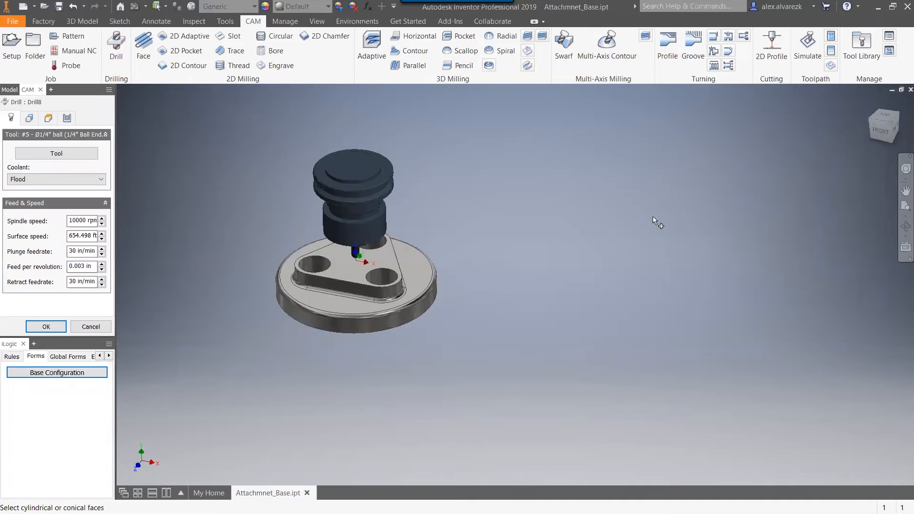
click(42, 153)
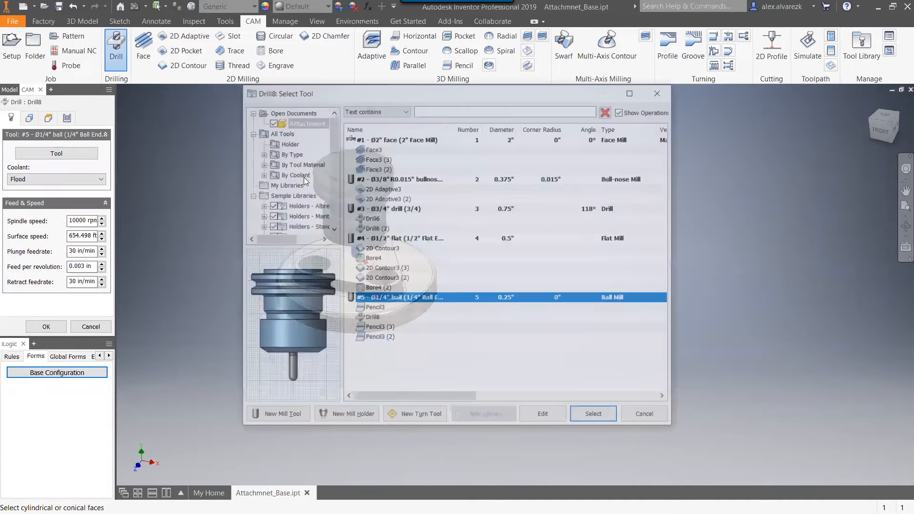
click(404, 208)
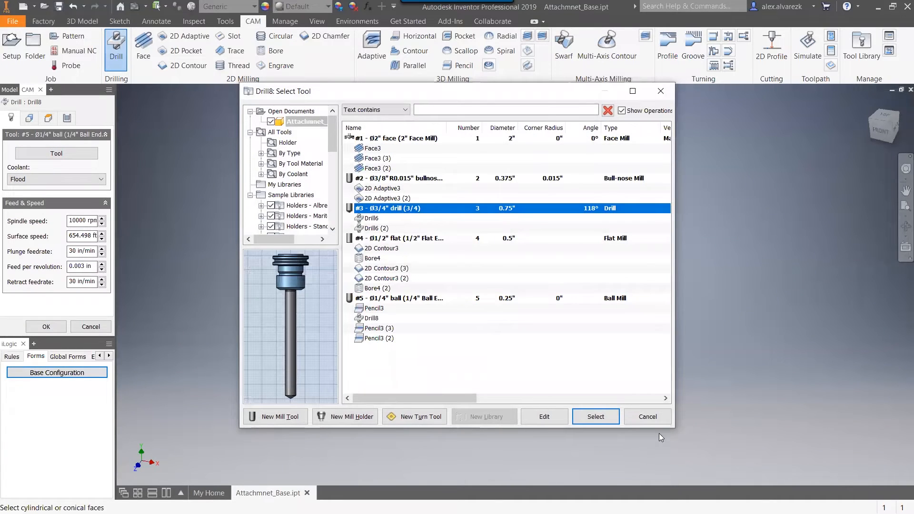
click(592, 417)
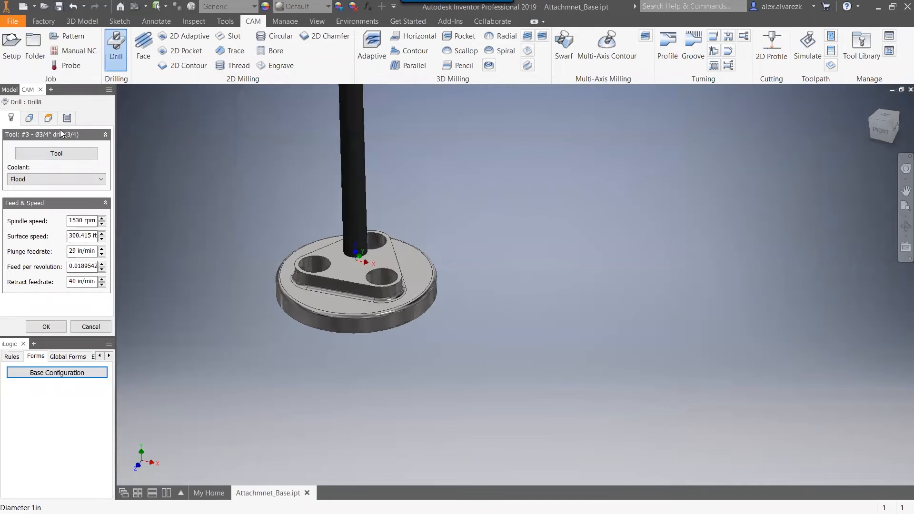
Set the drill operation's hole mode to Diameter range with a minimum of 0.7 in and a maximum of 1.5 in.
click(35, 118)
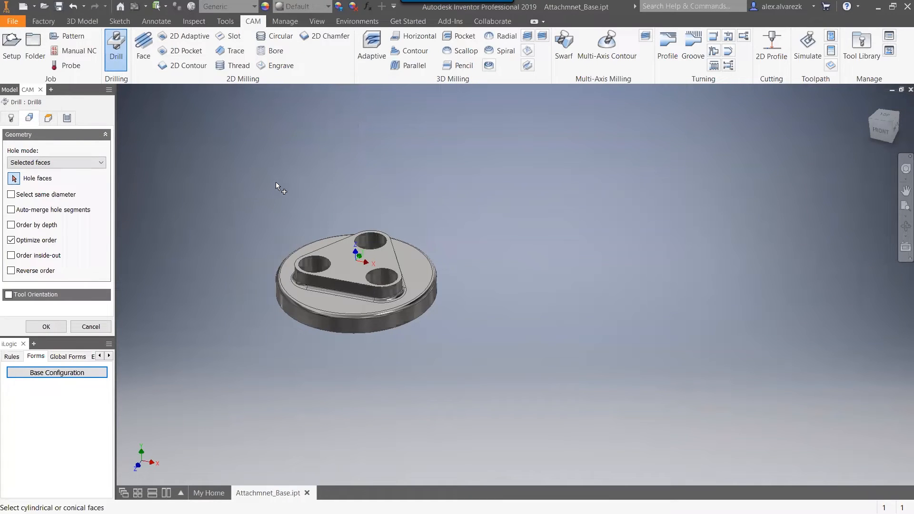
middle_drag(276, 182, 341, 189)
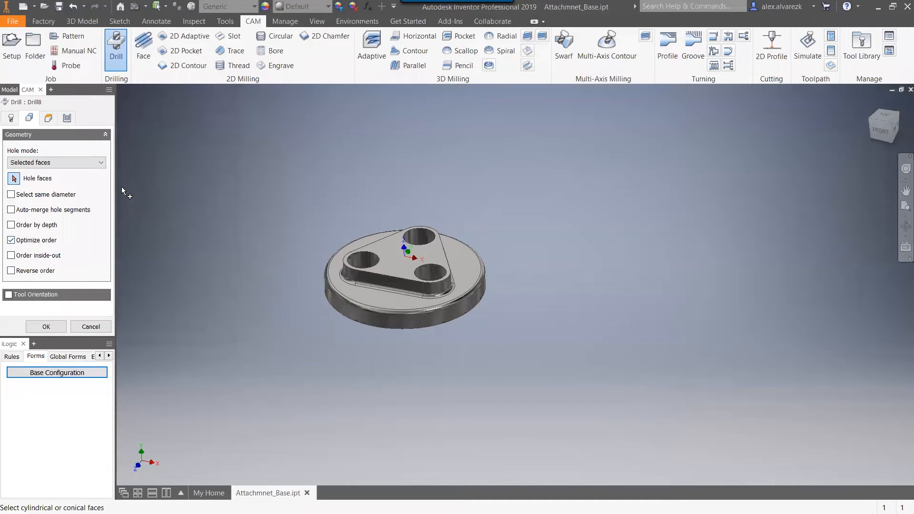
click(72, 162)
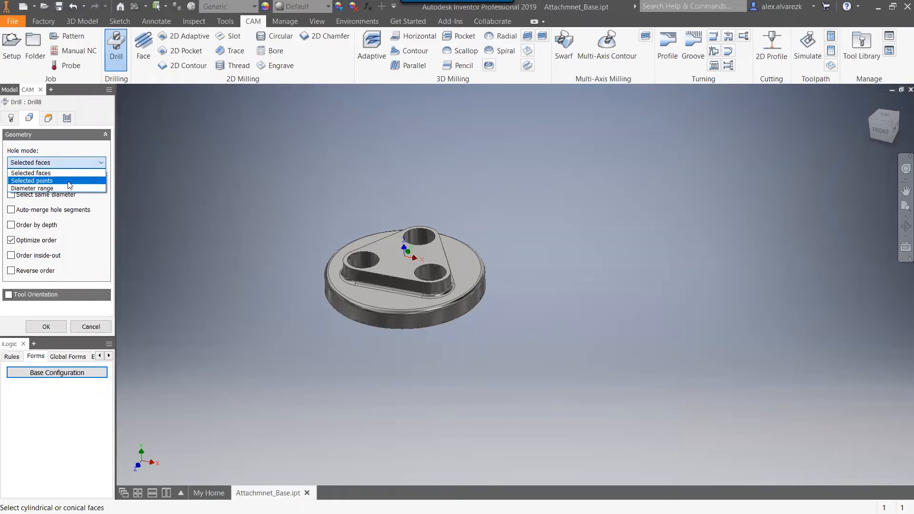
click(49, 188)
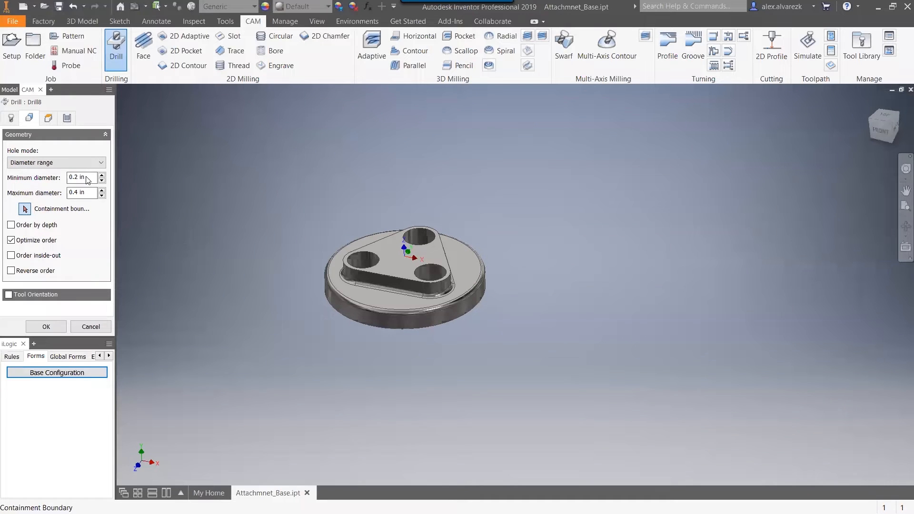
drag(86, 179, 66, 177)
text(.7)
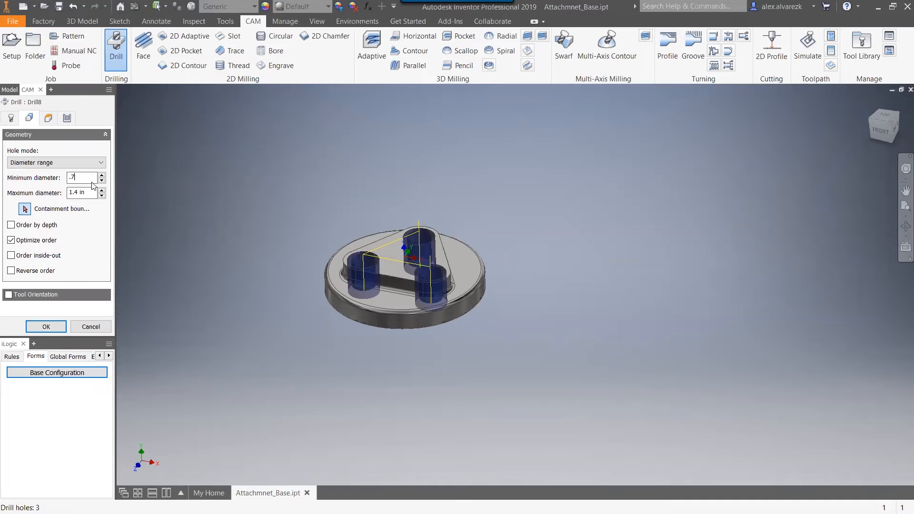
key(Tab)
text(1.5)
click(25, 208)
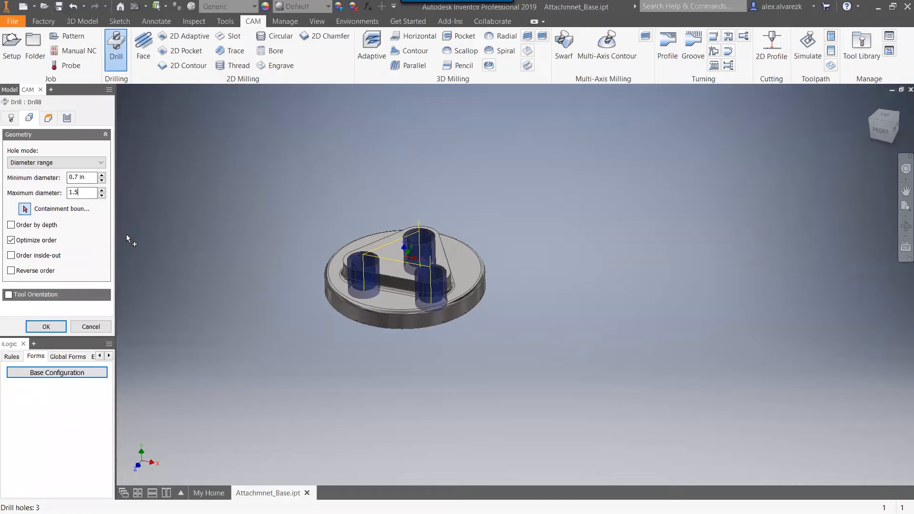
Enable drill tip through bottom with a 0.1 in break-through depth and finish the drill operation.
click(49, 119)
drag(106, 187, 106, 271)
click(10, 303)
scroll(107, 245, down, 1)
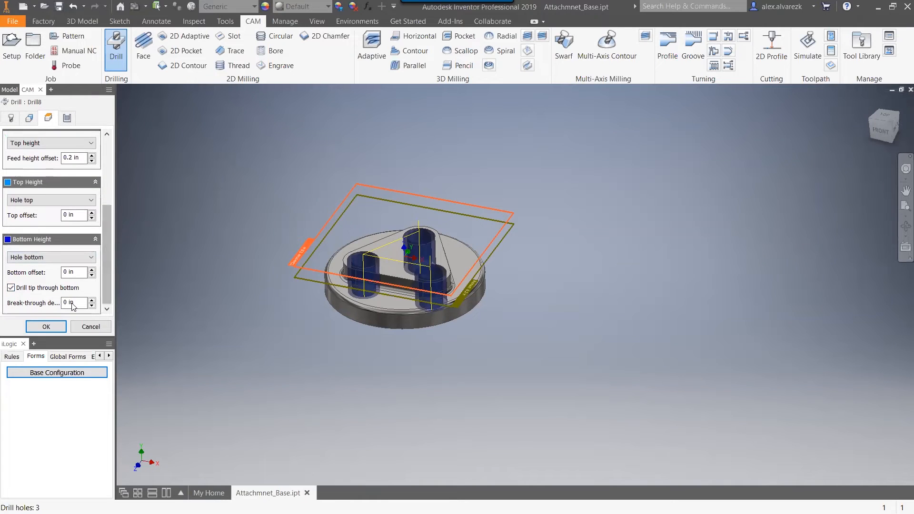
double_click(72, 304)
text(.1)
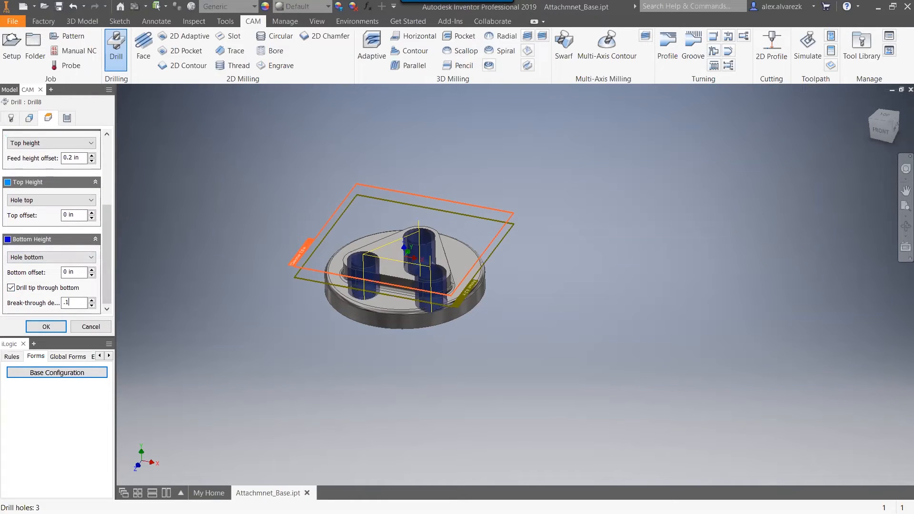
click(47, 331)
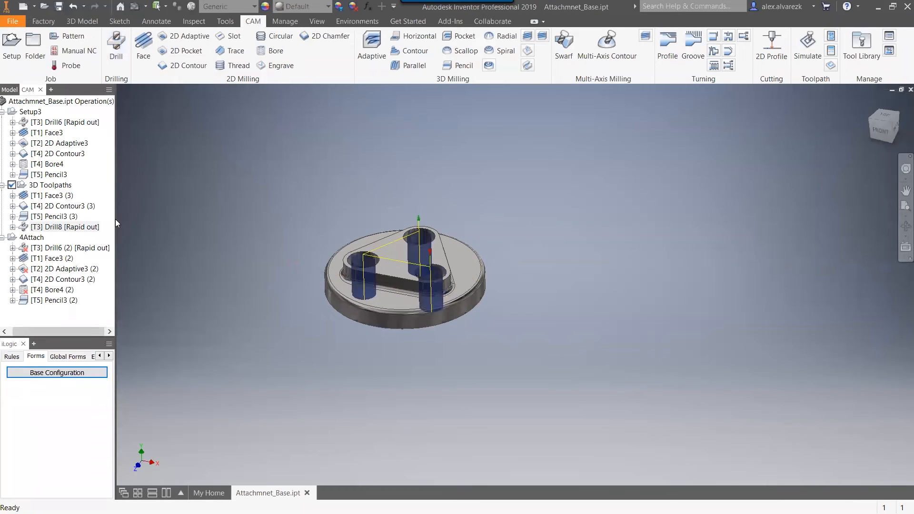
Move the new drill operation to the start of the 3D Toolpaths setup, ahead of Face3 (3).
click(52, 186)
click(53, 196)
drag(56, 229, 72, 200)
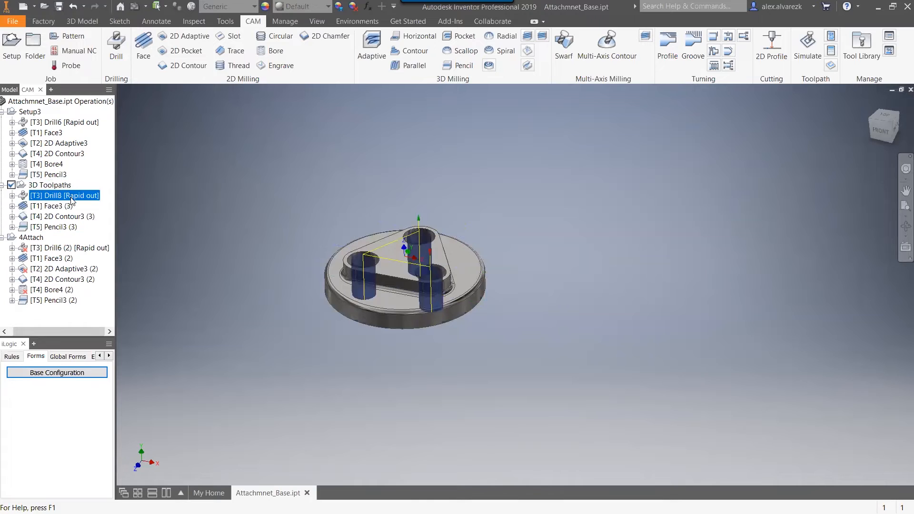
click(63, 207)
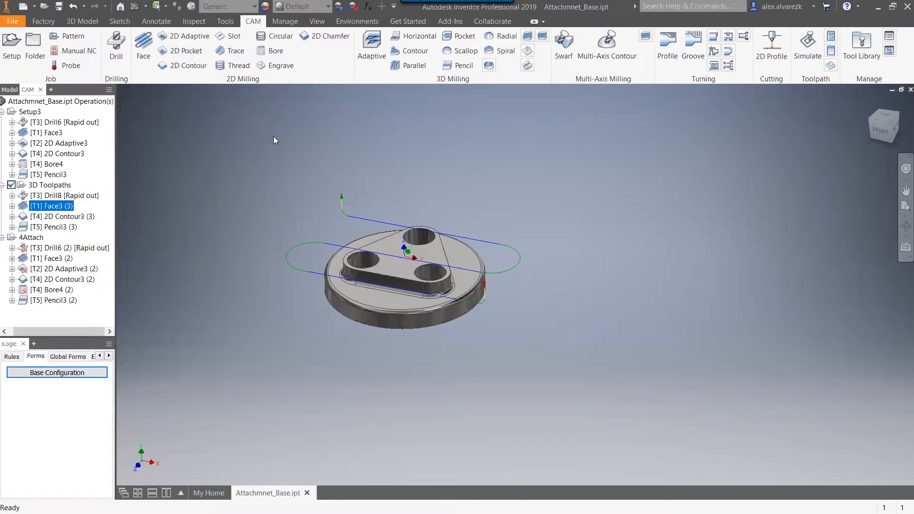
Start a 3D Adaptive operation with tool #2, the 3/8" R0.015" bull-nose mill.
click(371, 48)
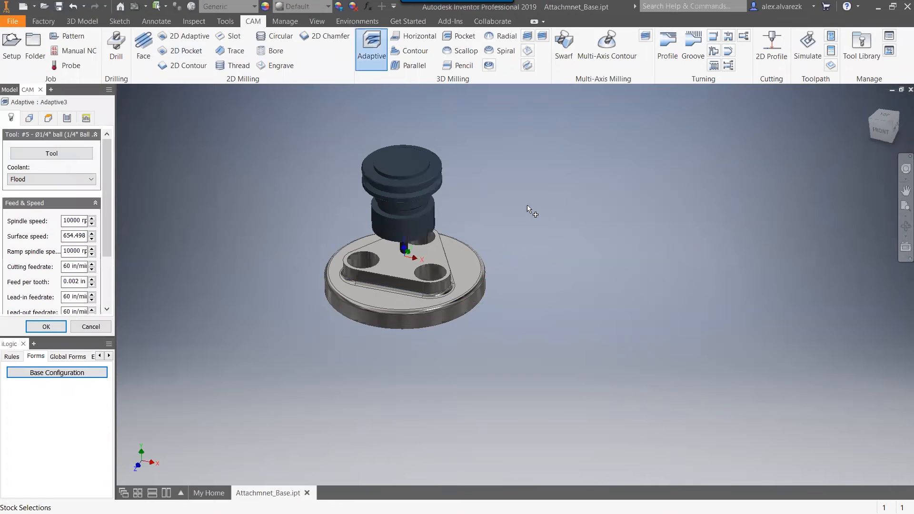
shift+middle_drag(567, 230, 548, 243)
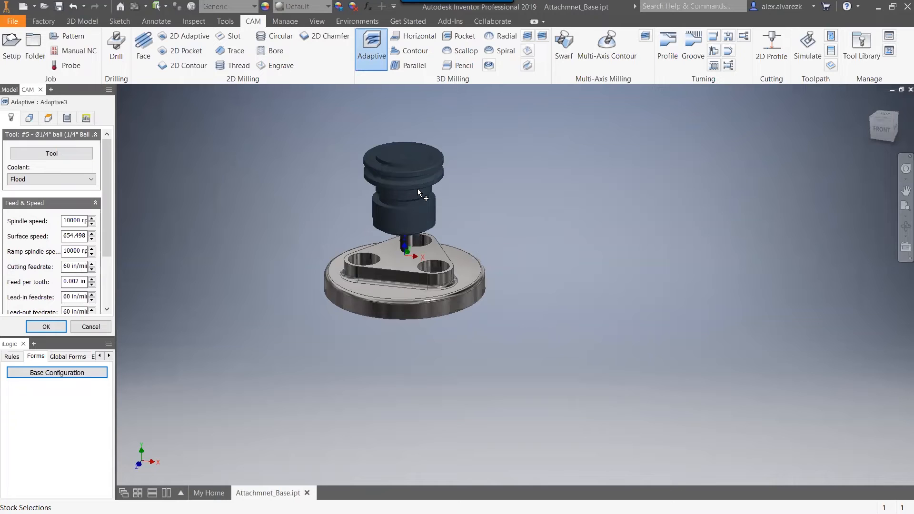
click(87, 157)
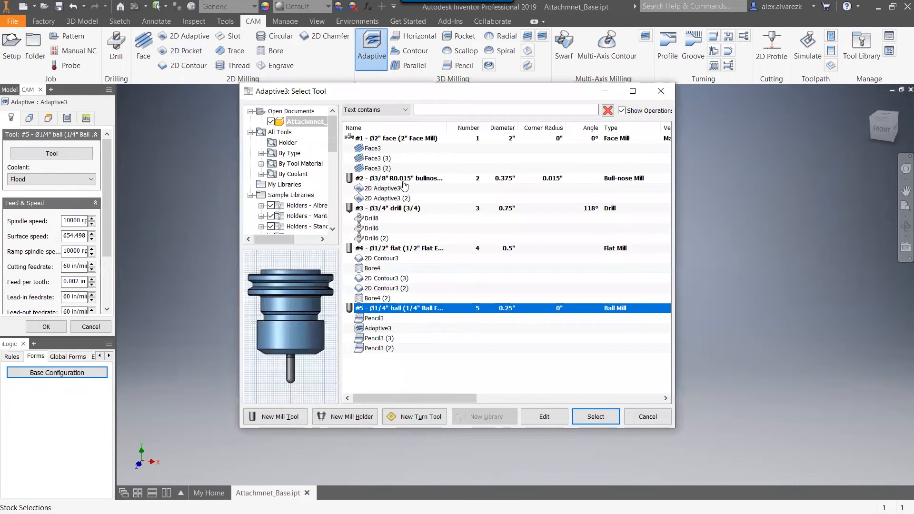
click(404, 179)
click(595, 417)
shift+middle_drag(531, 270, 536, 239)
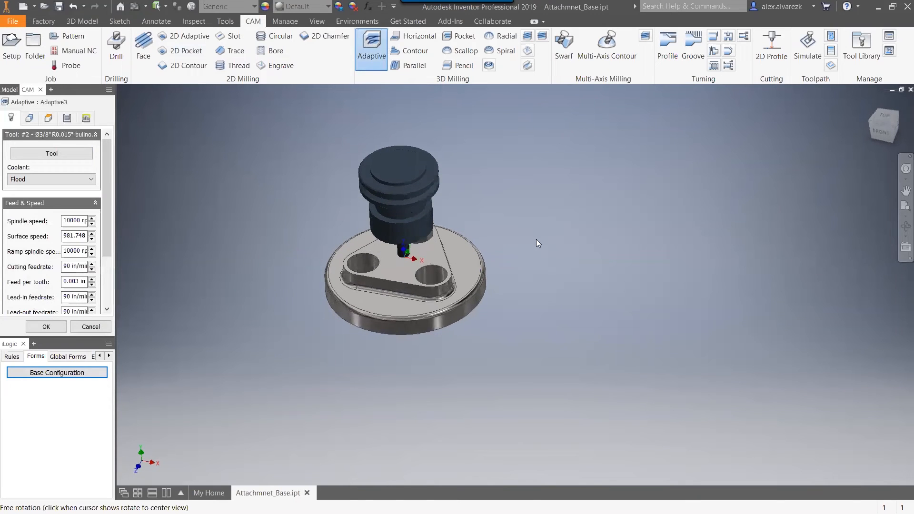
Set the adaptive operation's bottom height to the disc's flat face surrounding the triangular boss.
click(48, 120)
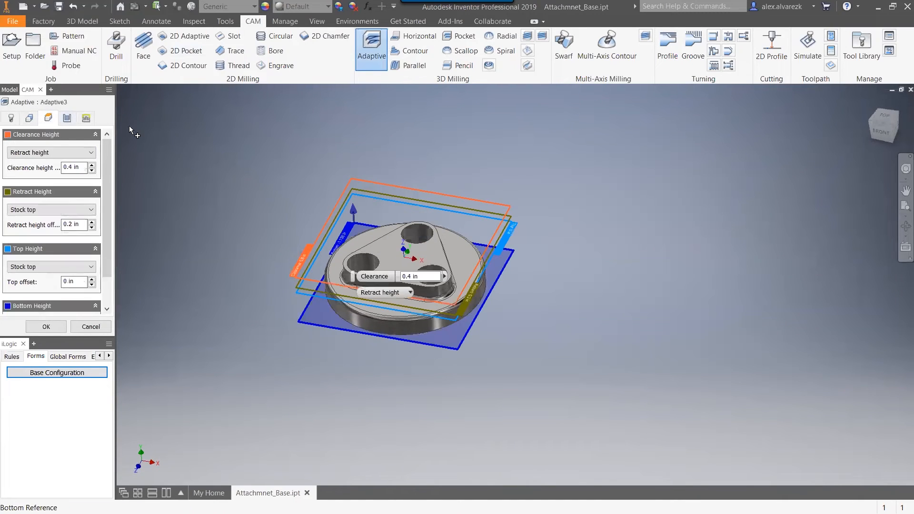
mouse_move(227, 222)
shift+middle_down()
mouse_move(233, 198)
mouse_move(228, 216)
shift+middle_up()
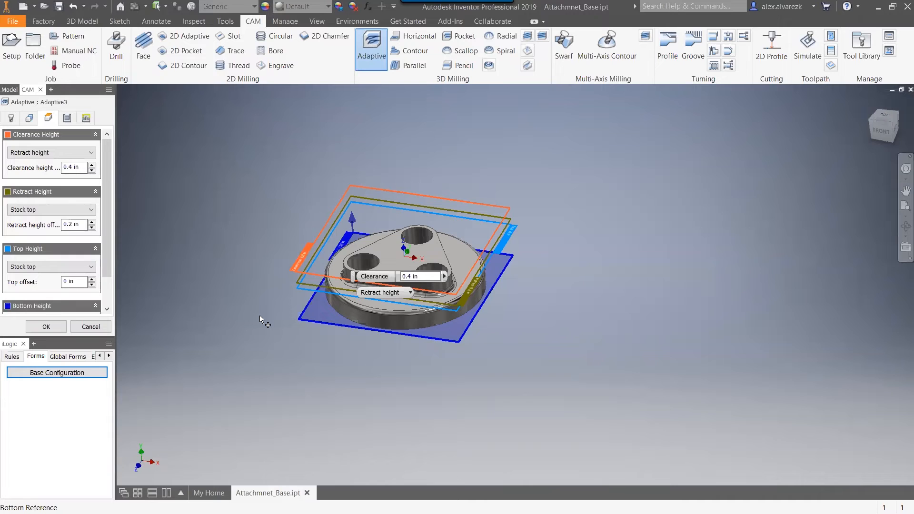
scroll(334, 333, up, 3)
middle_drag(304, 343, 307, 360)
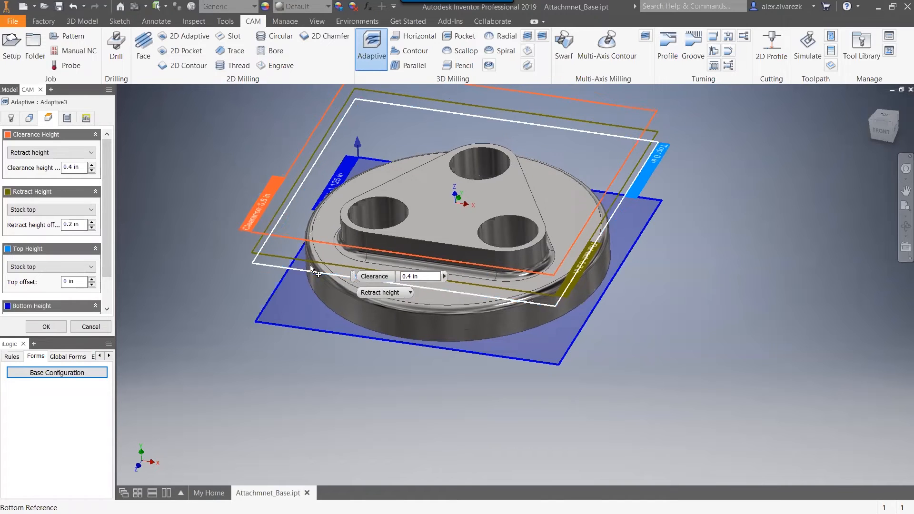
scroll(316, 288, down, 3)
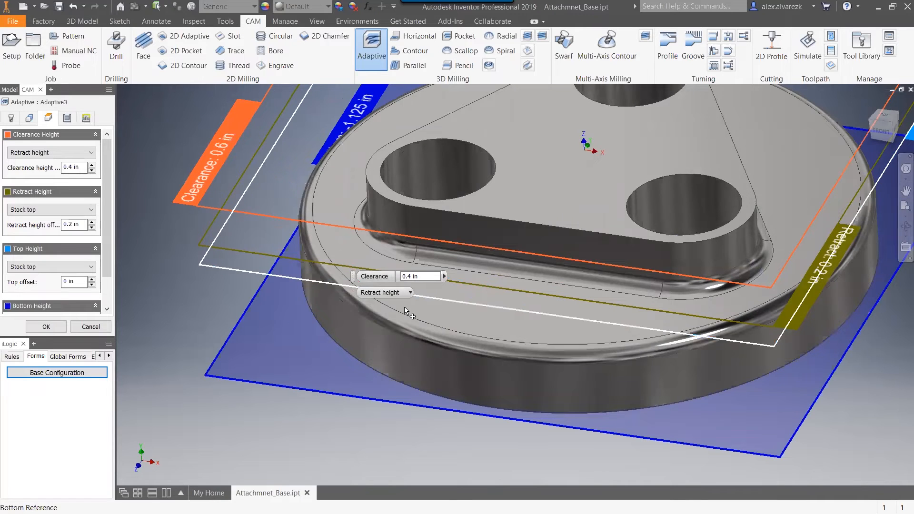
click(267, 347)
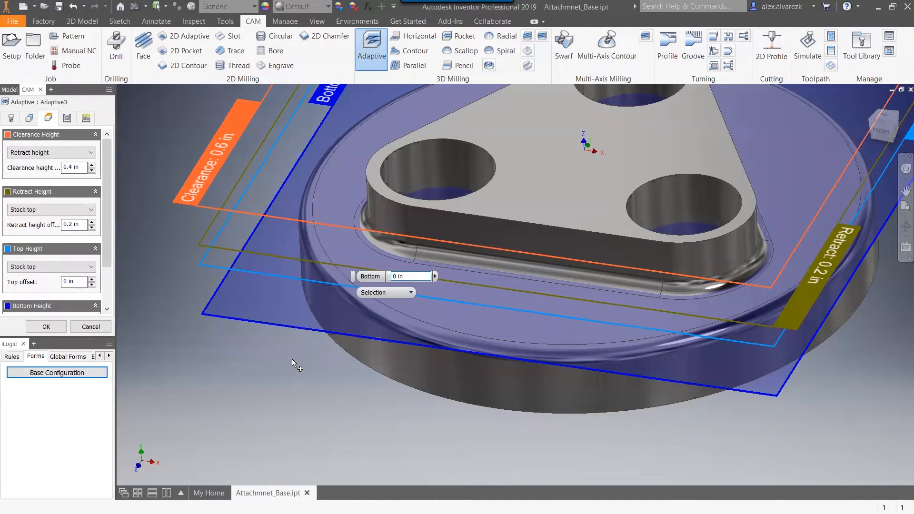
shift+middle_drag(292, 357, 321, 241)
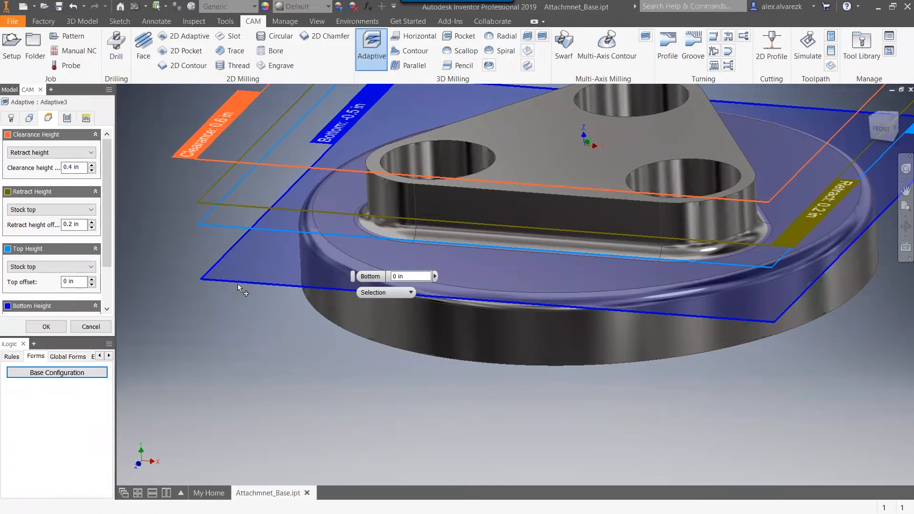
shift+middle_drag(259, 319, 256, 333)
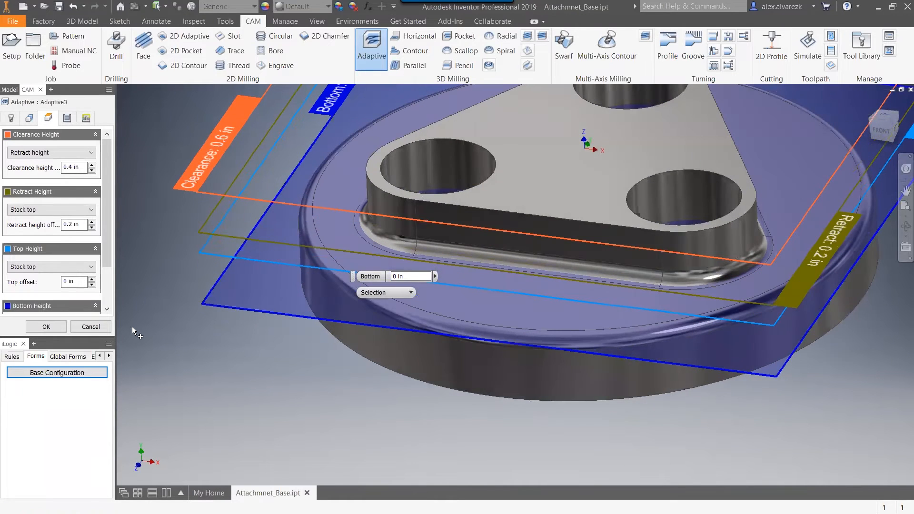
Set the adaptive operation's top height to Model top and generate the toolpath.
click(55, 268)
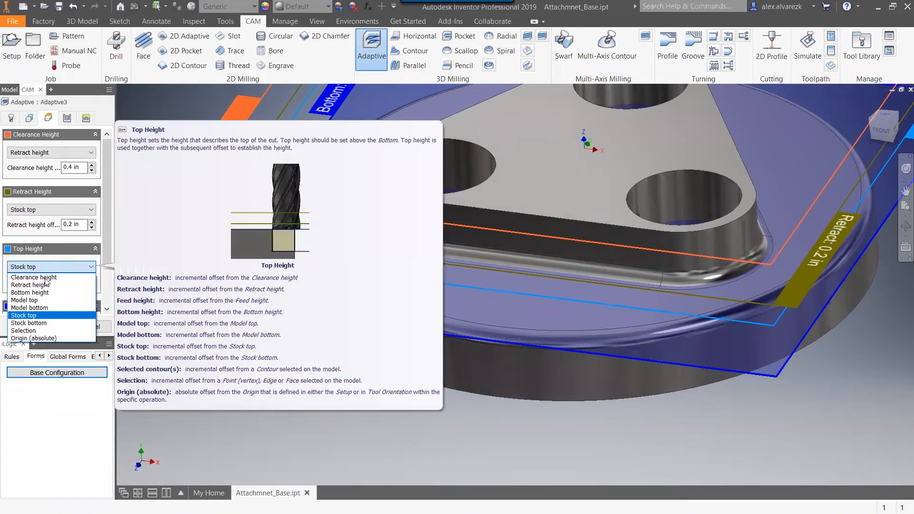
click(46, 299)
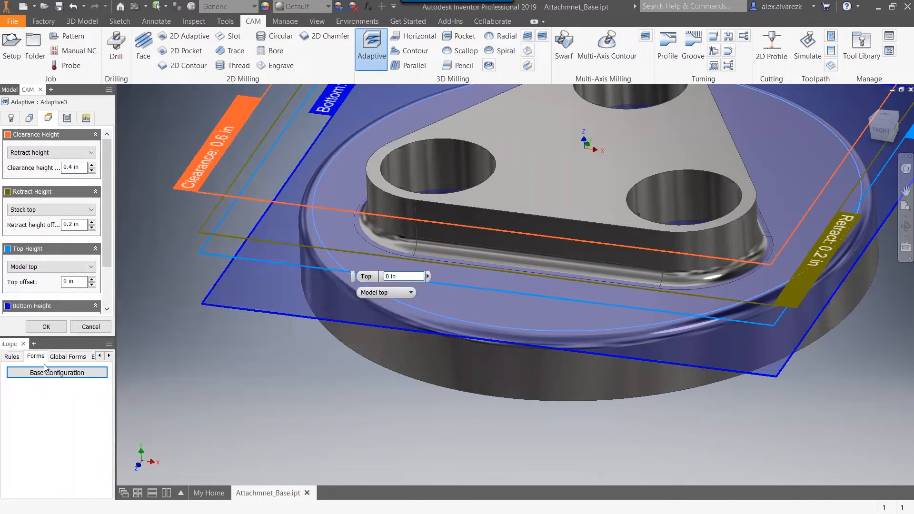
click(46, 327)
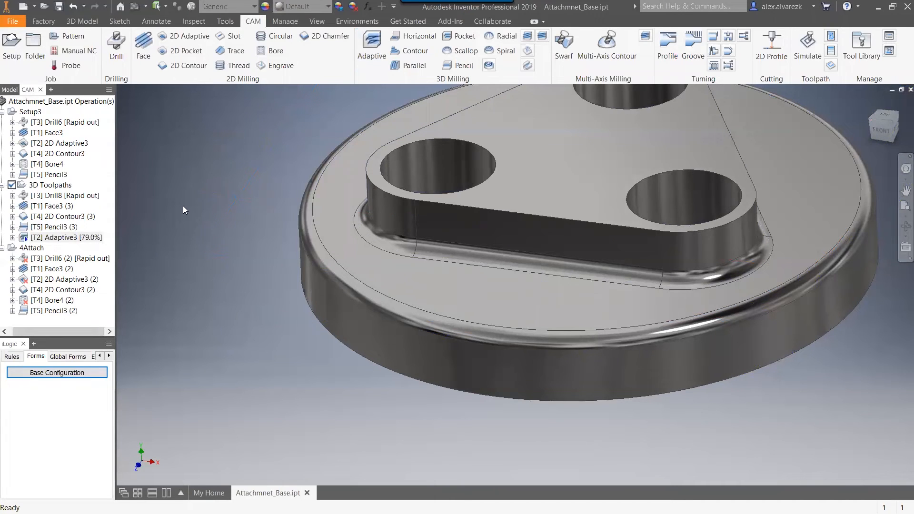
Inspect the adaptive toolpath around the holes, then turn off Machine cavities in Adaptive3 and regenerate it.
scroll(205, 197, down, 3)
middle_drag(234, 212, 236, 260)
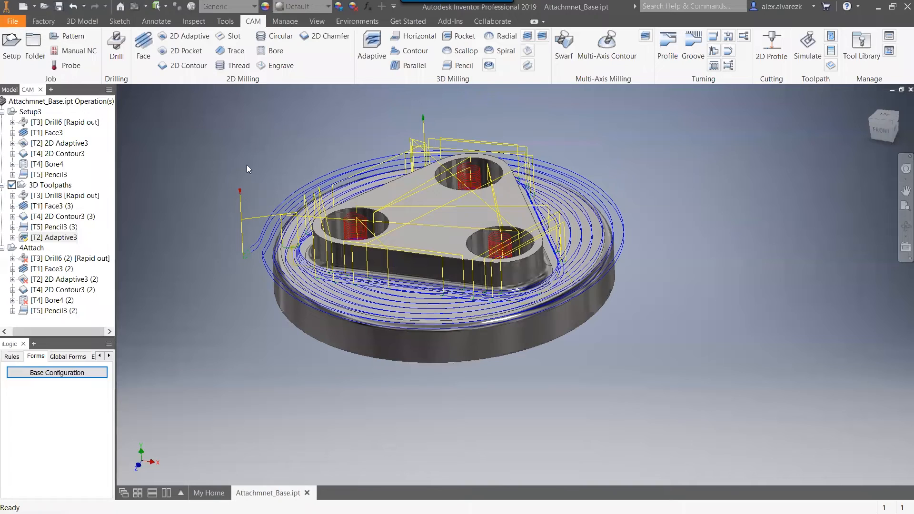
shift+middle_drag(231, 204, 346, 235)
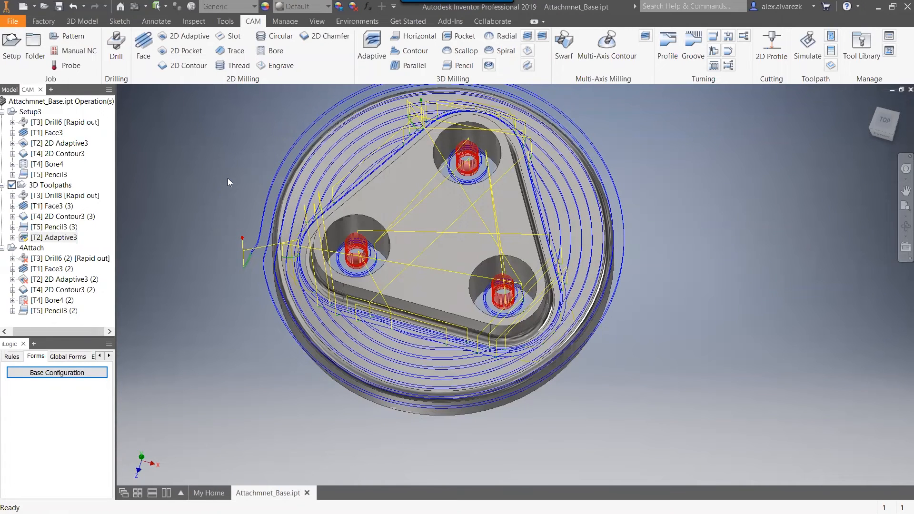
shift+middle_drag(180, 188, 179, 183)
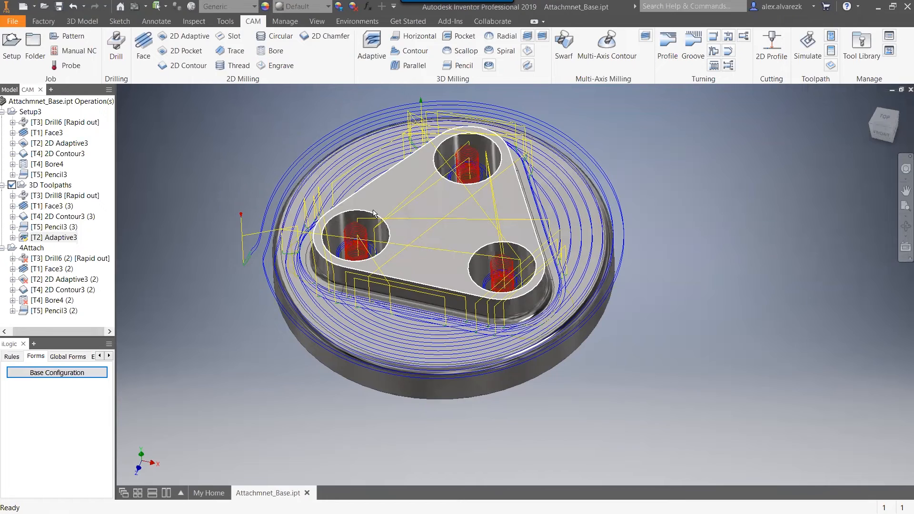
mouse_move(373, 213)
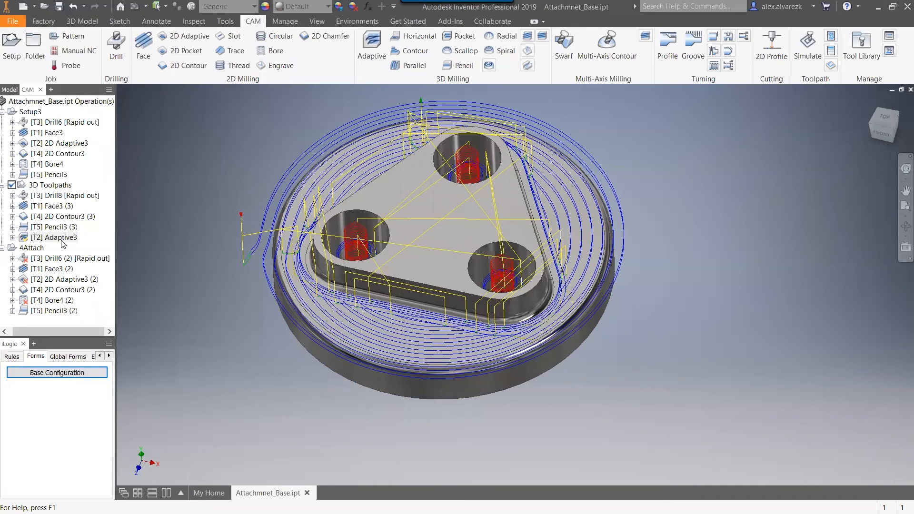
right_click(62, 242)
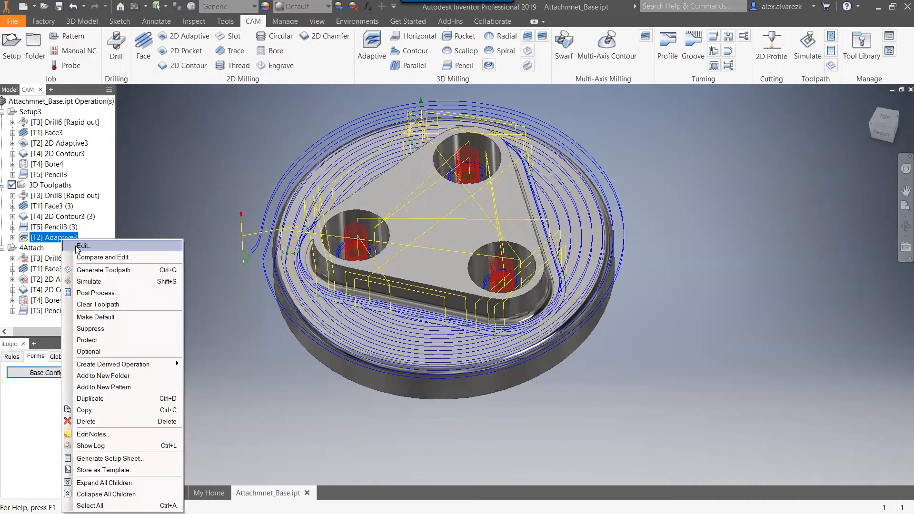
click(204, 238)
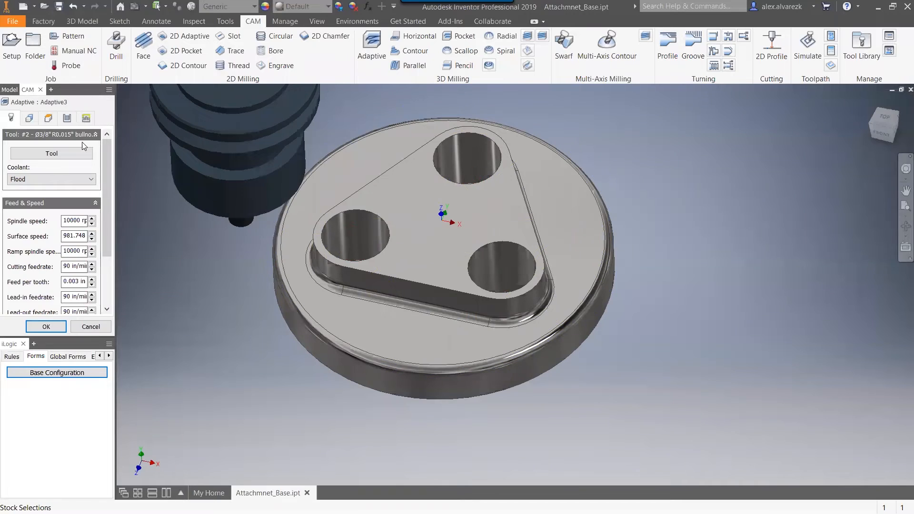
click(66, 118)
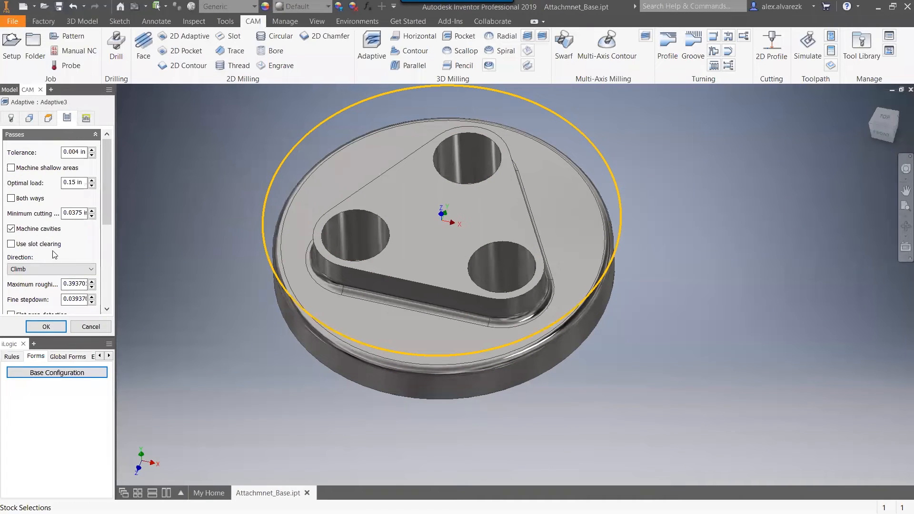
click(11, 228)
click(46, 327)
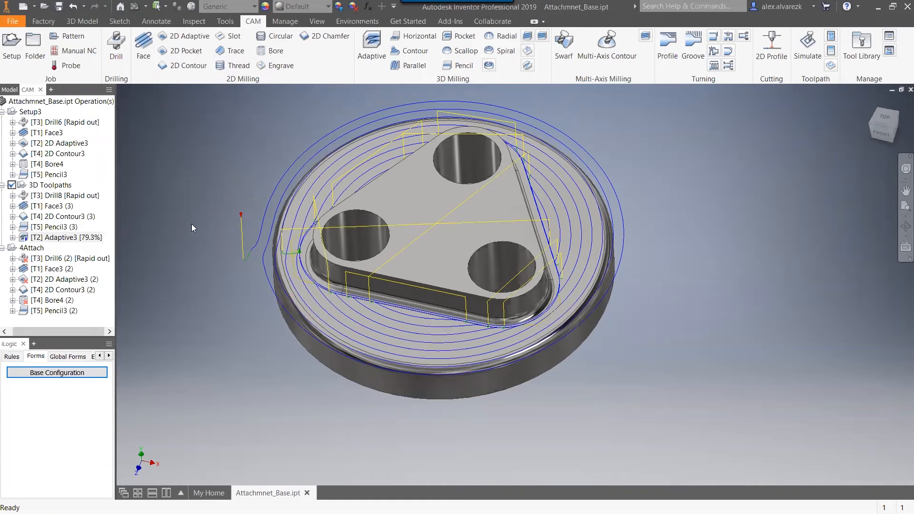
Move Adaptive3 directly after Face3 (3) in the 3D Toolpaths setup.
shift+middle_drag(214, 235, 210, 217)
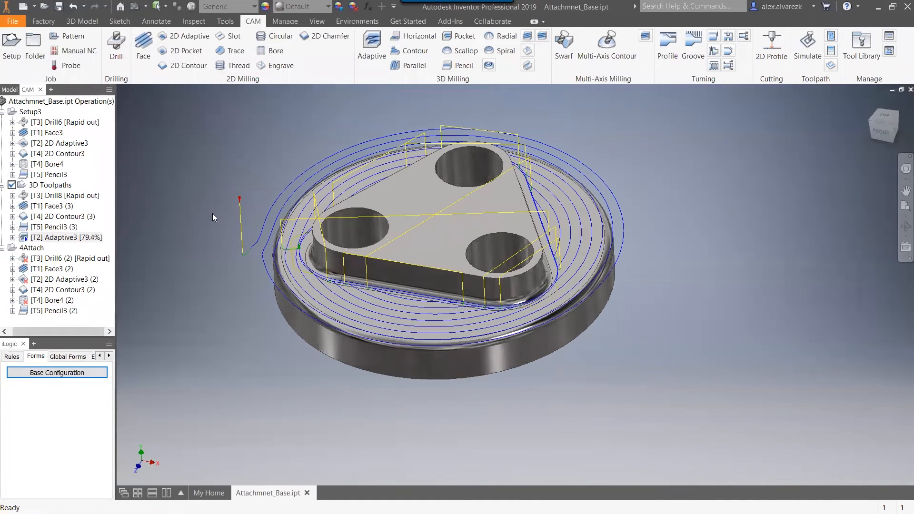
shift+middle_drag(249, 159, 319, 184)
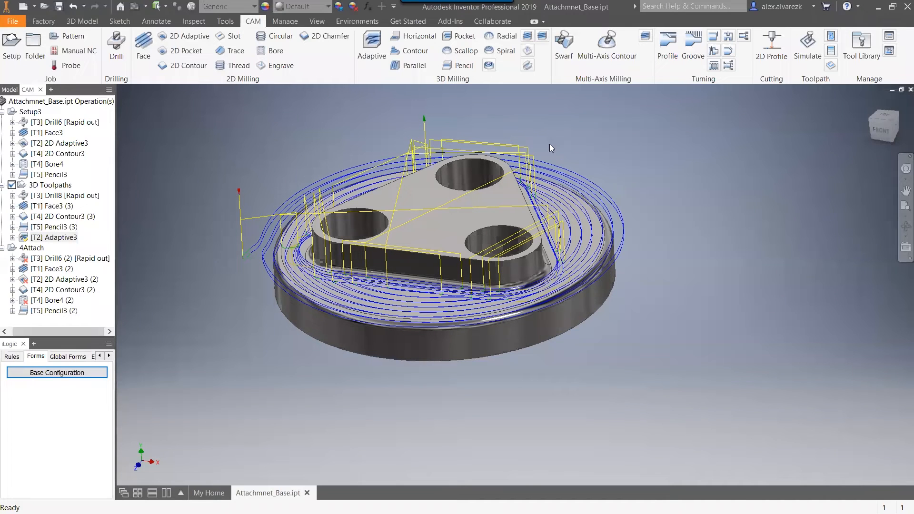
shift+middle_drag(595, 137, 629, 191)
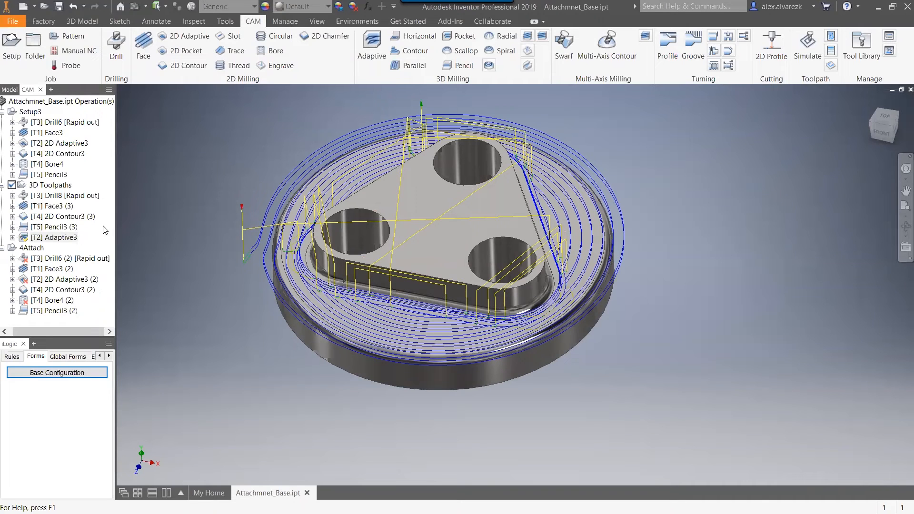
drag(59, 238, 70, 207)
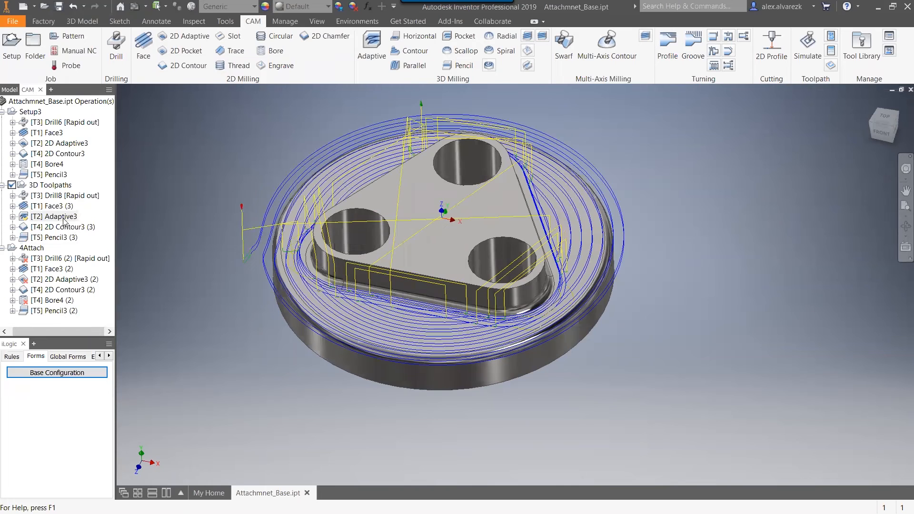
Review the drill, face, adaptive and 2D contour toolpaths of the 3D Toolpaths setup one by one.
click(71, 195)
click(61, 206)
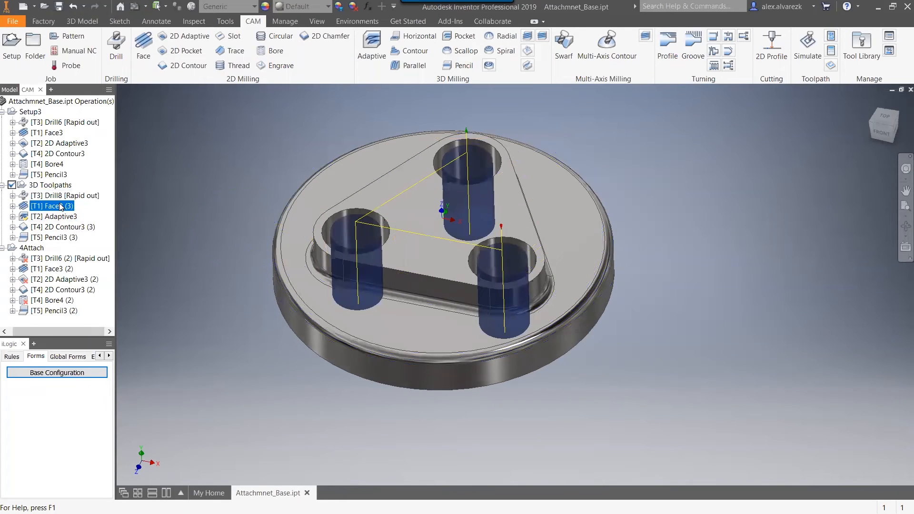
click(60, 216)
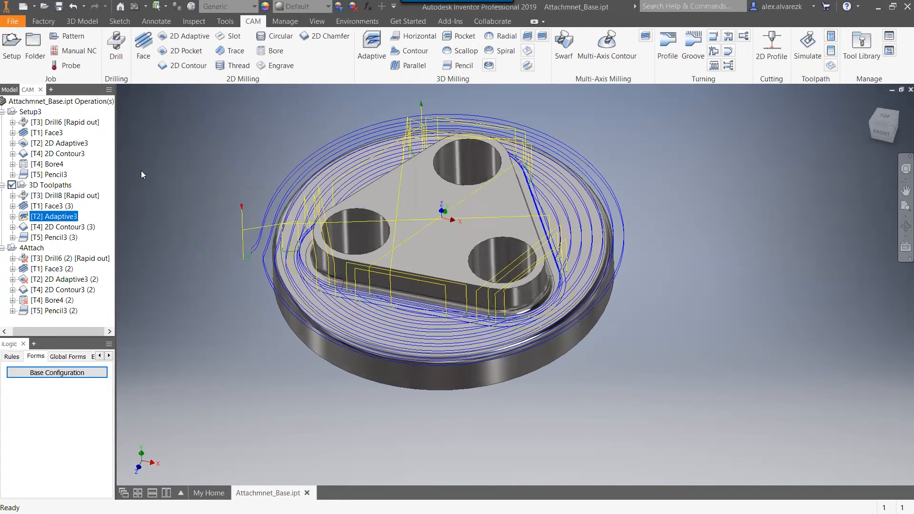
click(65, 228)
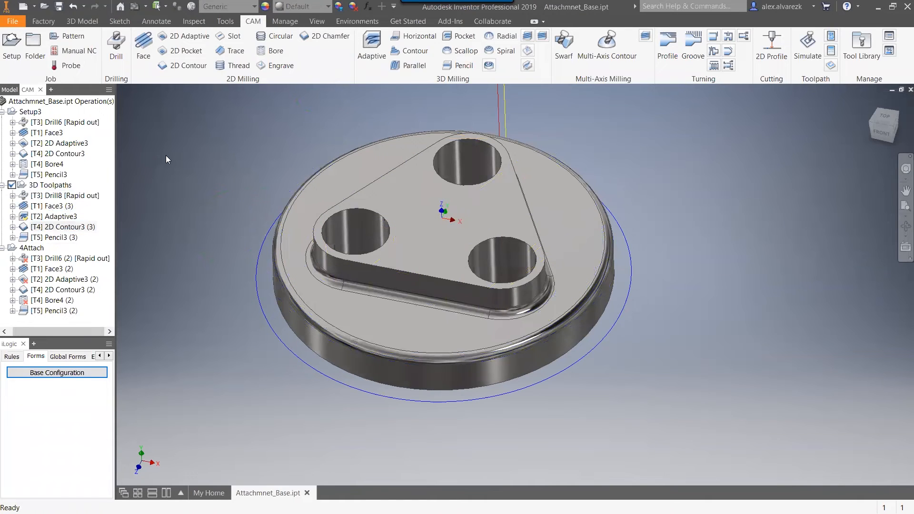
click(56, 216)
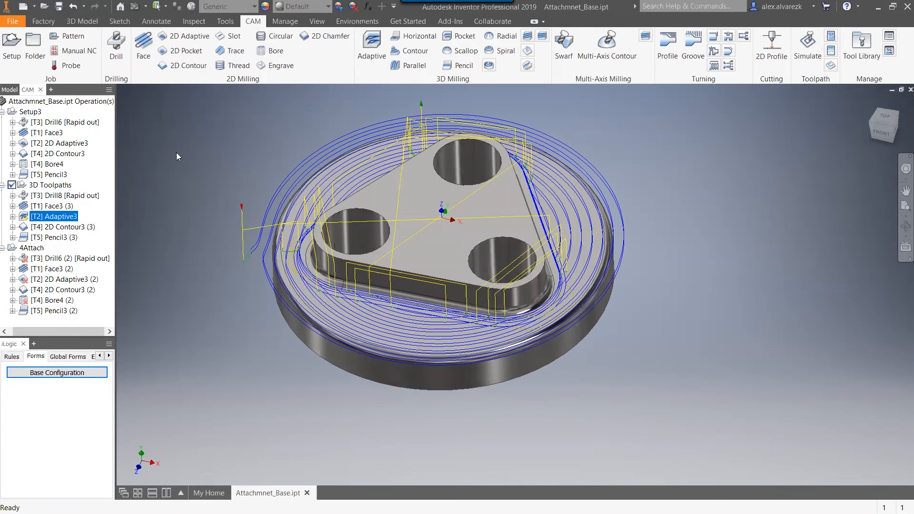
Start a 3D Contour operation in the 3D Toolpaths setup with tool #4, the 1/2" flat mill.
click(234, 103)
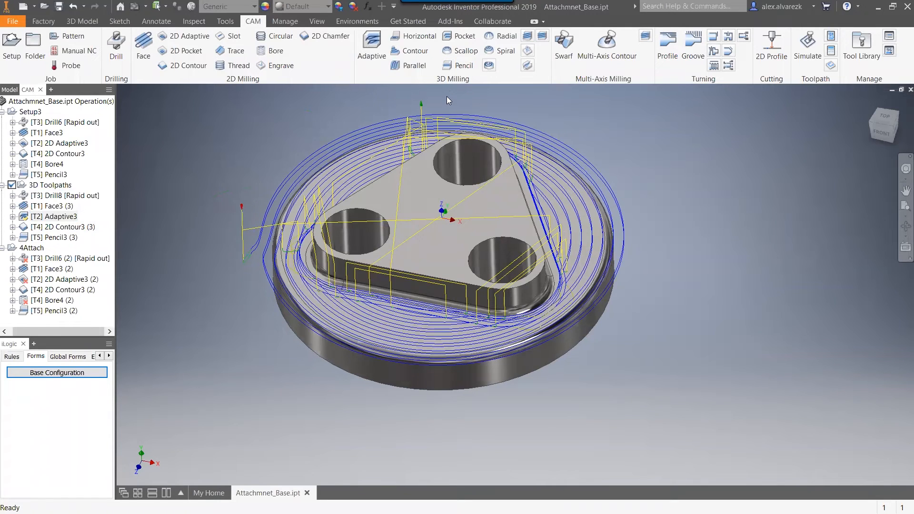
click(411, 52)
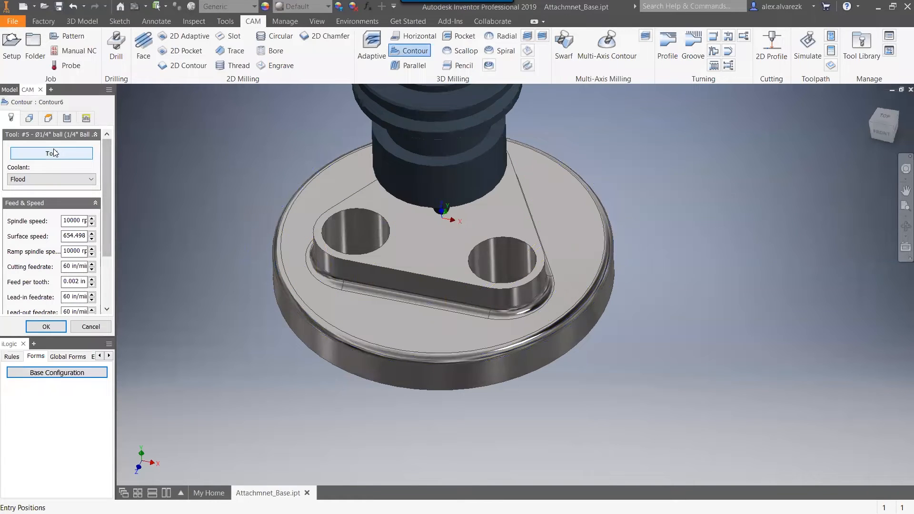
click(54, 153)
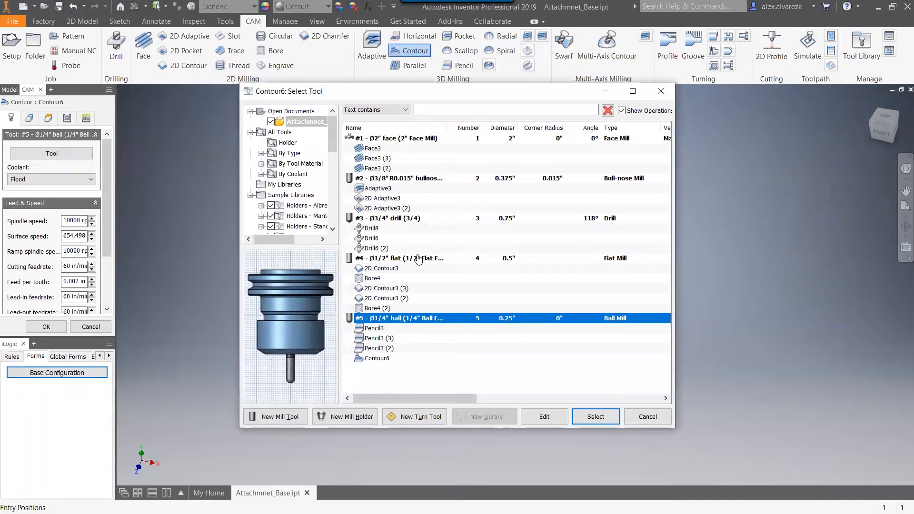
click(418, 259)
click(585, 419)
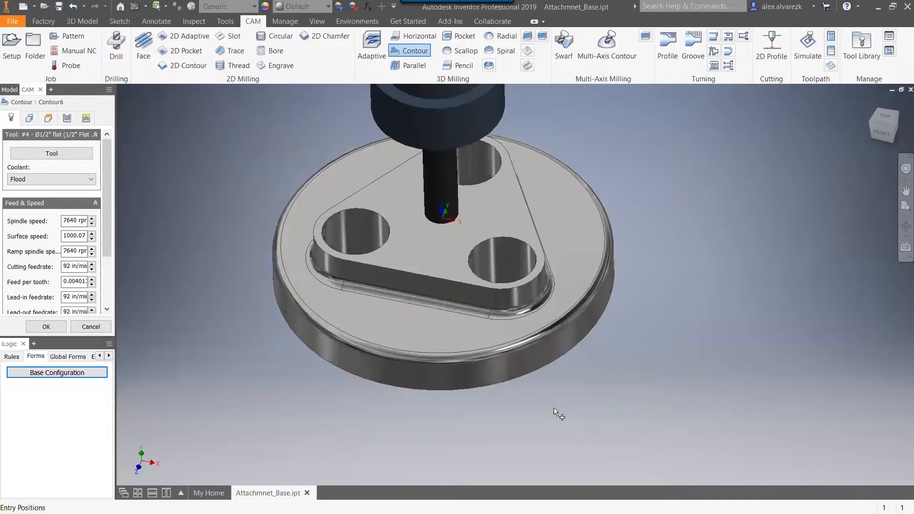
Turn on Rest Machining for the 3D contour operation, with previous operations as the rest material source.
click(30, 121)
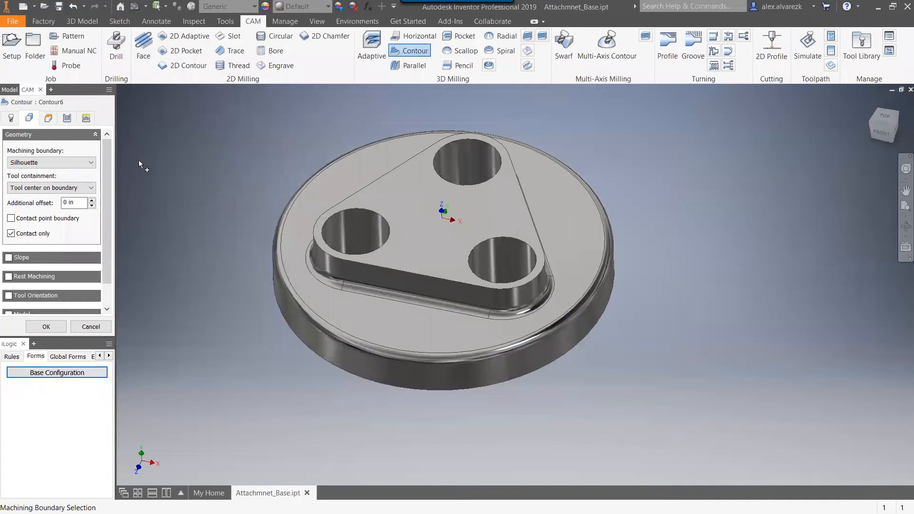
click(9, 276)
drag(108, 219, 109, 255)
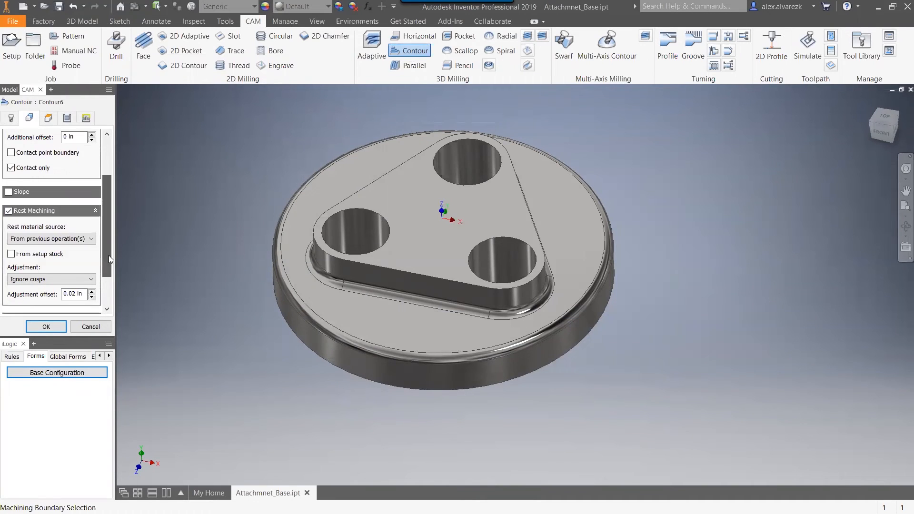
click(340, 273)
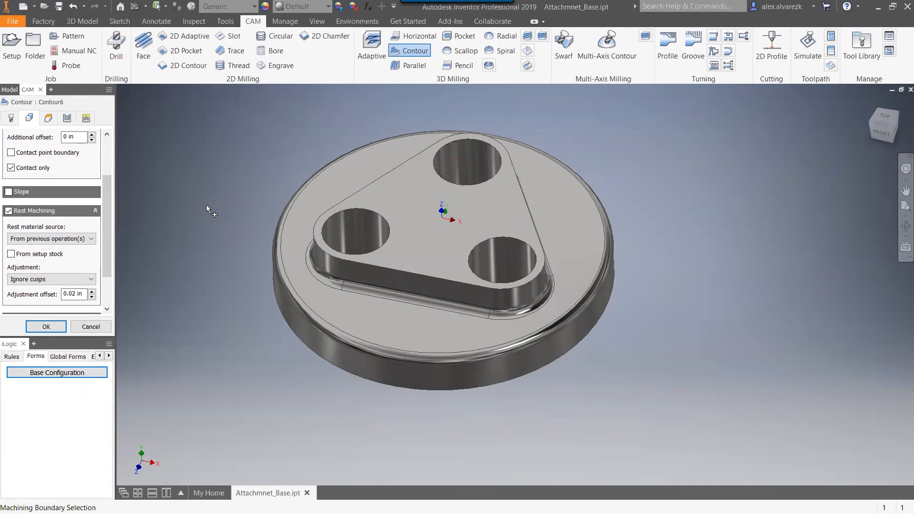
scroll(107, 181, up, 2)
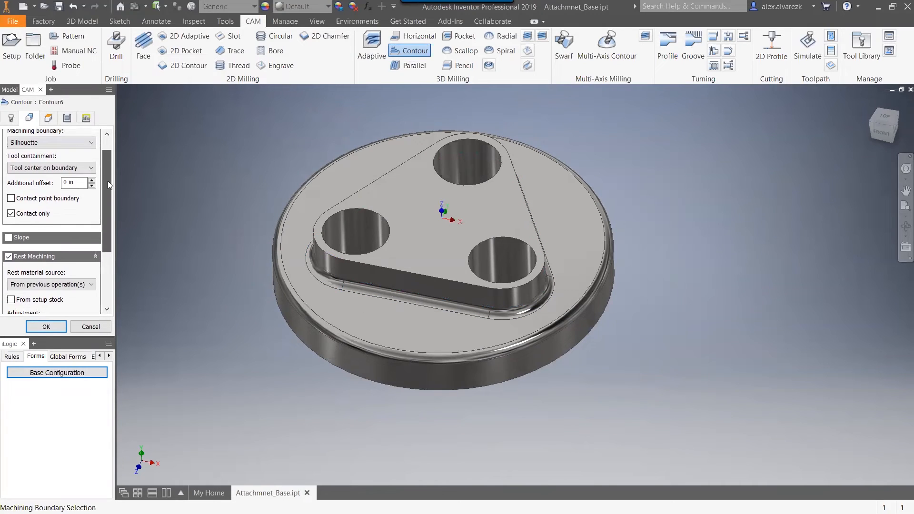
Limit the 3D contour to a selected machining boundary, the circular edge around the base's top face, and generate the toolpath.
click(61, 143)
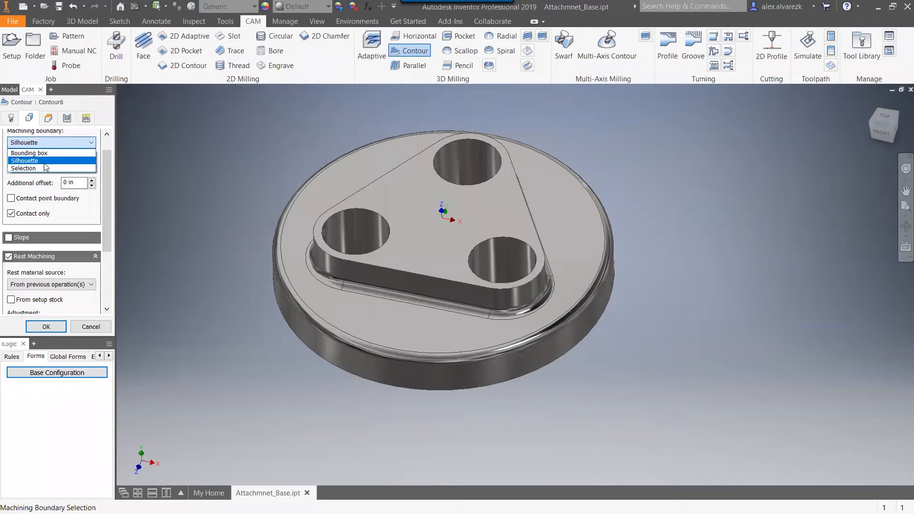
click(24, 169)
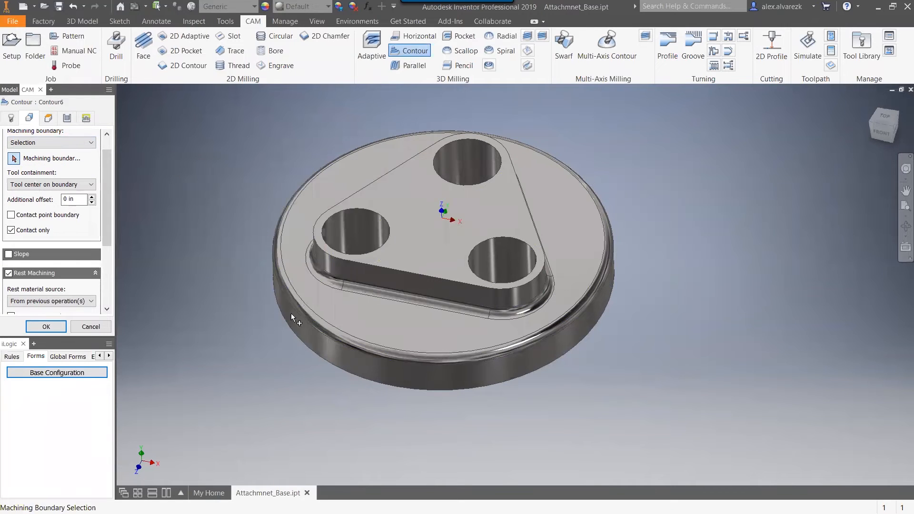
click(297, 294)
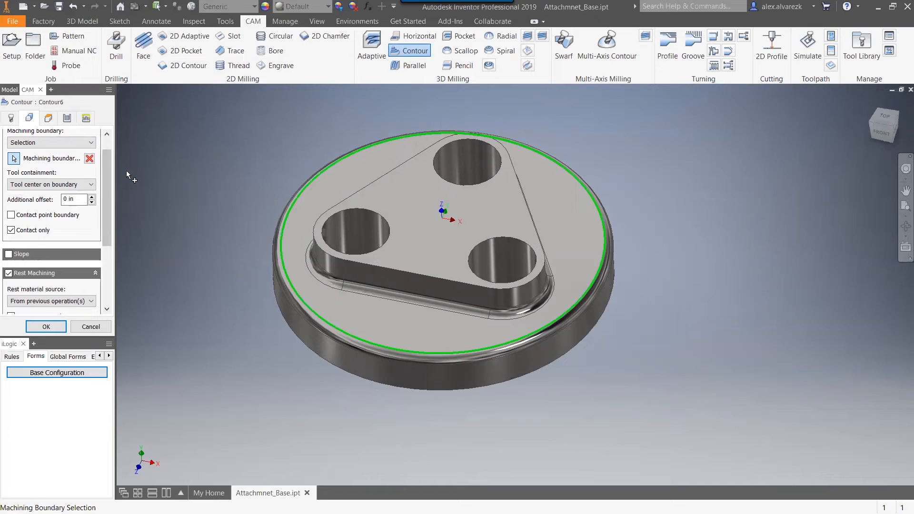
scroll(108, 158, up, 1)
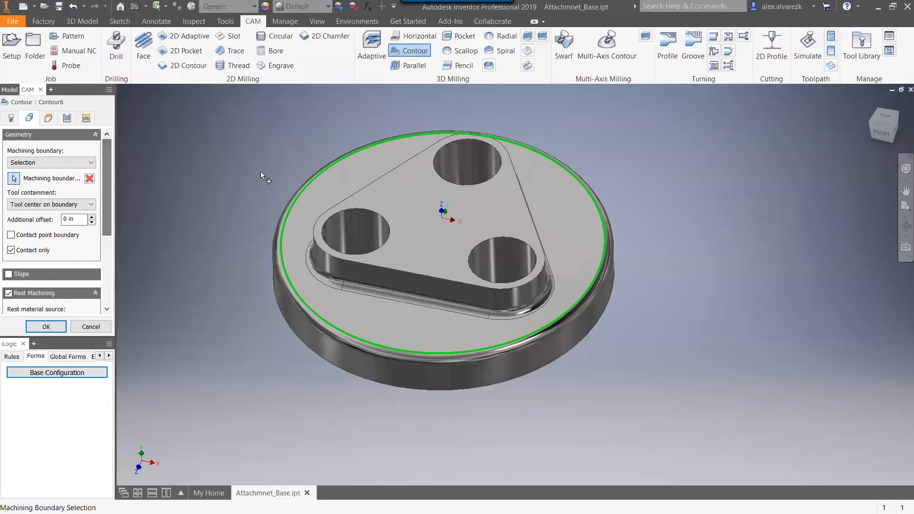
click(44, 326)
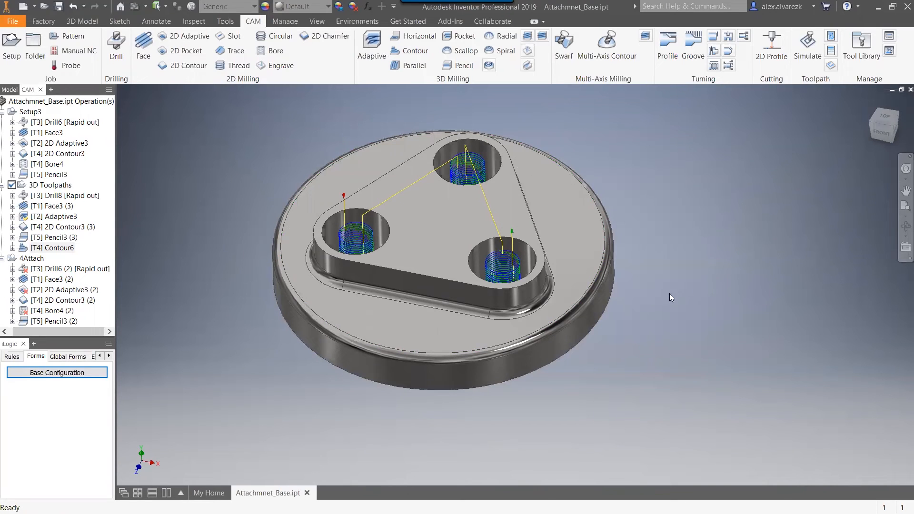
Set Contour6's maximum stepdown to 0.75 in and regenerate the toolpath in the three holes.
right_click(52, 249)
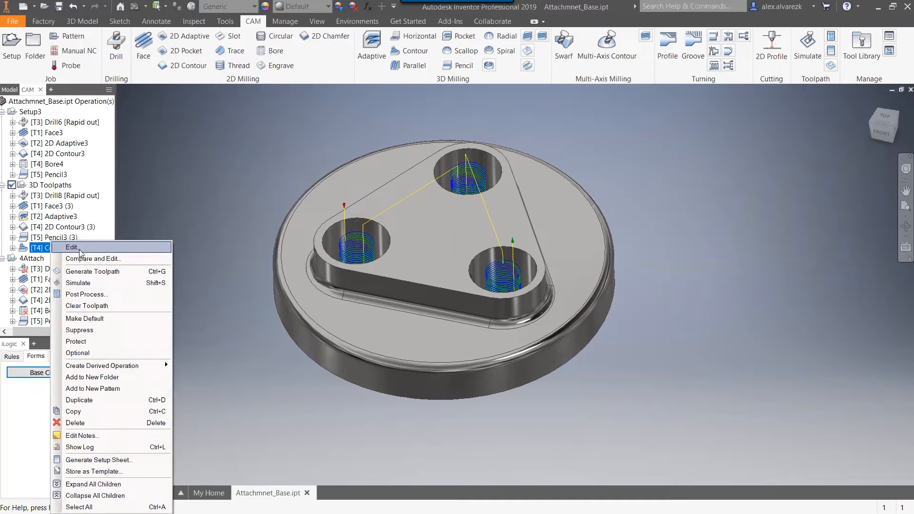
click(79, 248)
mouse_move(245, 211)
shift+middle_down()
mouse_move(245, 223)
mouse_move(247, 212)
shift+middle_up()
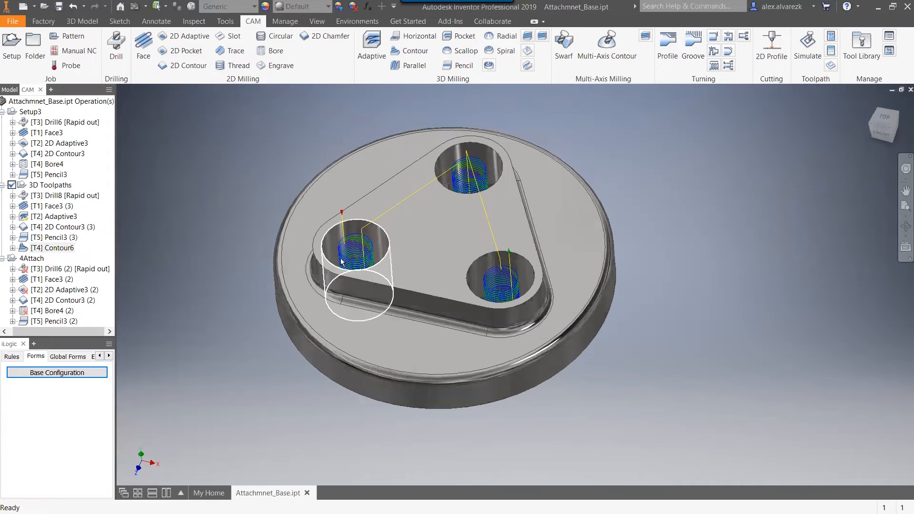
scroll(359, 227, up, 4)
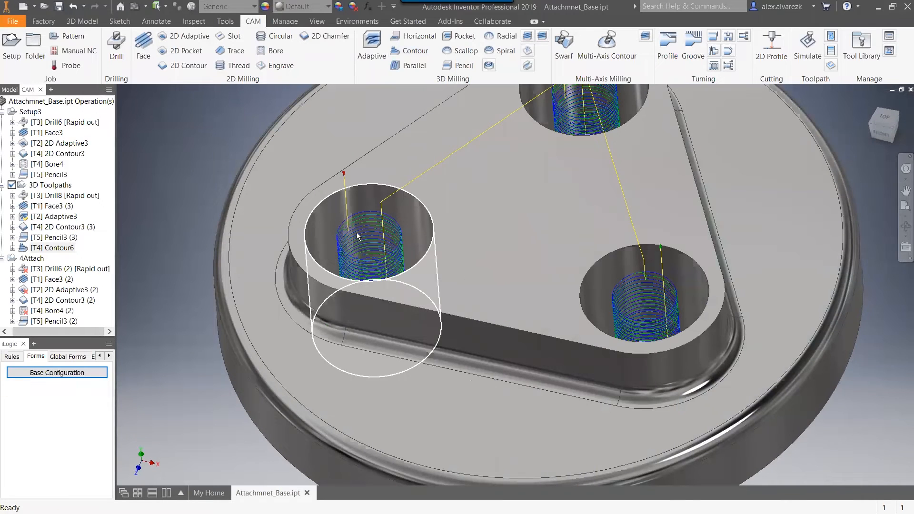
right_click(63, 247)
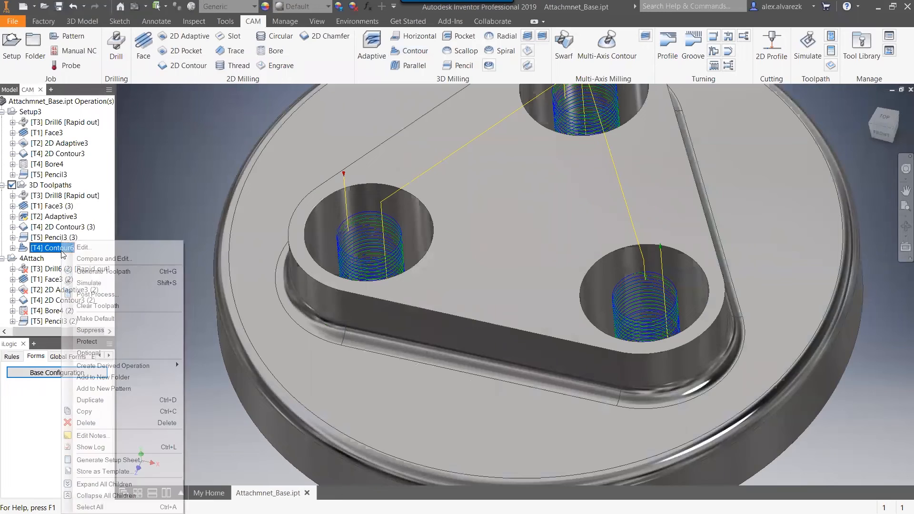
click(75, 248)
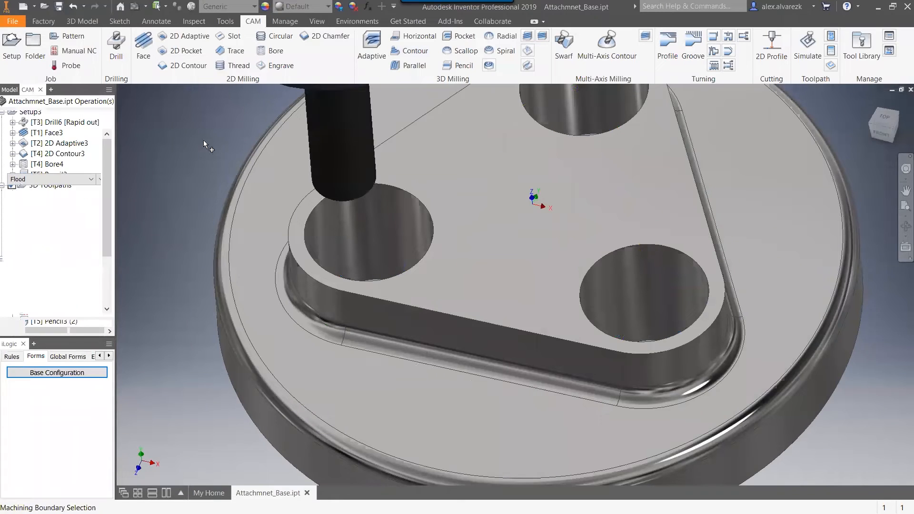
click(67, 118)
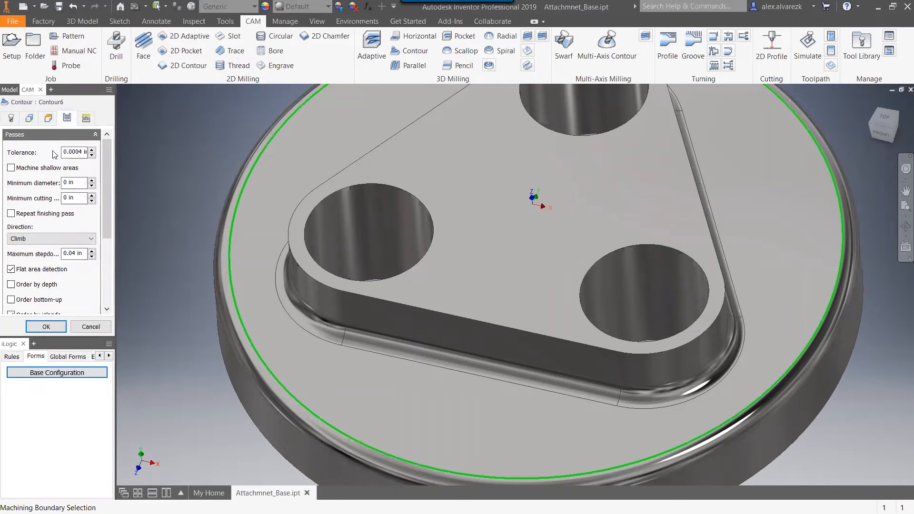
double_click(71, 254)
text(.75)
key(Return)
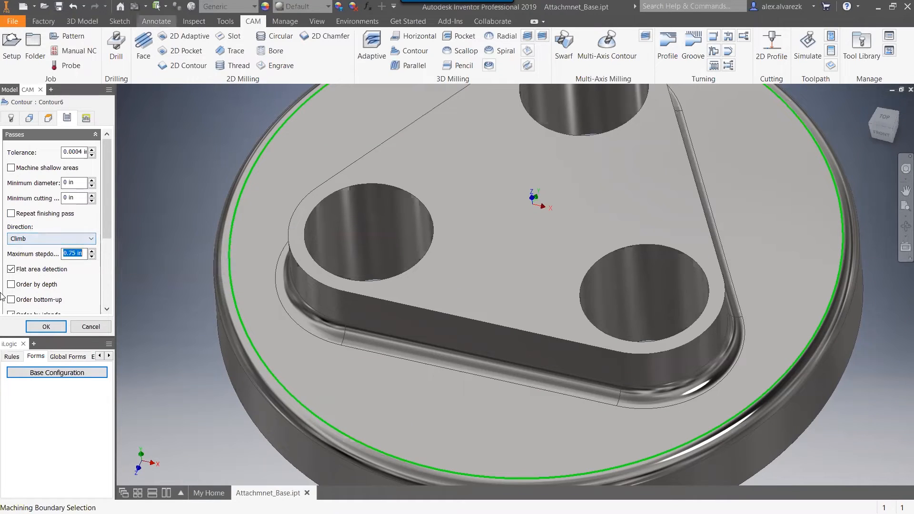
click(47, 326)
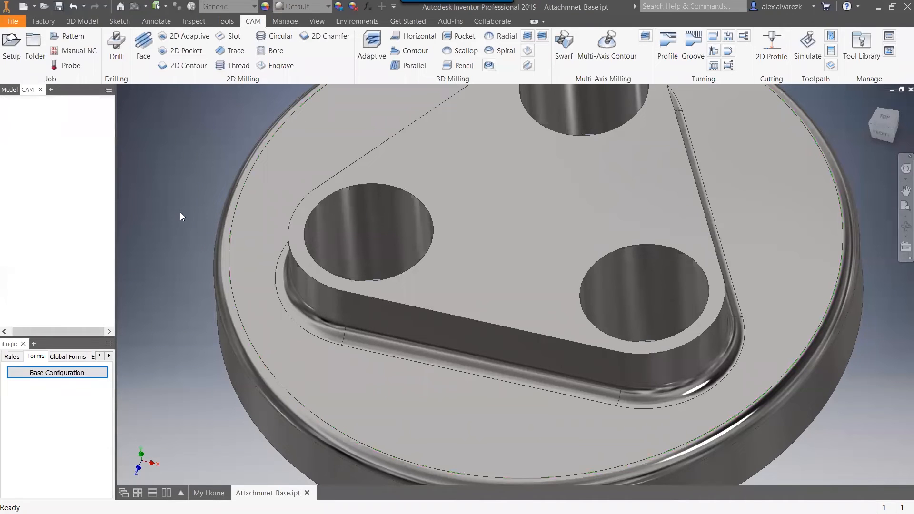
Change Contour6's maximum stepdown to 0.7 in and regenerate its toolpath.
scroll(188, 204, up, 3)
middle_drag(195, 244, 197, 254)
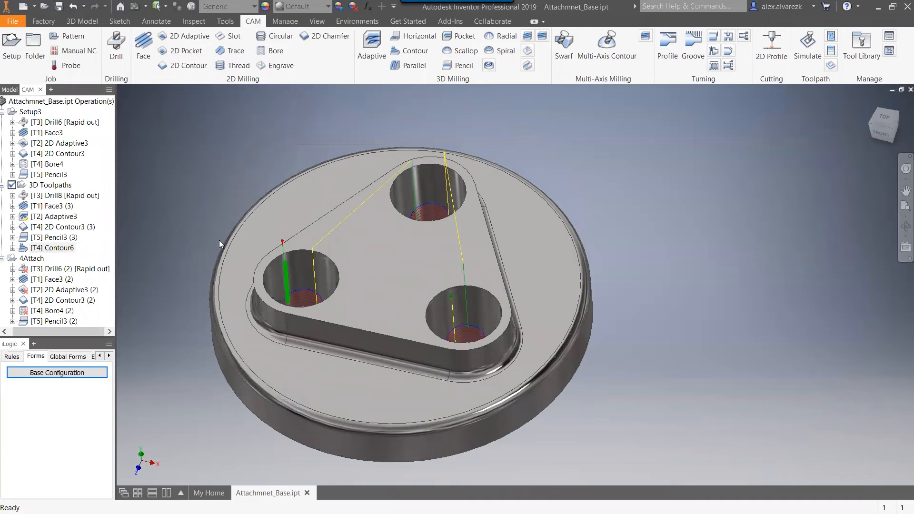
right_click(63, 248)
click(83, 247)
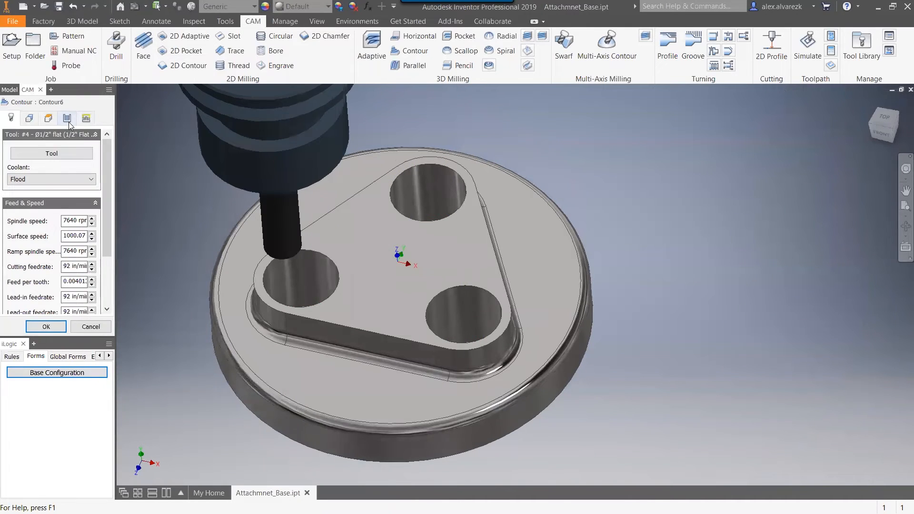
click(68, 119)
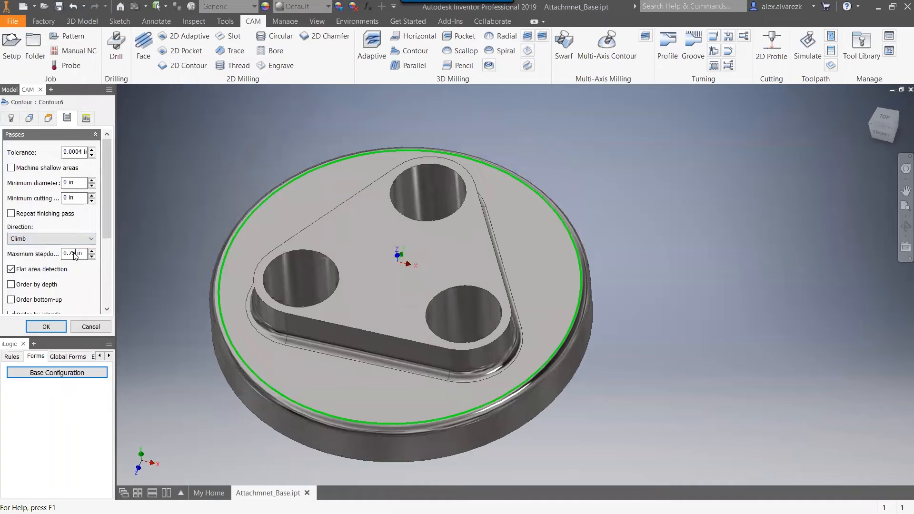
click(76, 254)
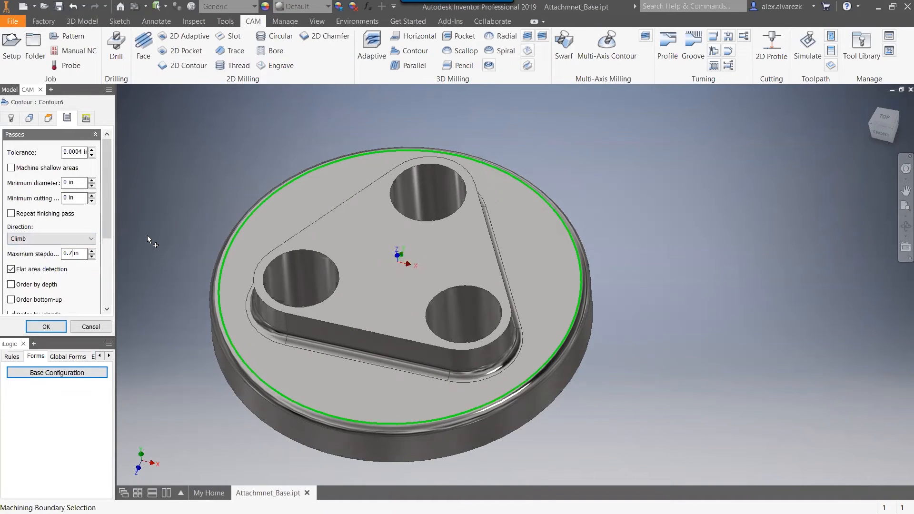
key(BackSpace)
key(BackSpace)
key(Return)
click(53, 327)
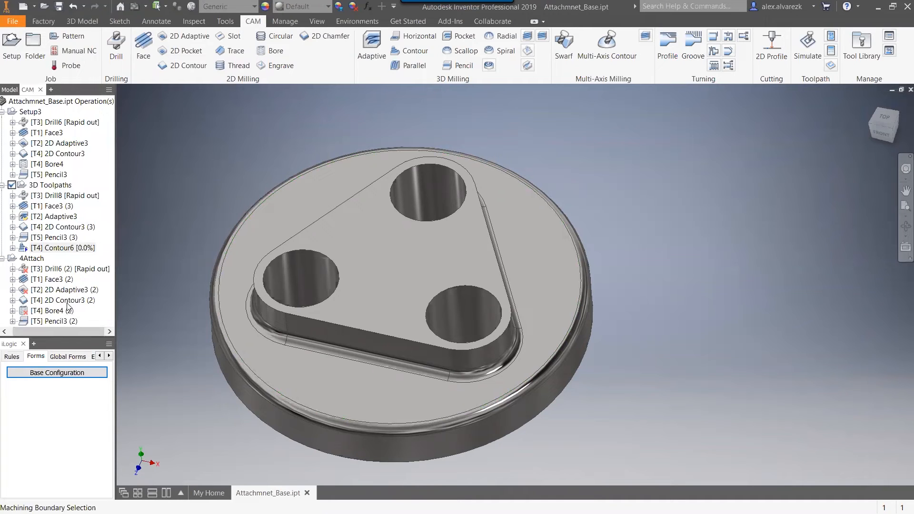
Examine the Contour6 toolpath in the holes, then review the drill, face and adaptive toolpaths of the 3D Toolpaths setup.
shift+middle_drag(209, 183, 220, 211)
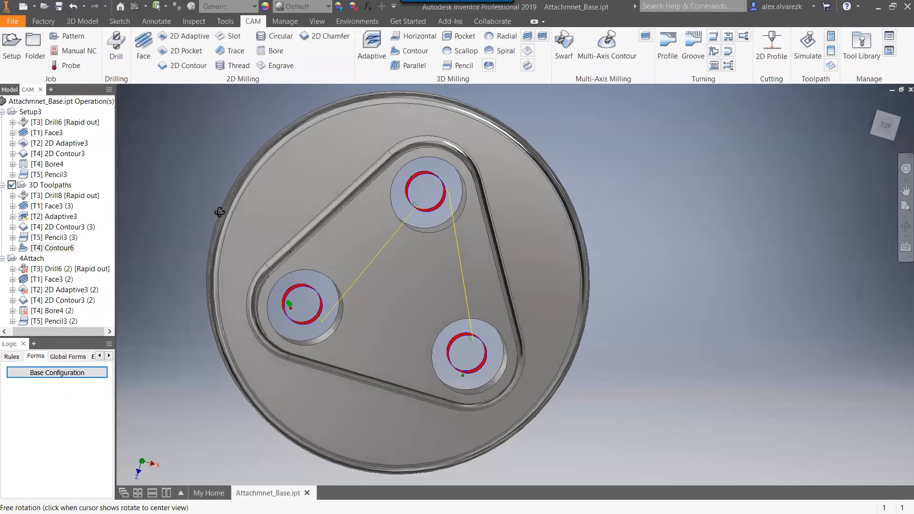
click(60, 194)
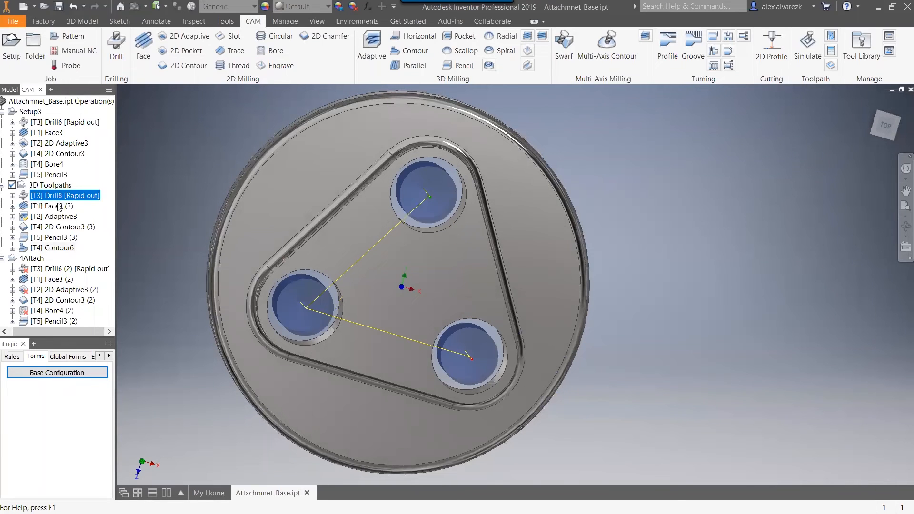
click(60, 205)
shift+middle_drag(168, 149, 148, 141)
click(75, 197)
click(64, 207)
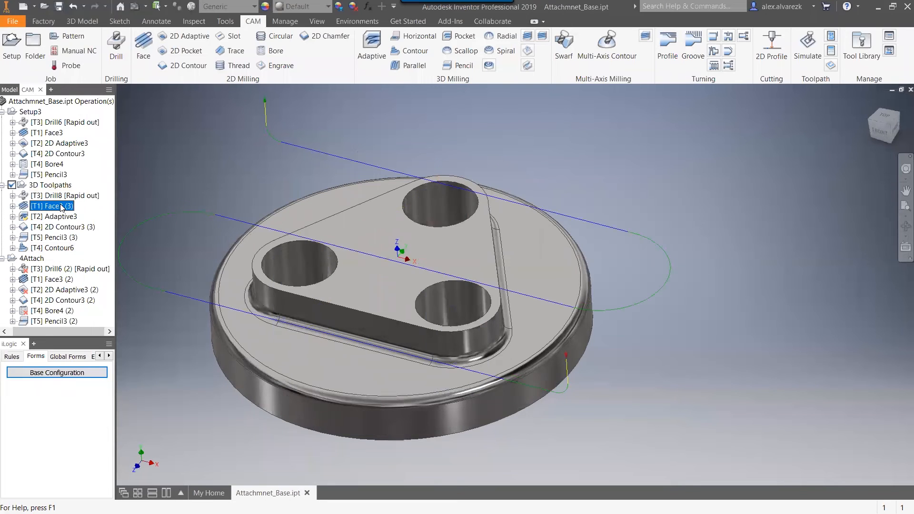
click(61, 216)
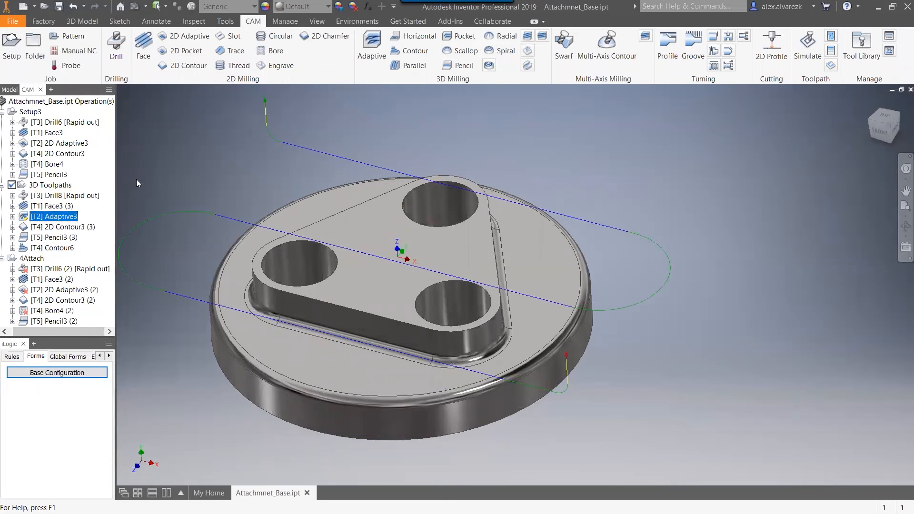
Reorder the 3D Toolpaths setup so Pencil3 (3) directly follows Adaptive3 and 2D Contour3 (3) comes after Contour6.
click(53, 237)
drag(52, 240, 65, 222)
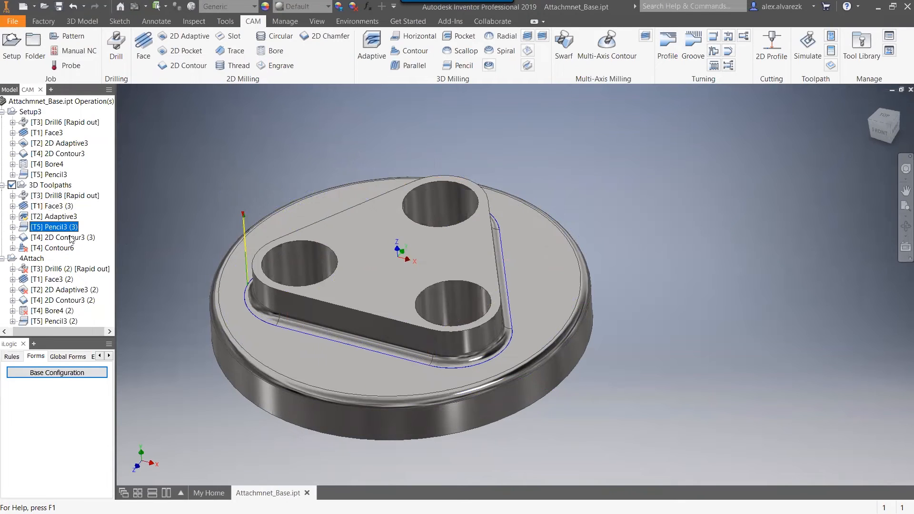
click(55, 239)
mouse_move(53, 240)
mouse_down()
mouse_move(70, 245)
mouse_move(68, 231)
mouse_move(73, 247)
mouse_move(56, 253)
mouse_up()
mouse_move(228, 189)
shift+middle_down()
mouse_move(226, 208)
mouse_move(217, 190)
shift+middle_up()
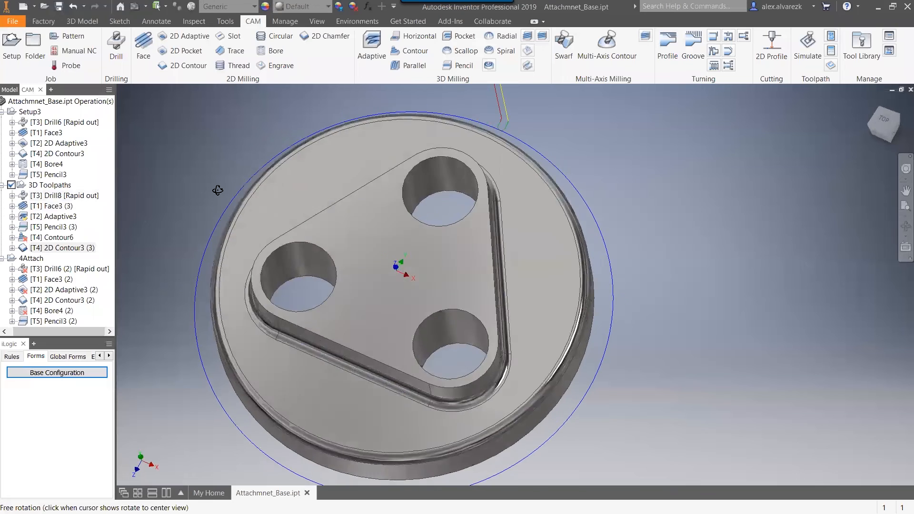
Check the retraction and lead-in settings of Contour6 and regenerate its toolpath.
click(67, 238)
right_click(67, 240)
click(79, 246)
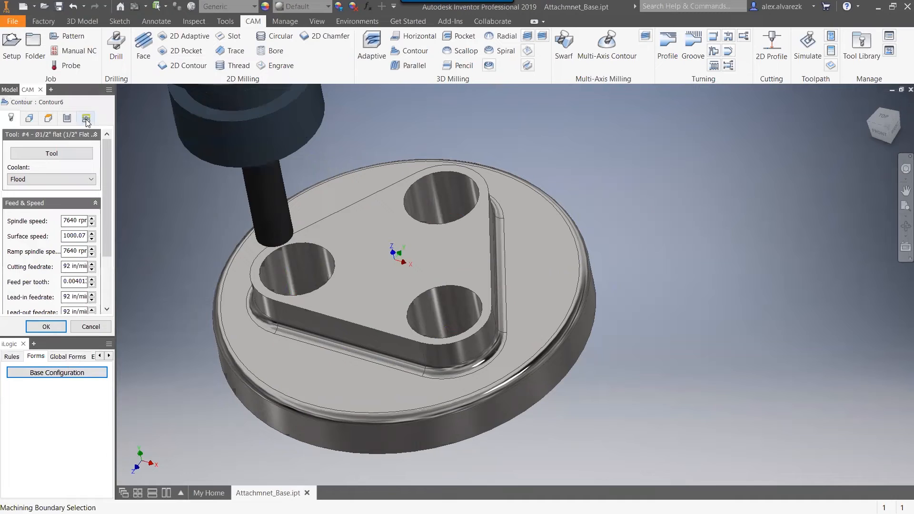
click(86, 117)
mouse_move(106, 186)
mouse_down()
mouse_move(108, 234)
mouse_move(103, 184)
mouse_up()
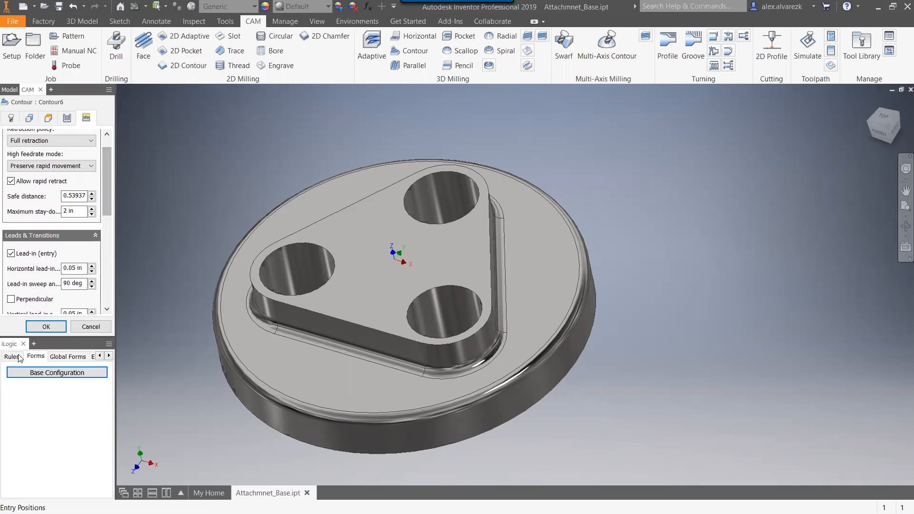
click(32, 327)
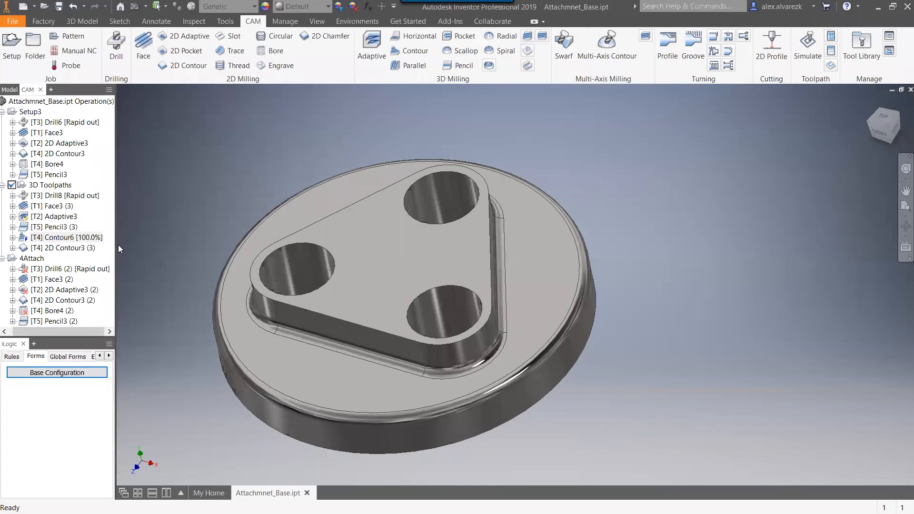
Simulate the whole 3D Toolpaths setup with stock shown, advancing through its operations from drilling to the outer contour.
shift+middle_drag(248, 220, 257, 191)
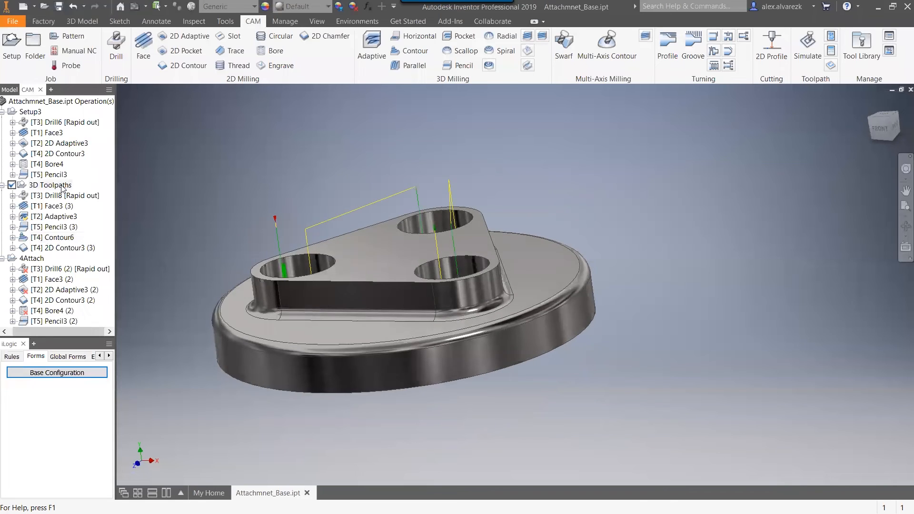
click(62, 186)
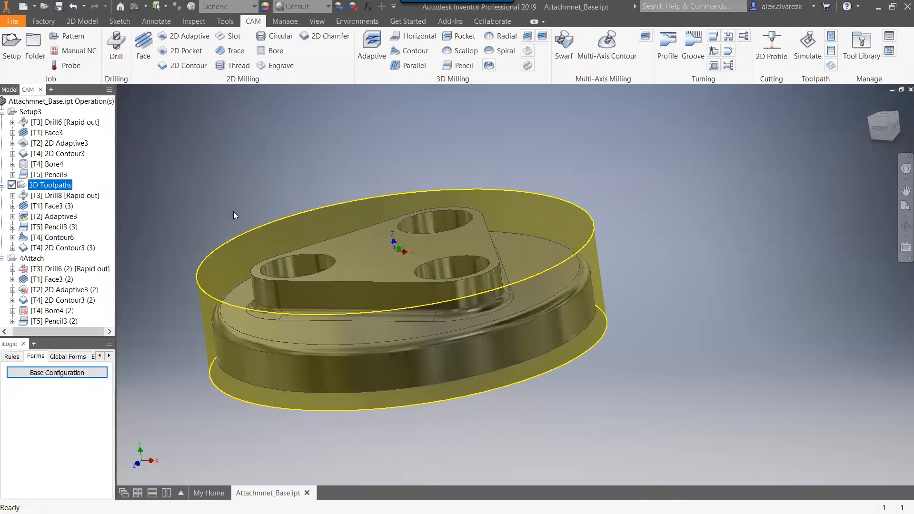
click(807, 47)
click(513, 448)
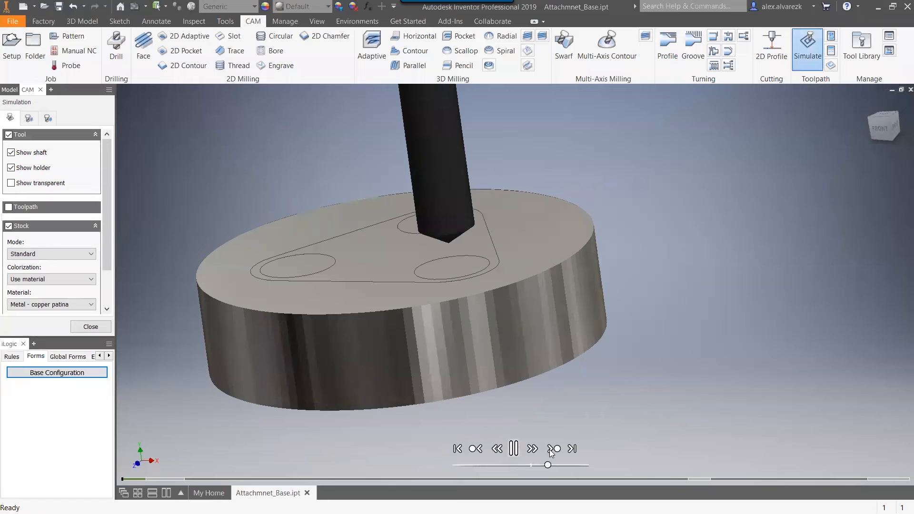
shift+middle_drag(644, 358, 655, 374)
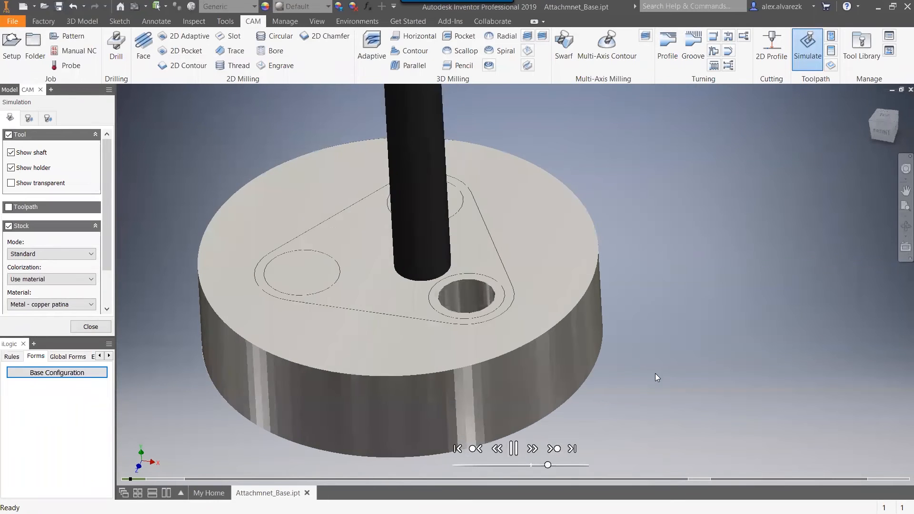
click(556, 450)
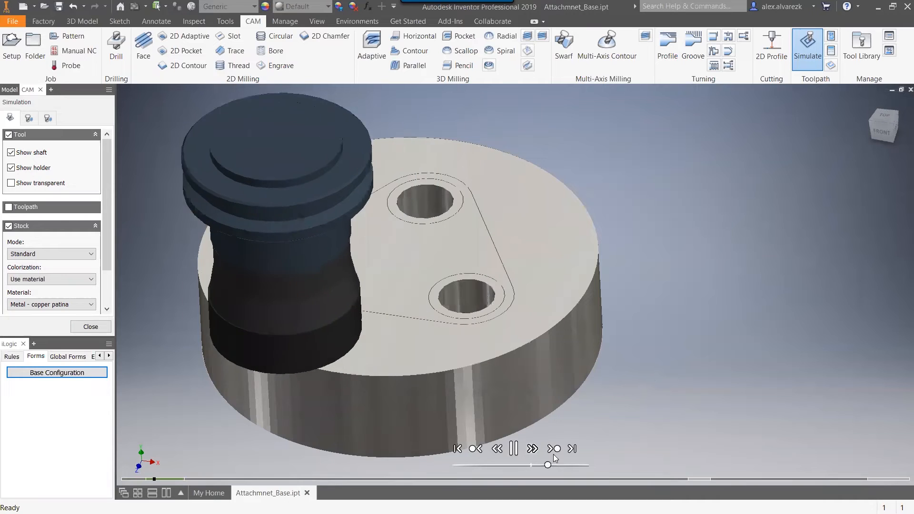
click(556, 450)
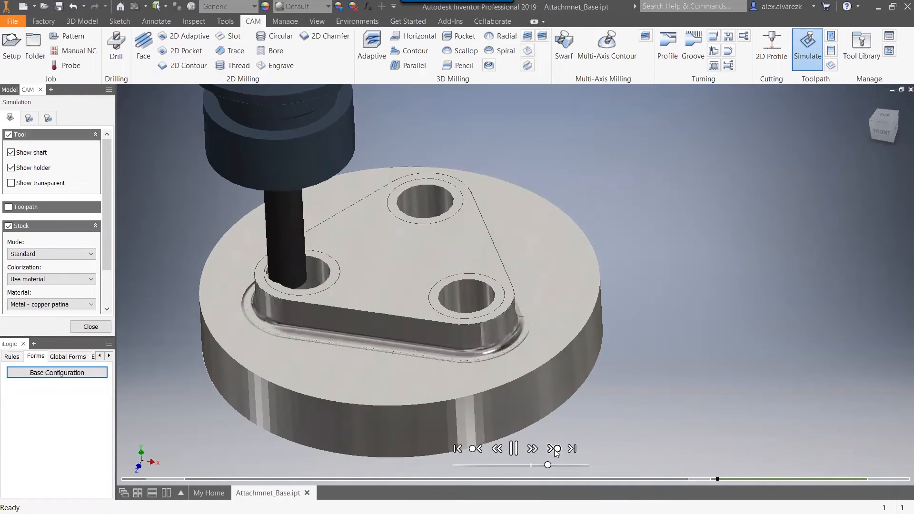
click(555, 450)
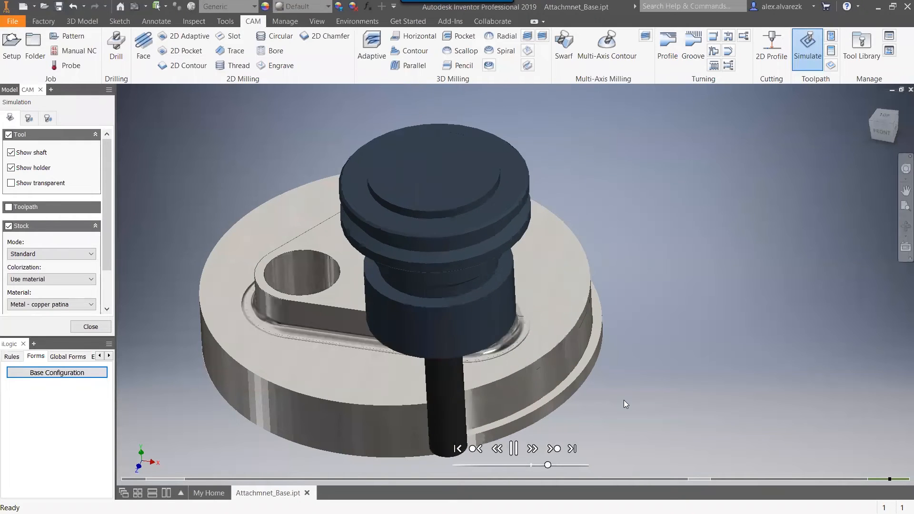
key(Escape)
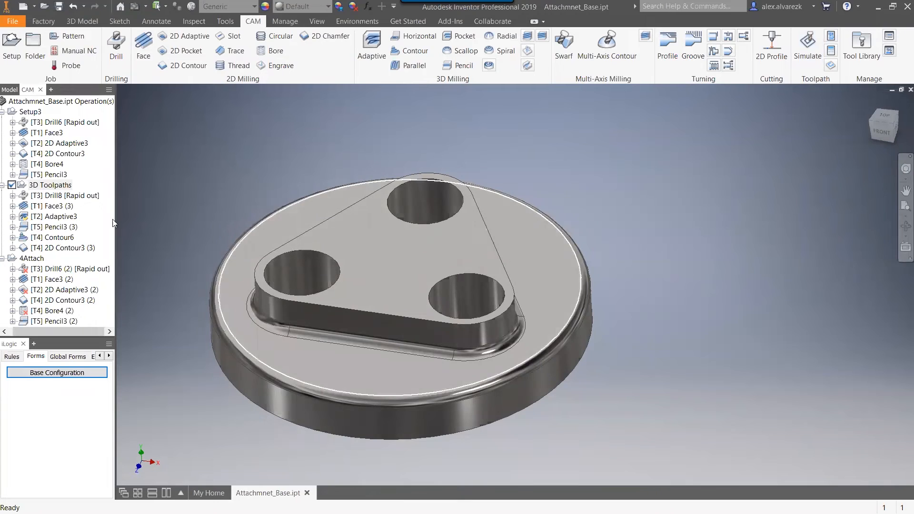
Create a derived 3D Horizontal milling operation from Adaptive3 in the 3D Toolpaths setup.
click(60, 217)
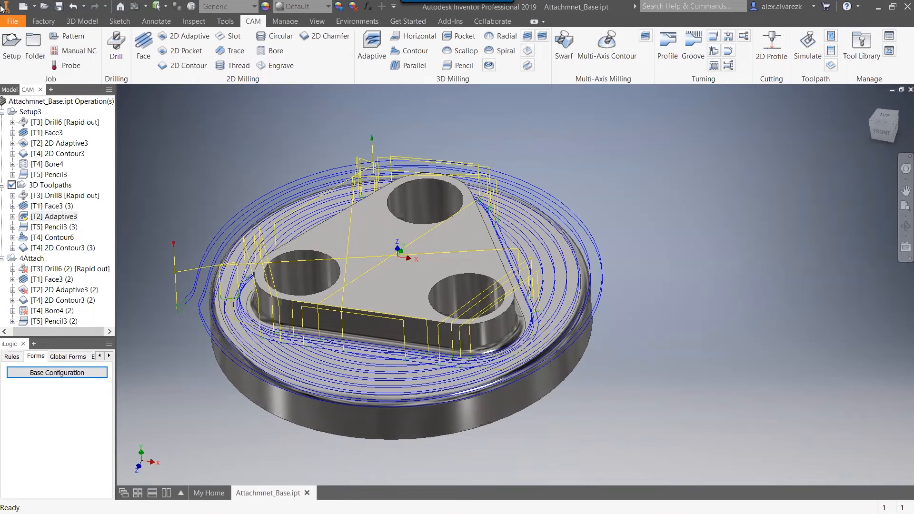
right_click(42, 208)
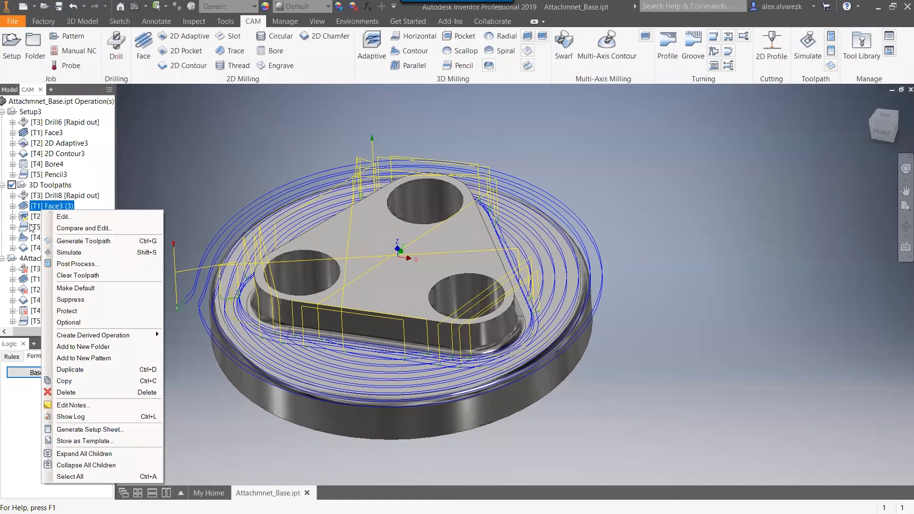
click(34, 216)
right_click(34, 216)
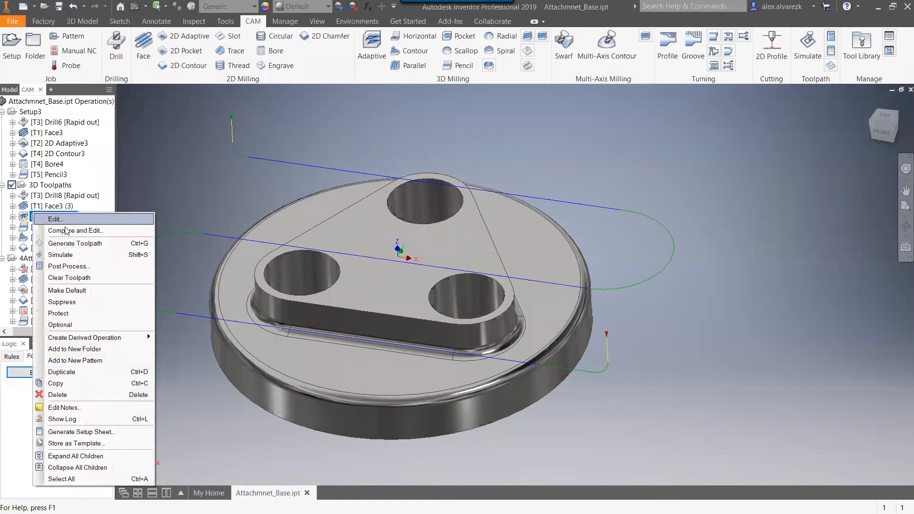
mouse_move(122, 338)
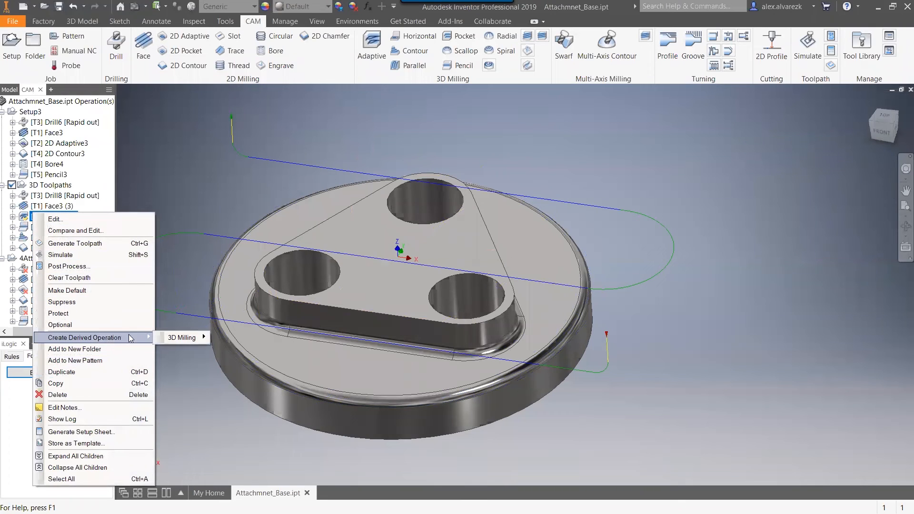
mouse_move(195, 339)
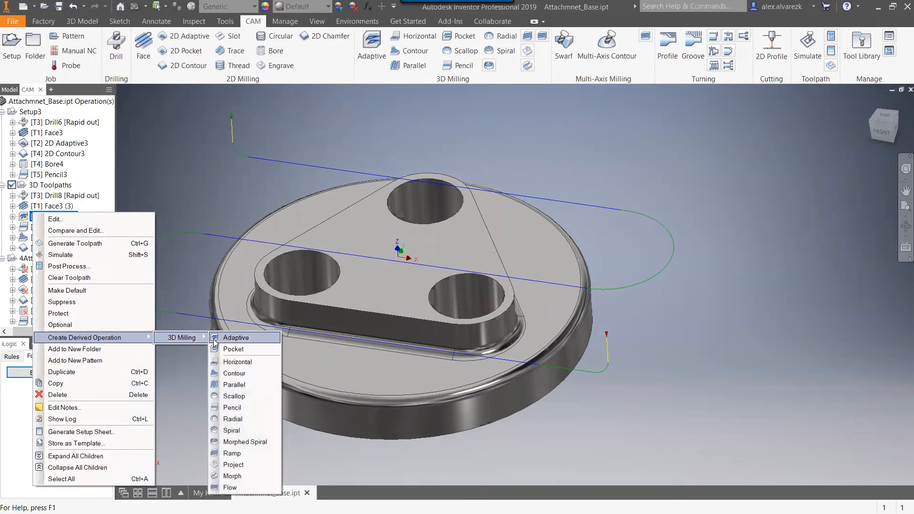
click(235, 363)
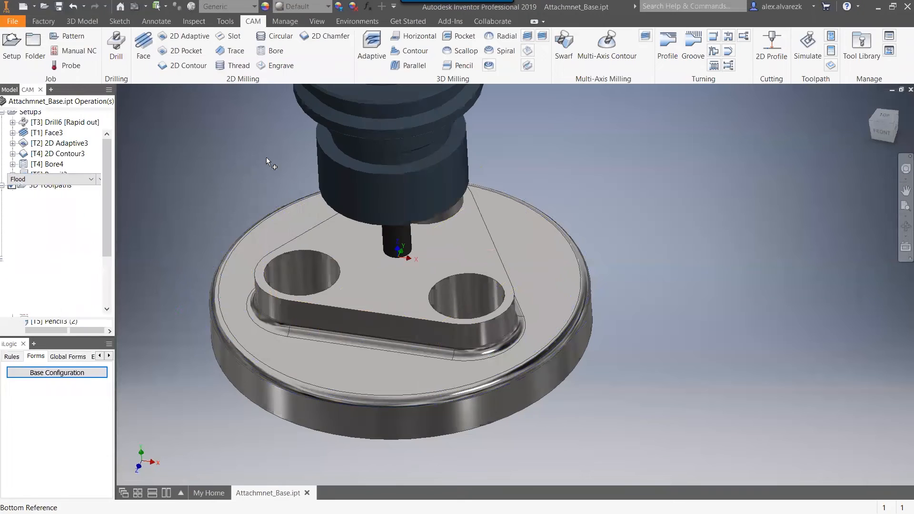
Set the horizontal operation's top height offset to -0.1 in from the model top, generate it, and place it directly after Adaptive3.
click(48, 118)
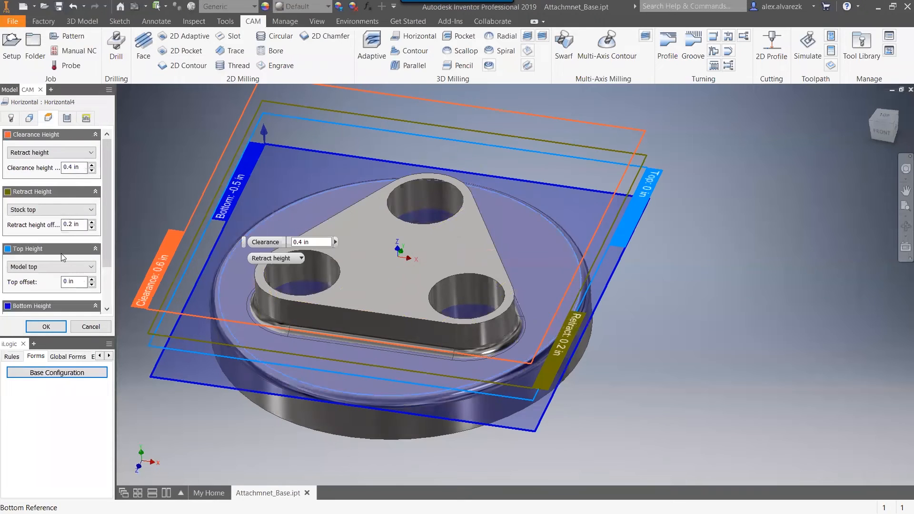
scroll(107, 229, down, 1)
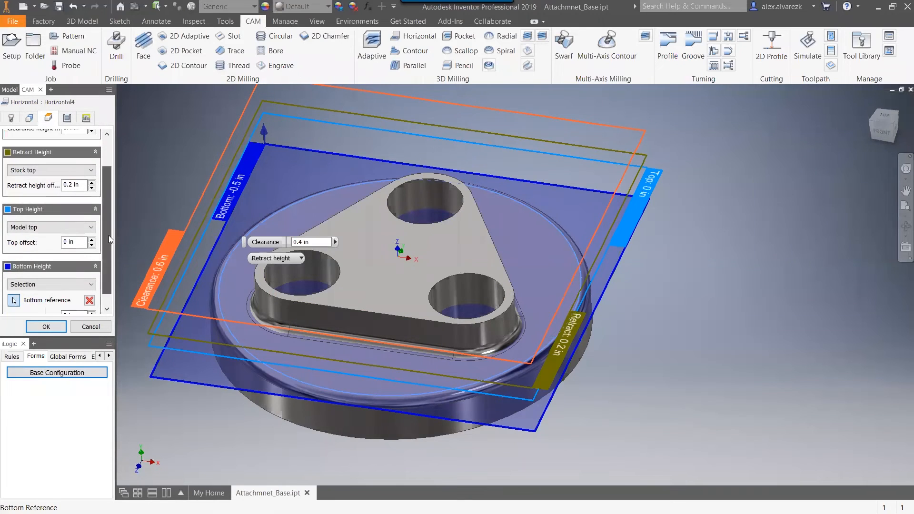
click(74, 240)
text(-.1)
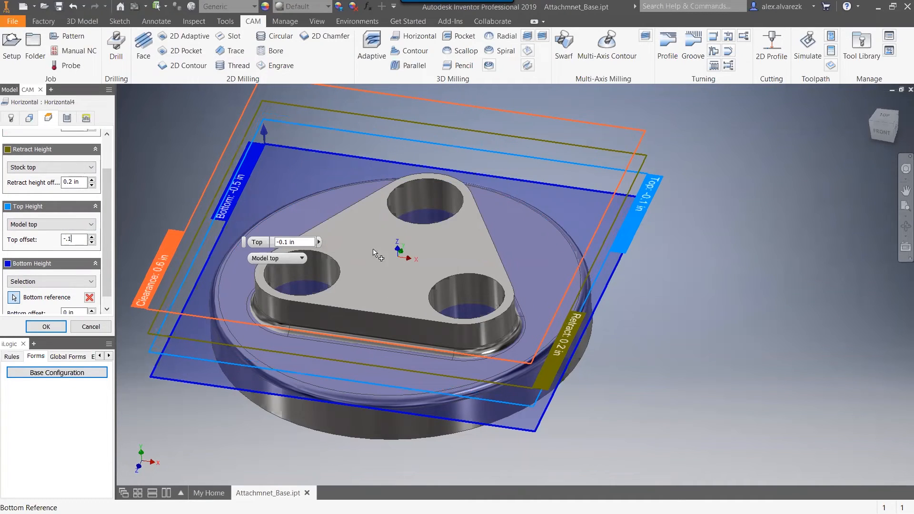
shift+middle_drag(749, 311, 752, 291)
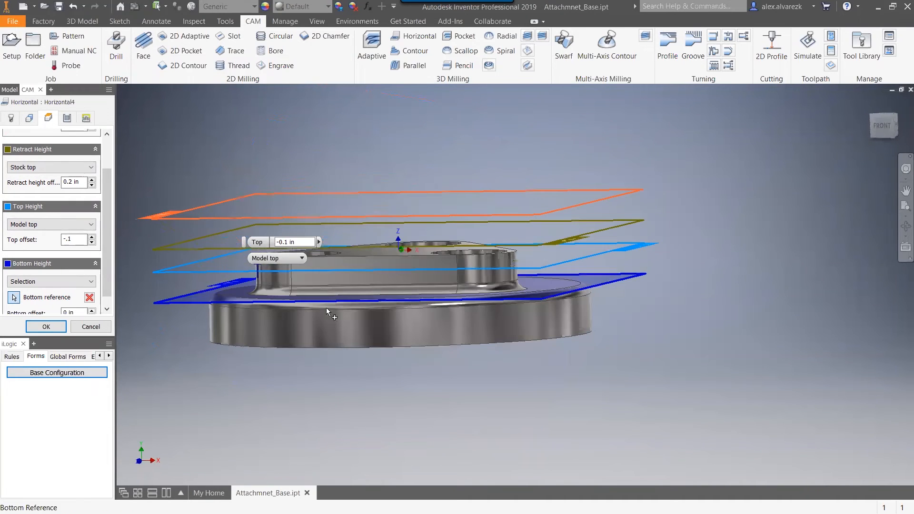
click(46, 327)
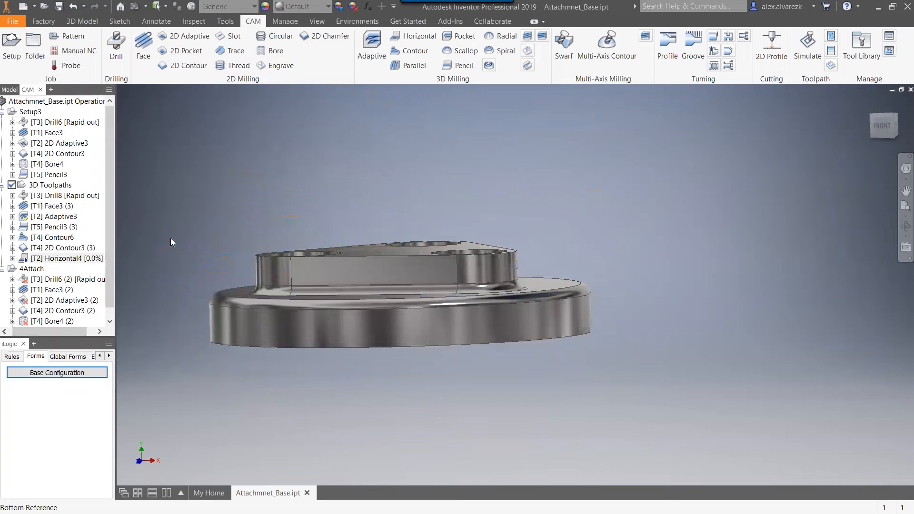
shift+middle_drag(233, 169, 294, 149)
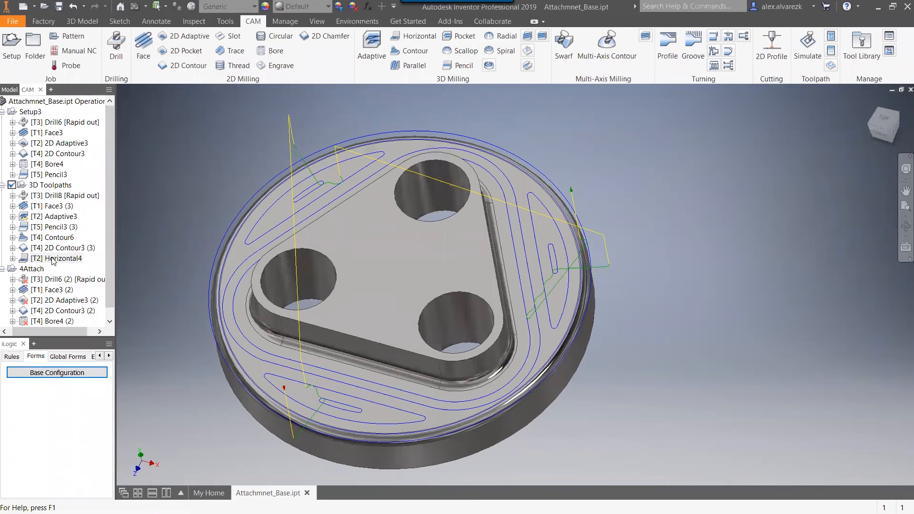
drag(47, 261, 67, 222)
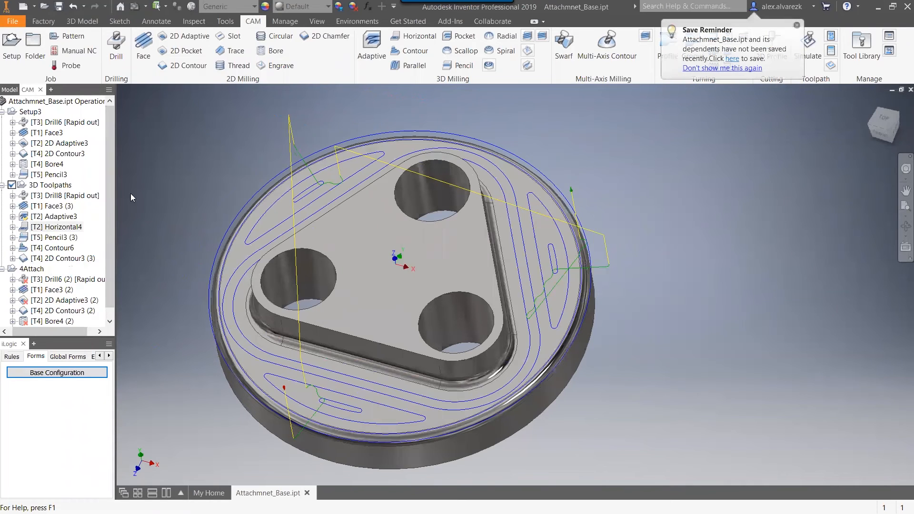
Review each toolpath of the 3D Toolpaths setup in order, from Drill8 through 2D Contour3 (3).
click(62, 195)
click(55, 205)
click(50, 218)
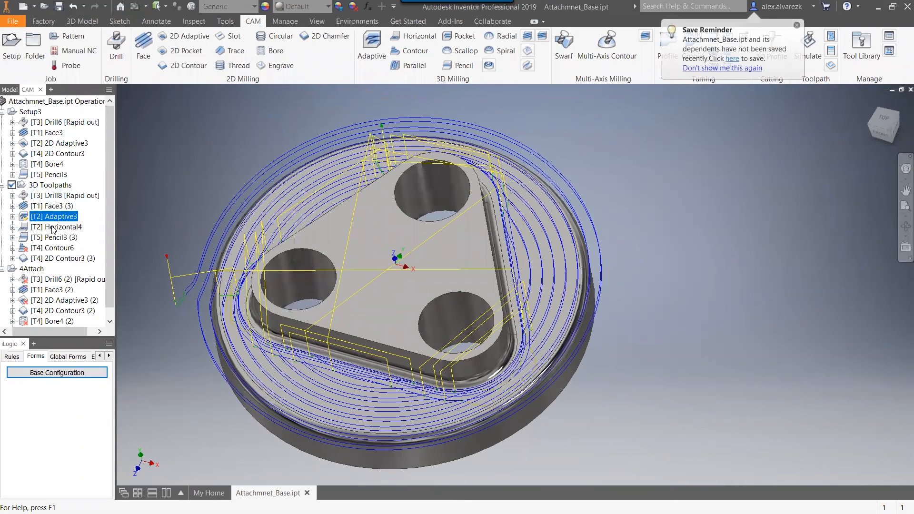
click(53, 226)
click(54, 237)
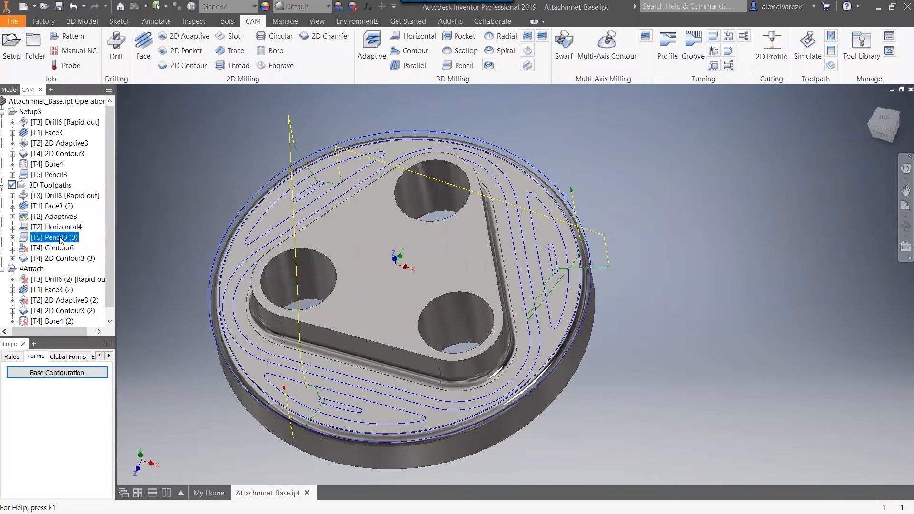
shift+middle_drag(213, 205, 204, 192)
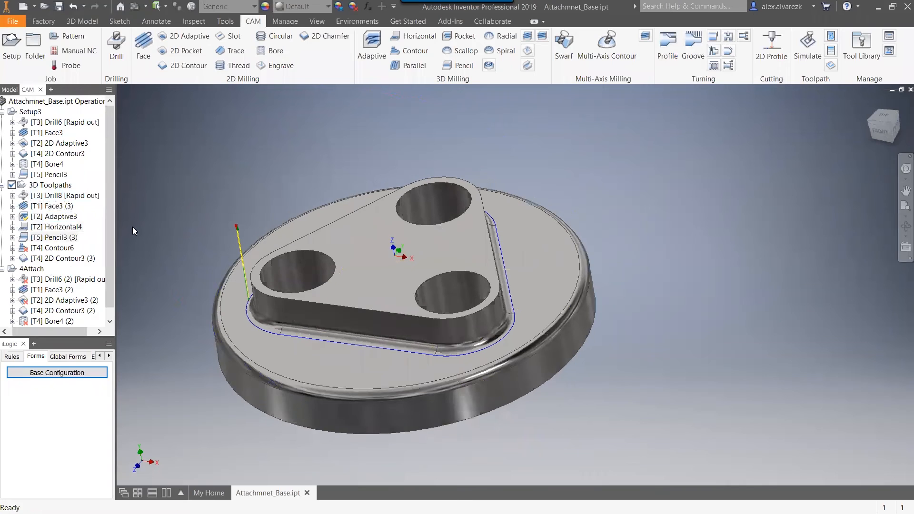
click(61, 248)
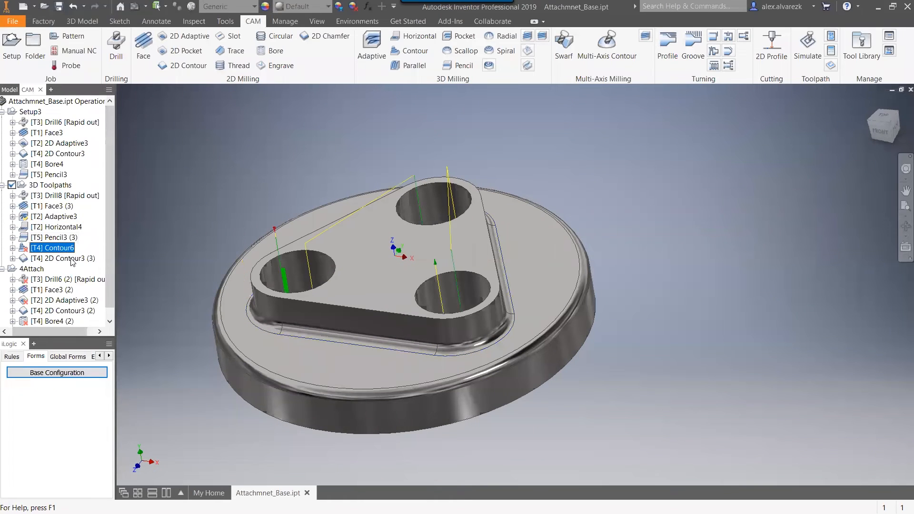
click(67, 259)
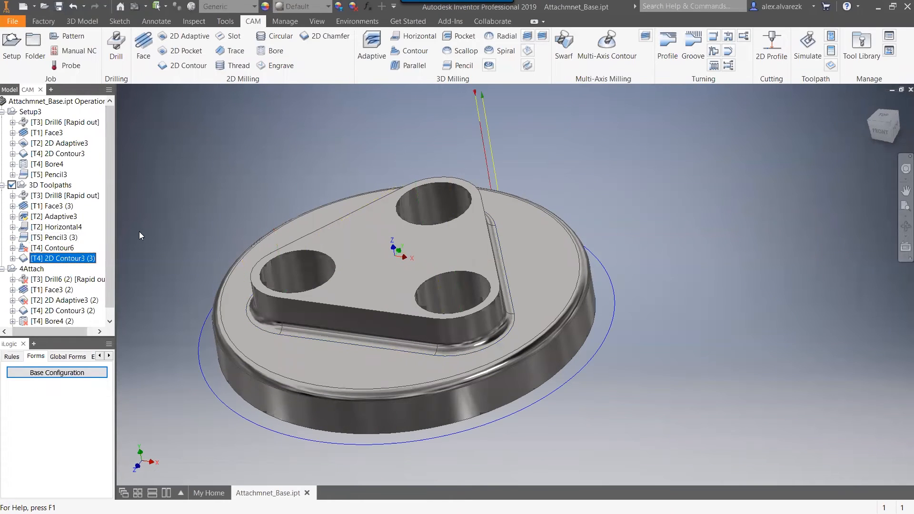
Edit the maximum stepdown of Contour6 in the 3D Toolpaths setup and regenerate its toolpath in the three holes.
click(65, 248)
right_click(65, 250)
click(178, 361)
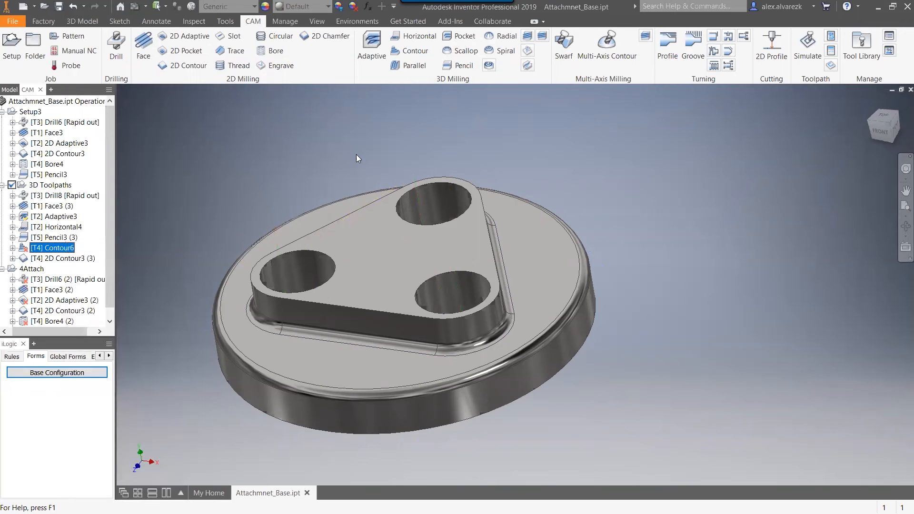
click(67, 117)
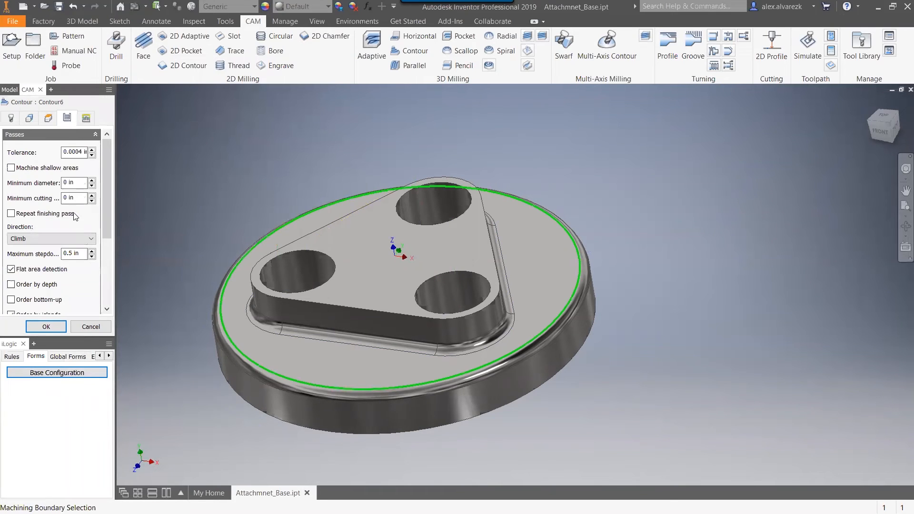
double_click(71, 253)
click(49, 326)
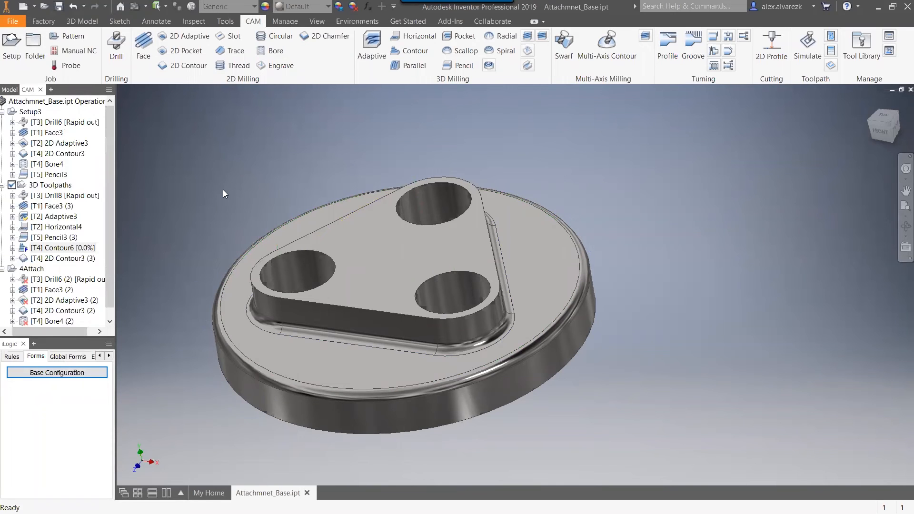
shift+middle_drag(222, 190, 243, 200)
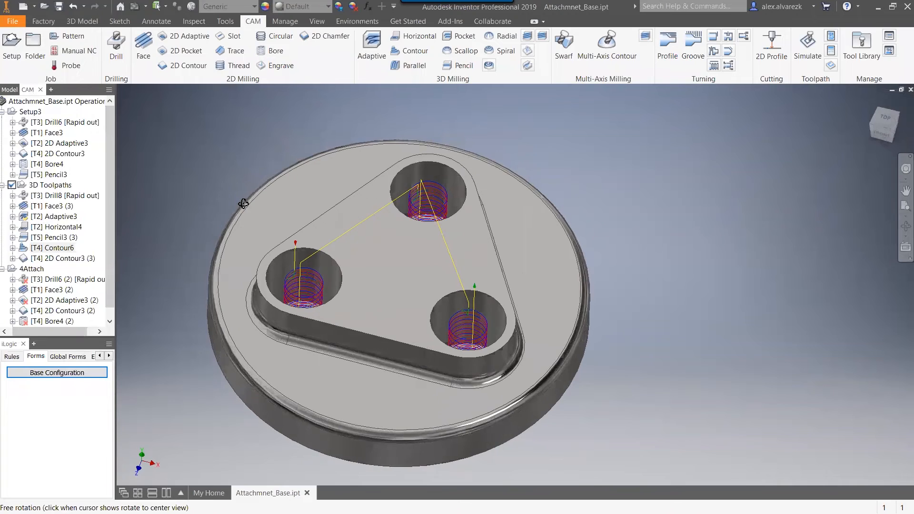
Open the Base Configuration form and enter 5.5 in for hubDia.
click(60, 186)
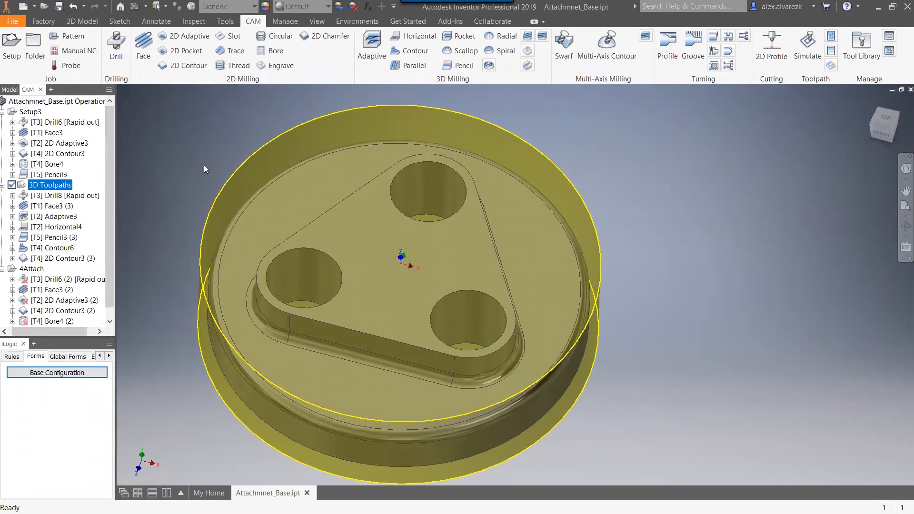
click(65, 373)
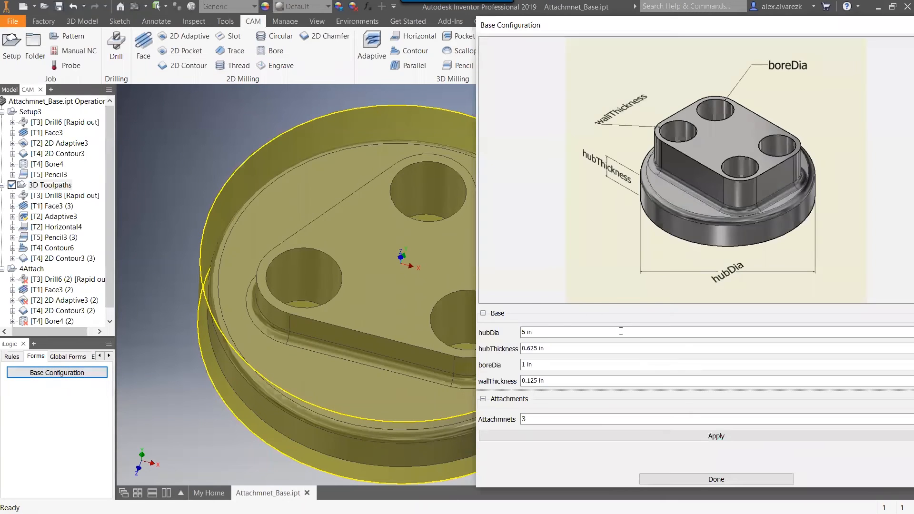
scroll(390, 360, up, 3)
drag(539, 335, 491, 328)
text(5.5)
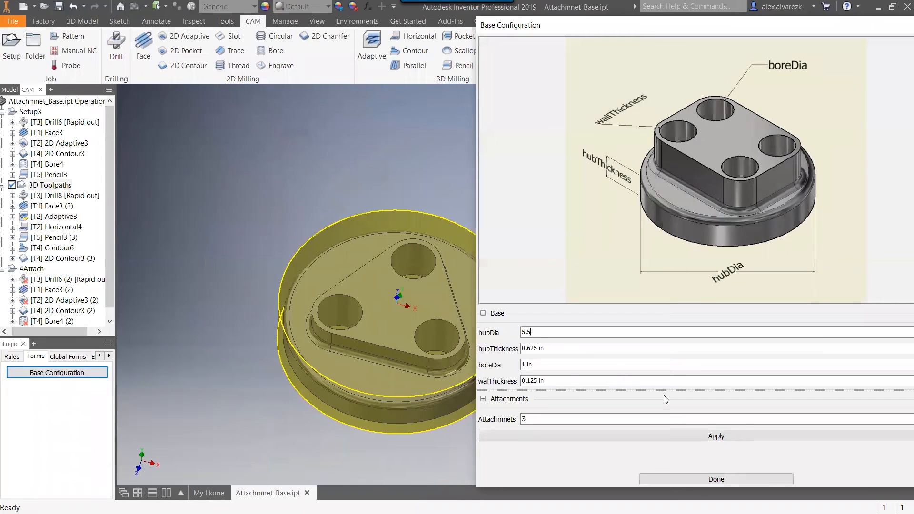
Set hubThickness to 0.75 in, boreDia to 1.25 in and wallThickness to 0.135 in, and apply the configuration to the part.
drag(544, 348, 471, 348)
text(.)
key(Tab)
text(1.)
key(Tab)
text(.1)
click(336, 186)
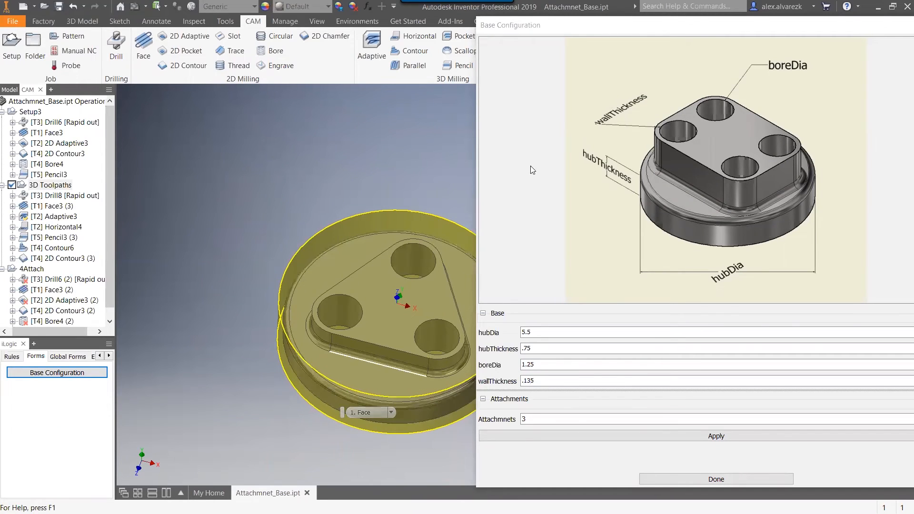
click(574, 437)
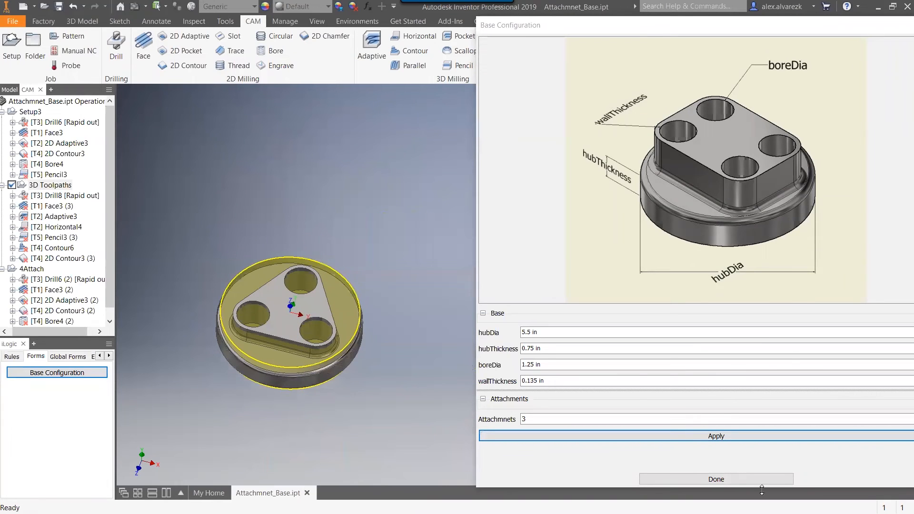
Close the Base Configuration form and regenerate all toolpaths of the 3D Toolpaths setup for the resized part.
click(745, 480)
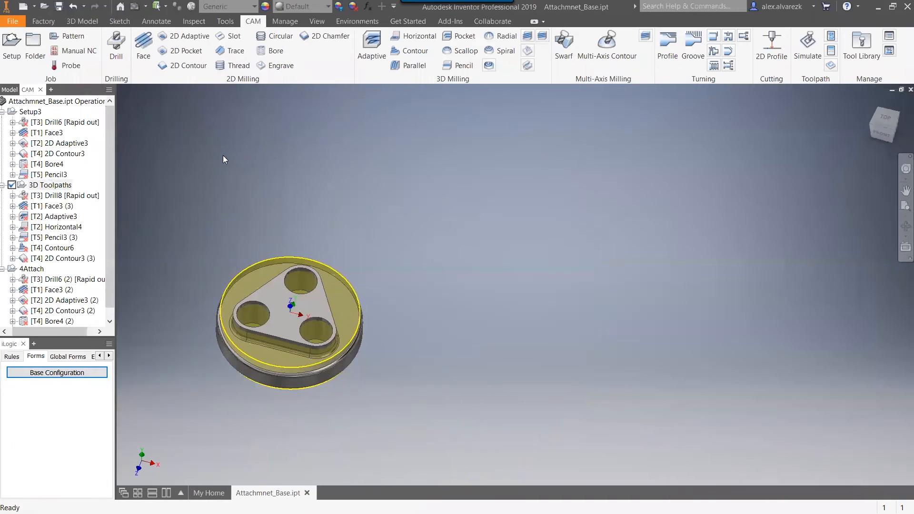
click(53, 185)
key(ctrl+g)
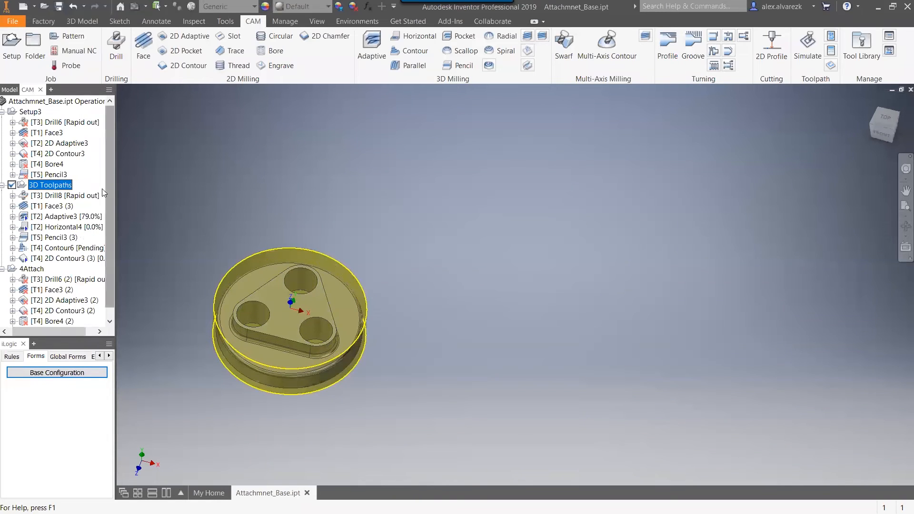
Examine each toolpath of the 3D Toolpaths setup on the three-hole part, from Drill8 through 2D Contour3 (3).
click(51, 196)
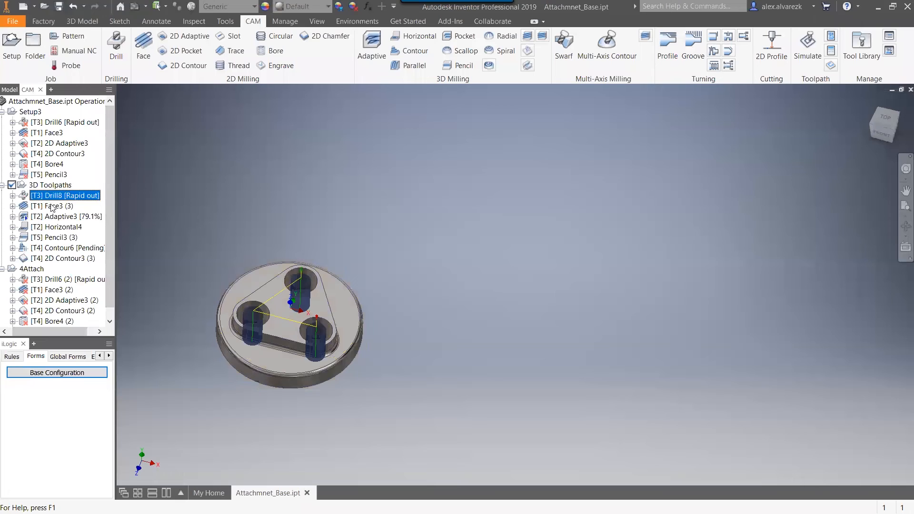
click(50, 206)
click(49, 218)
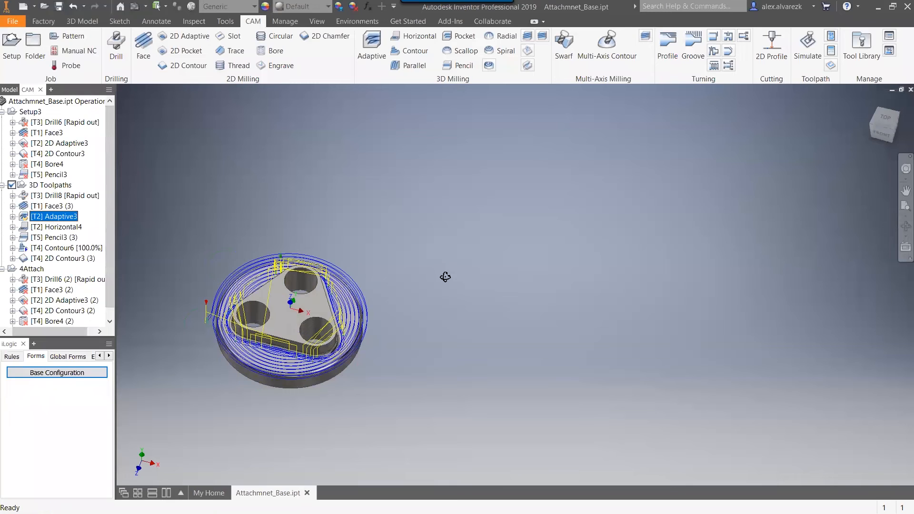
shift+middle_drag(444, 277, 445, 266)
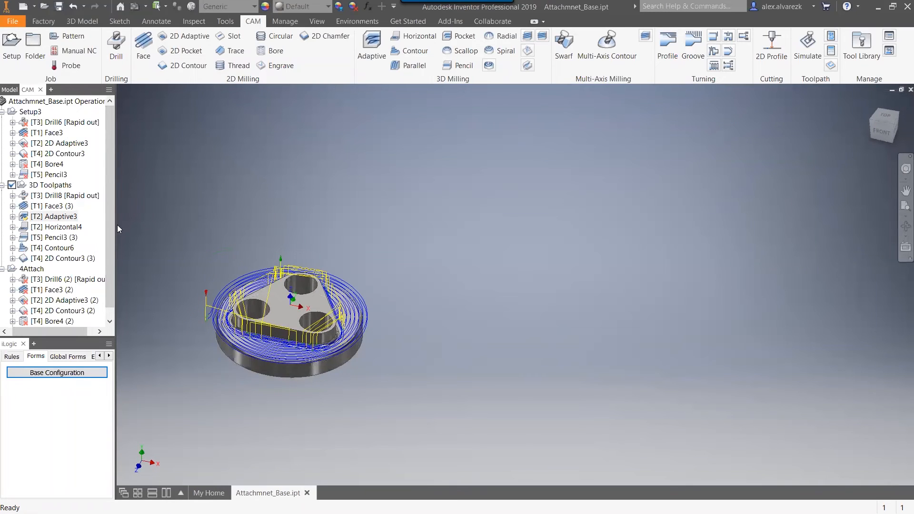
click(64, 228)
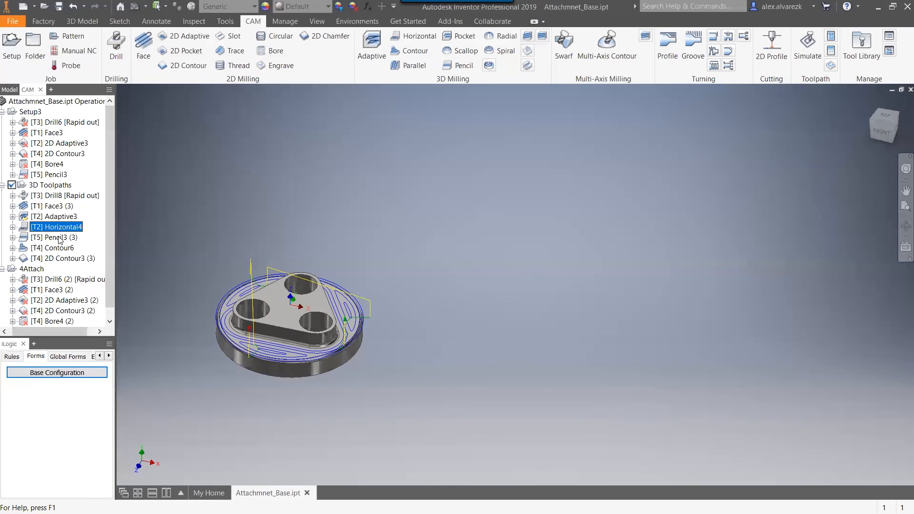
click(60, 239)
click(54, 248)
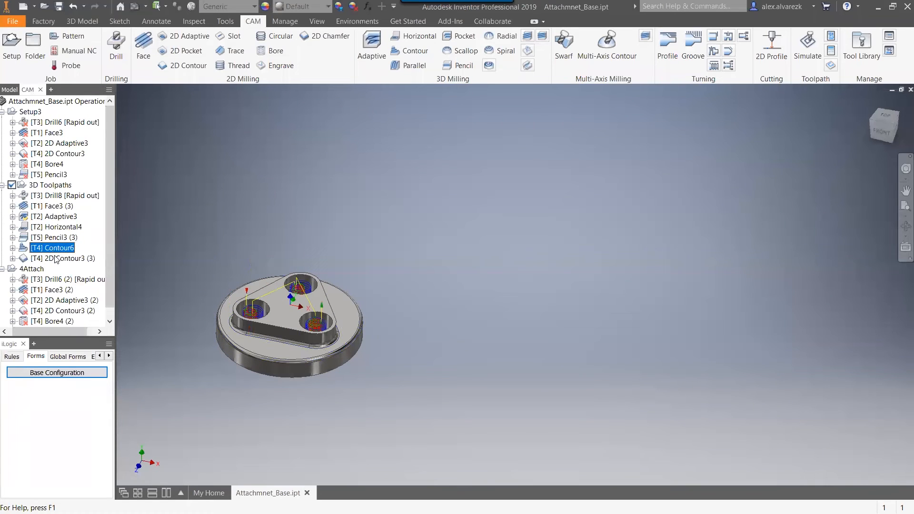
click(56, 259)
shift+middle_drag(453, 262, 440, 276)
Set the number of attachments to 4 in the Base Configuration form, apply it, and regenerate the 3D Toolpaths setup.
click(46, 374)
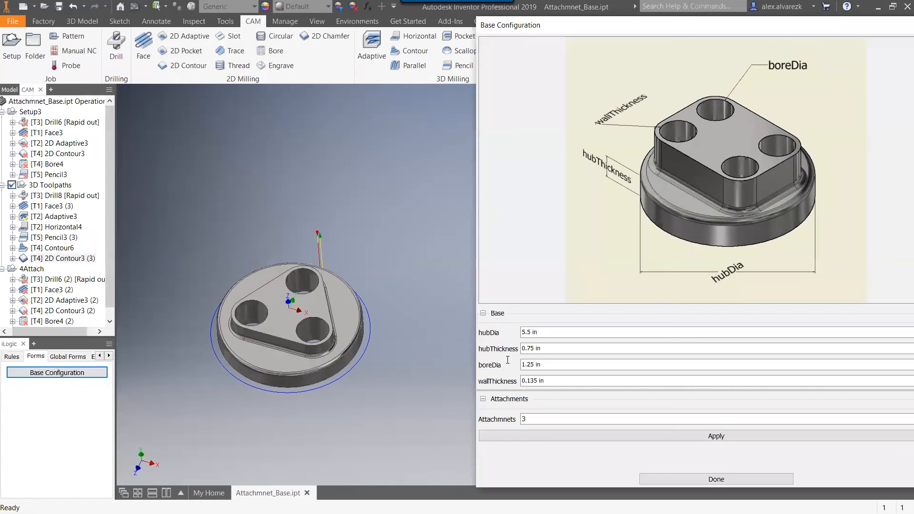
click(537, 422)
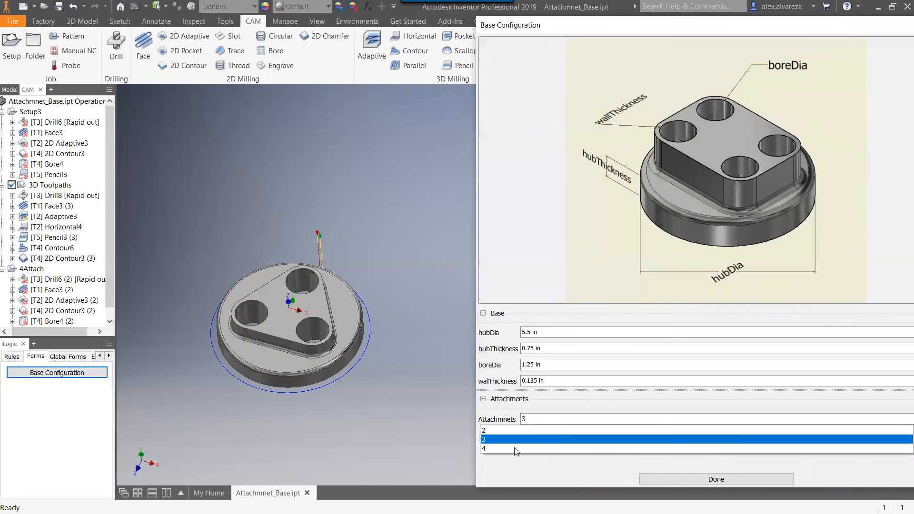
click(513, 447)
click(601, 436)
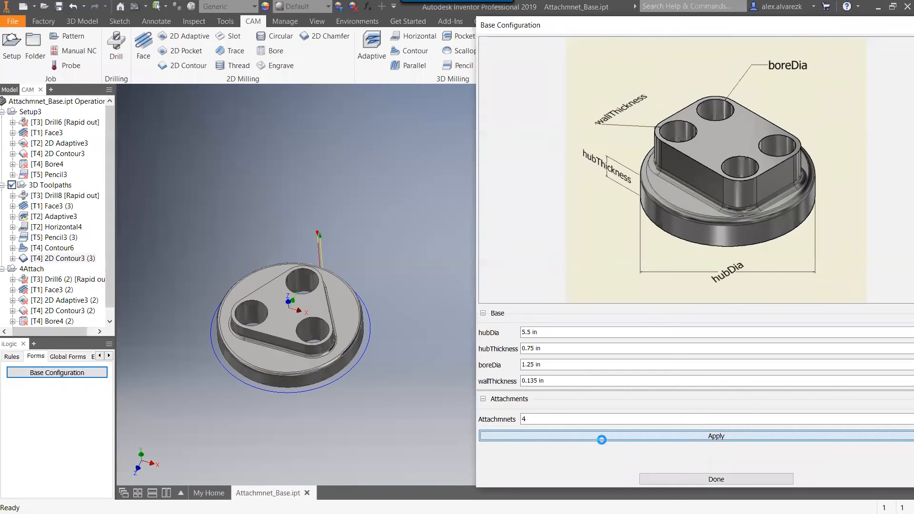
click(693, 479)
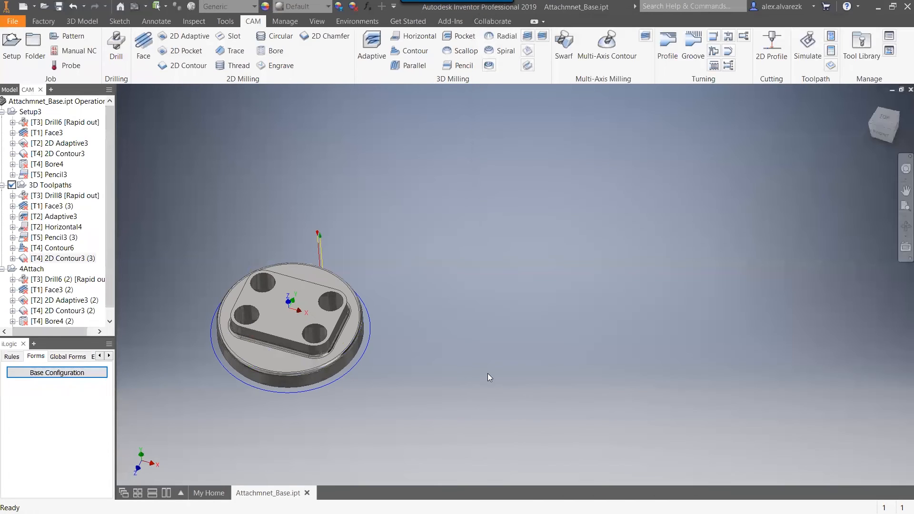
click(50, 185)
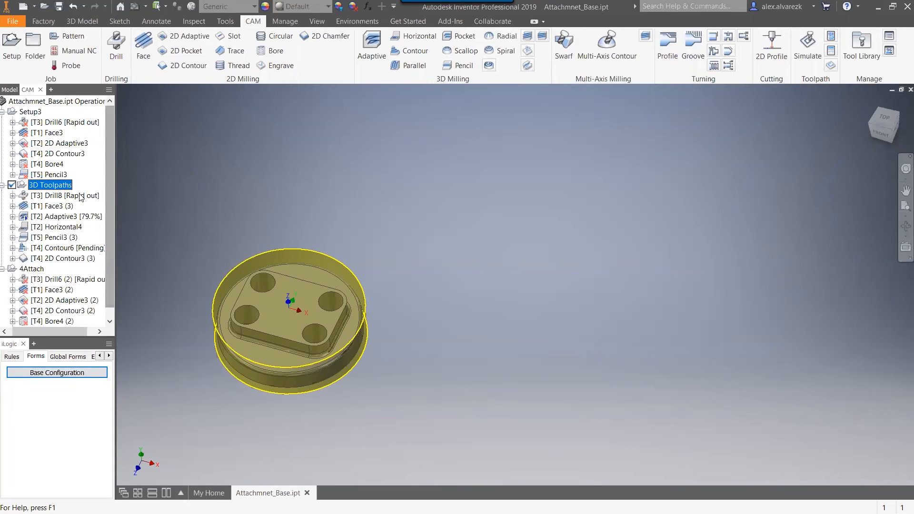
Examine each toolpath of the 3D Toolpaths setup on the four-hole part, from Drill8 through 2D Contour3 (3).
click(71, 195)
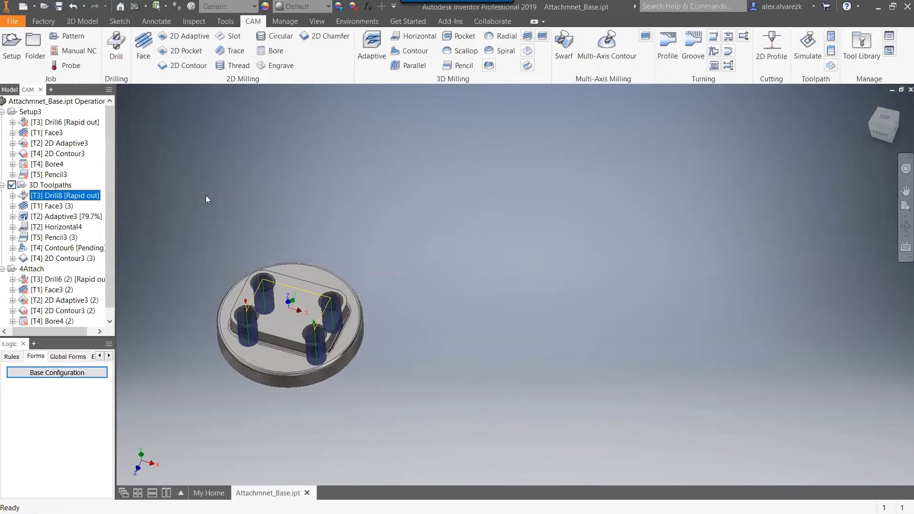
click(45, 207)
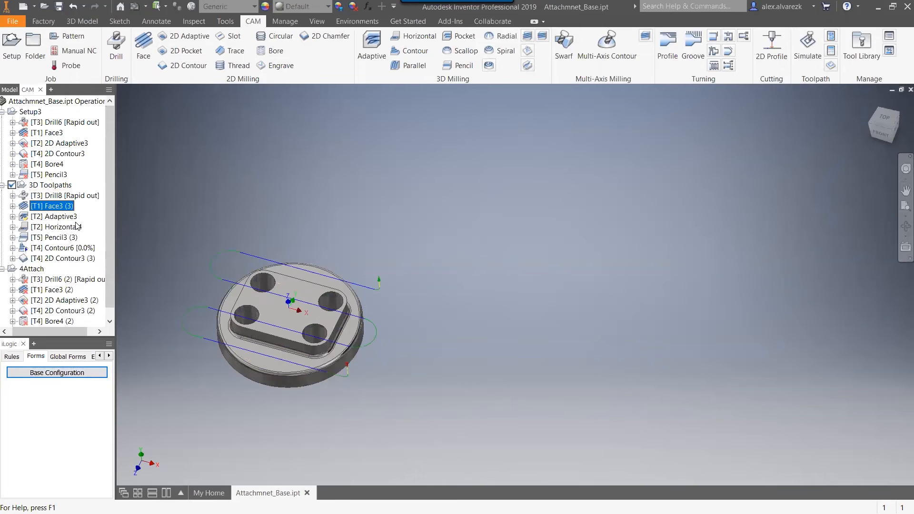
click(57, 217)
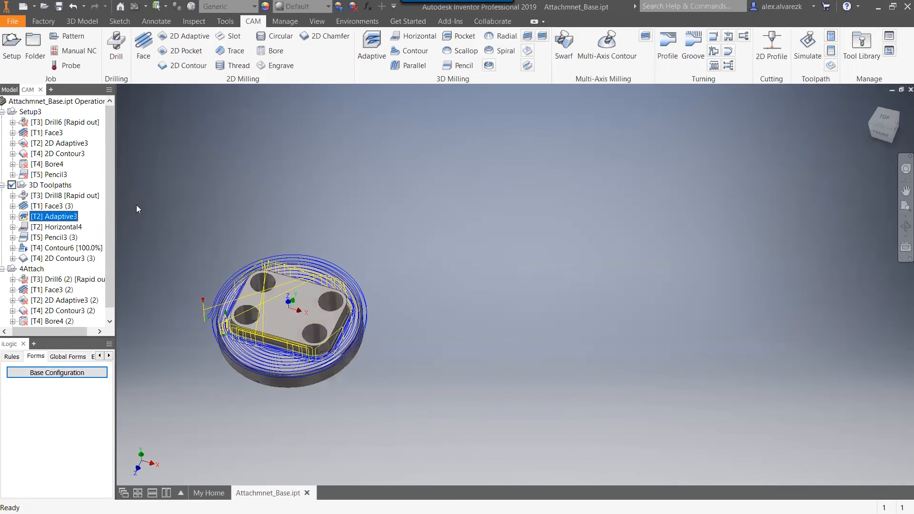
click(52, 228)
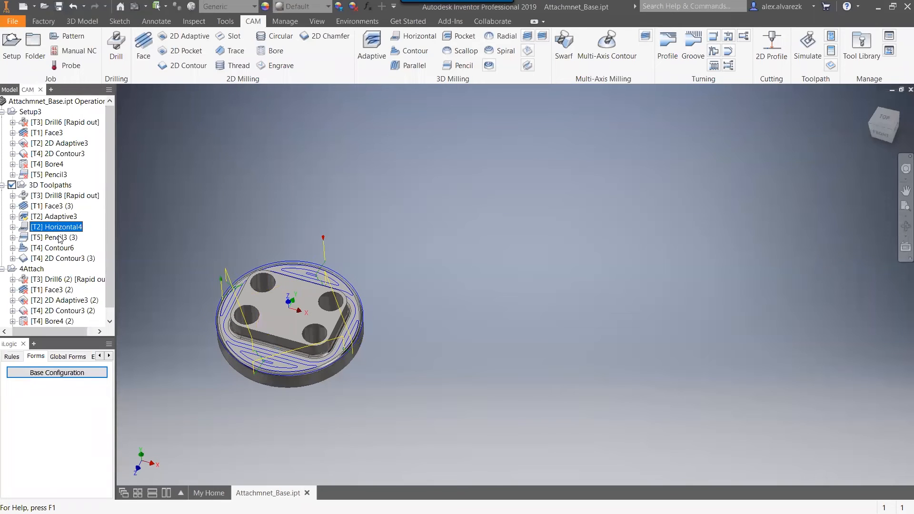
click(60, 238)
click(63, 248)
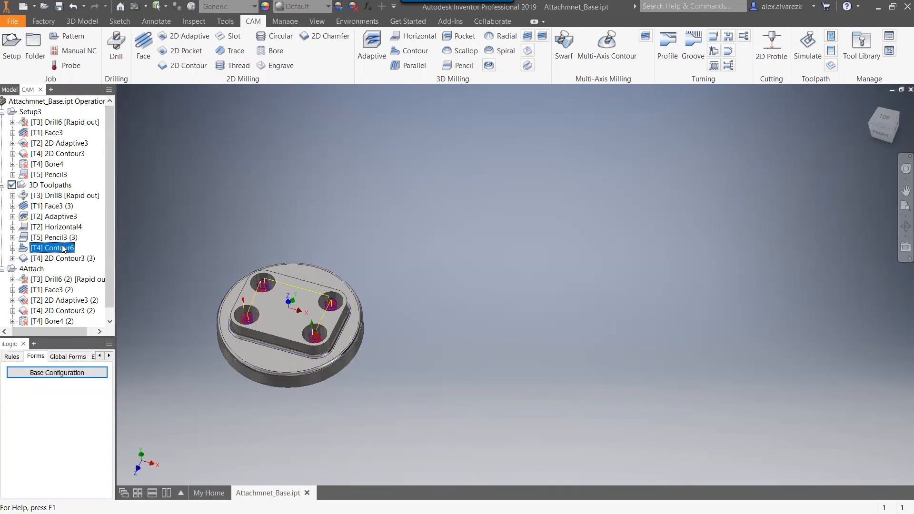
click(55, 258)
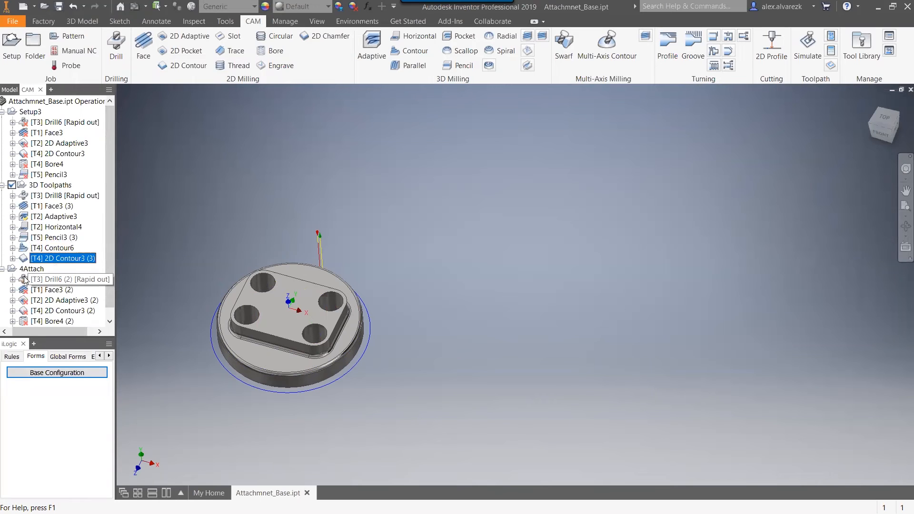
shift+middle_drag(412, 247, 412, 232)
Set the number of attachments to 2 in the Base Configuration form, apply it, and regenerate the 3D Toolpaths setup.
click(71, 186)
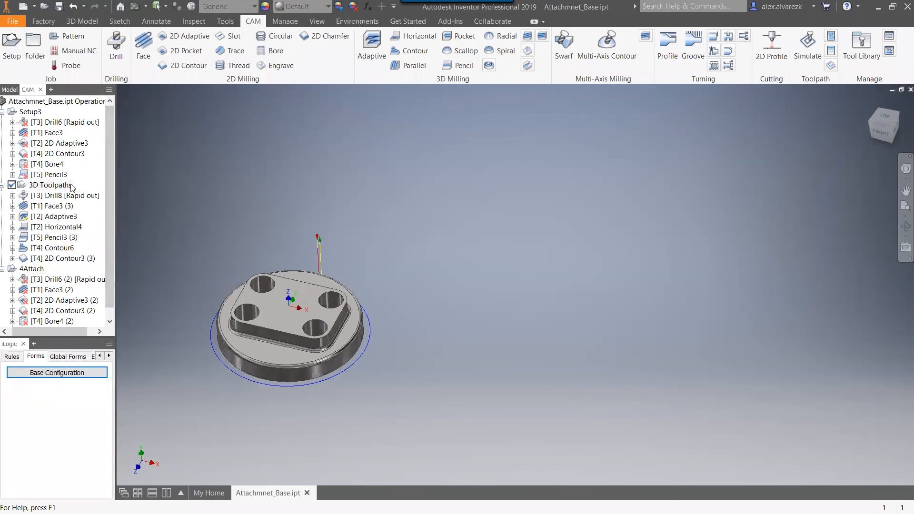
click(57, 372)
click(524, 419)
click(525, 431)
click(526, 435)
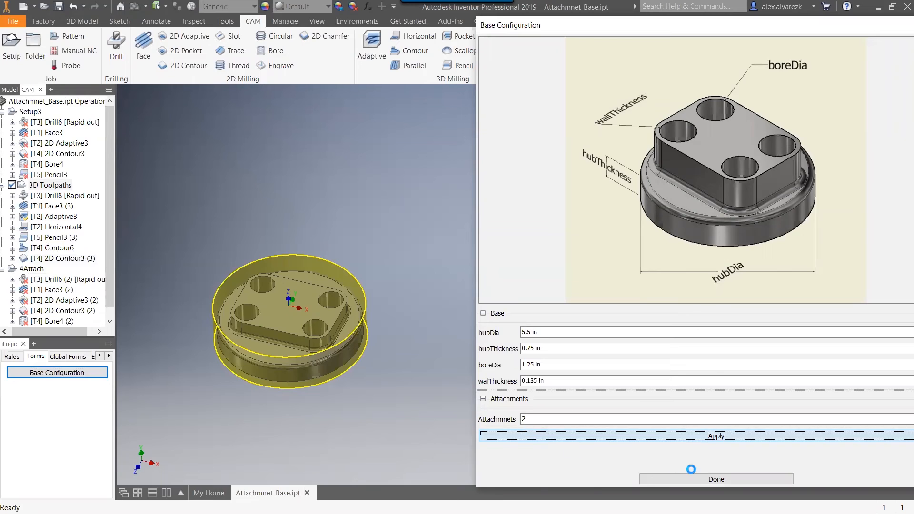
click(693, 480)
click(38, 186)
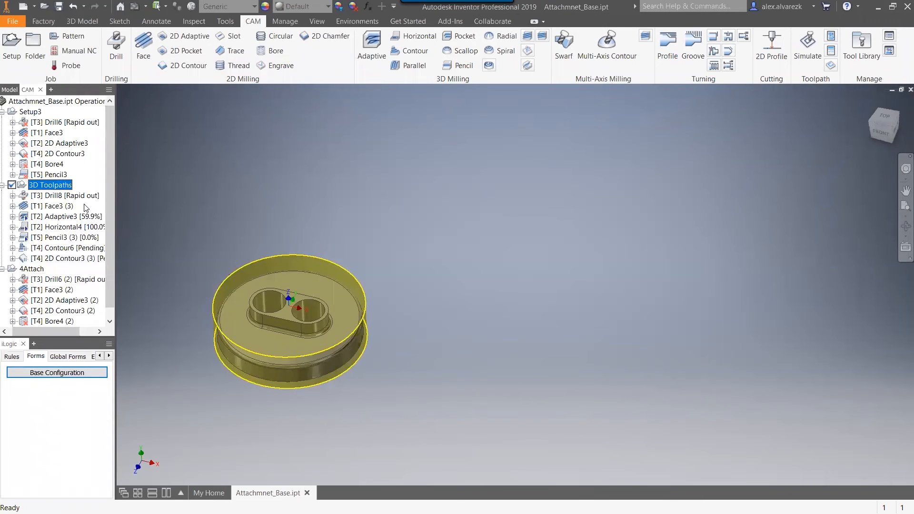
Examine each toolpath of the 3D Toolpaths setup on the two-hole part, from Drill8 through 2D Contour3 (3), and its stock.
click(79, 196)
click(53, 207)
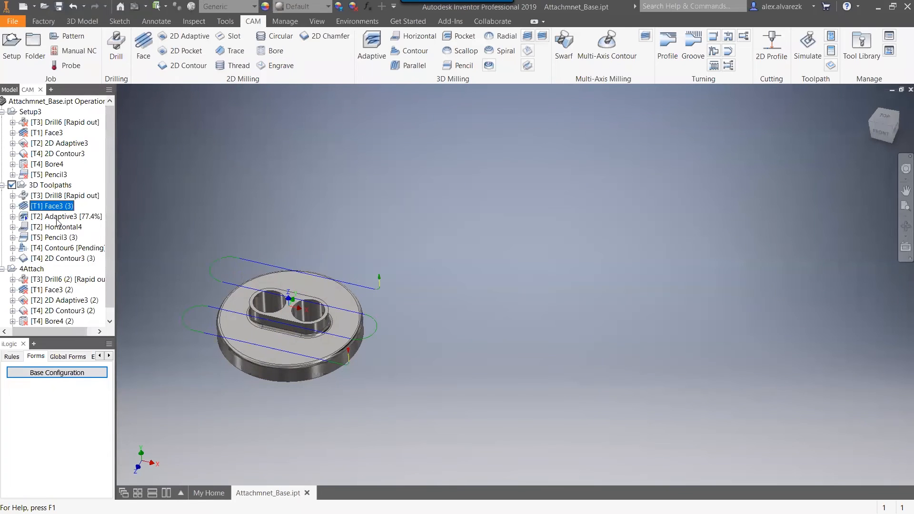
click(57, 218)
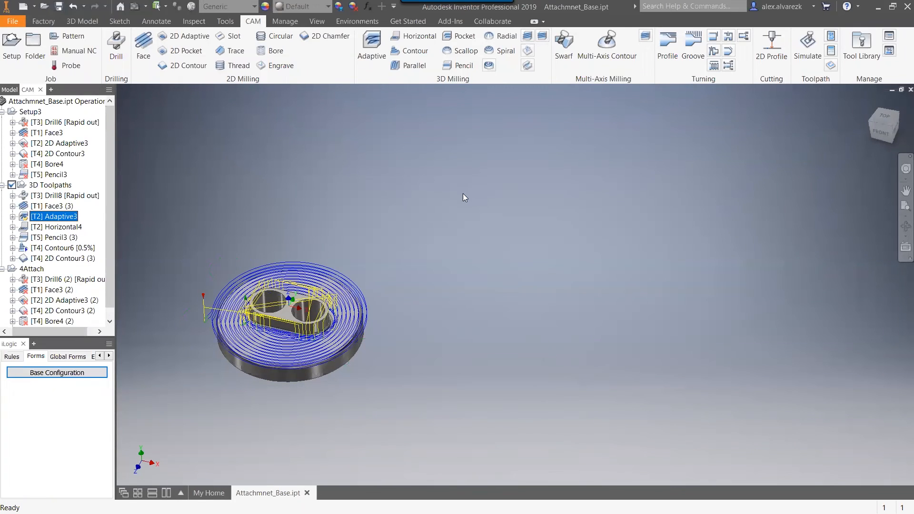
click(51, 228)
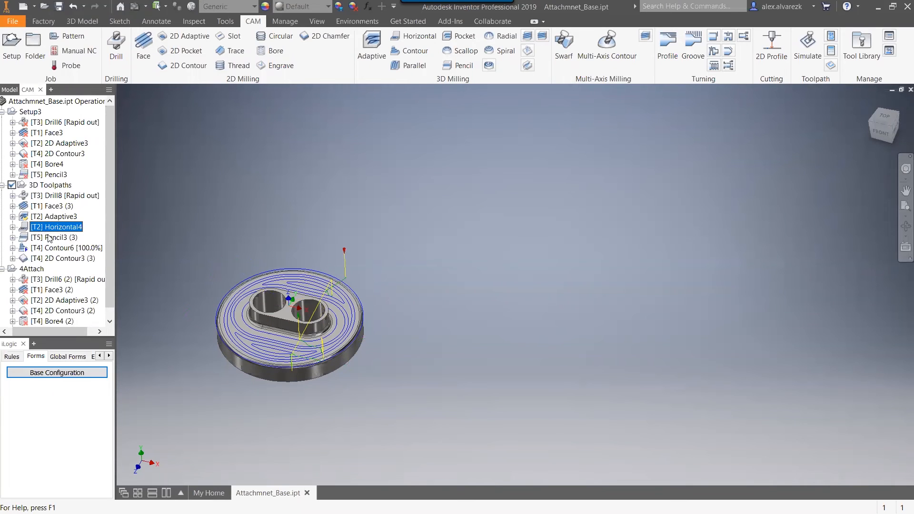
click(50, 238)
click(58, 248)
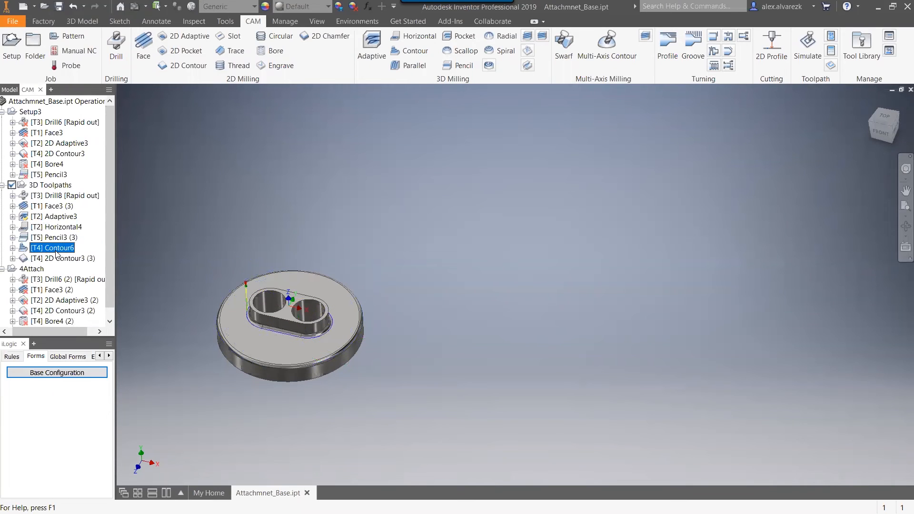
click(58, 258)
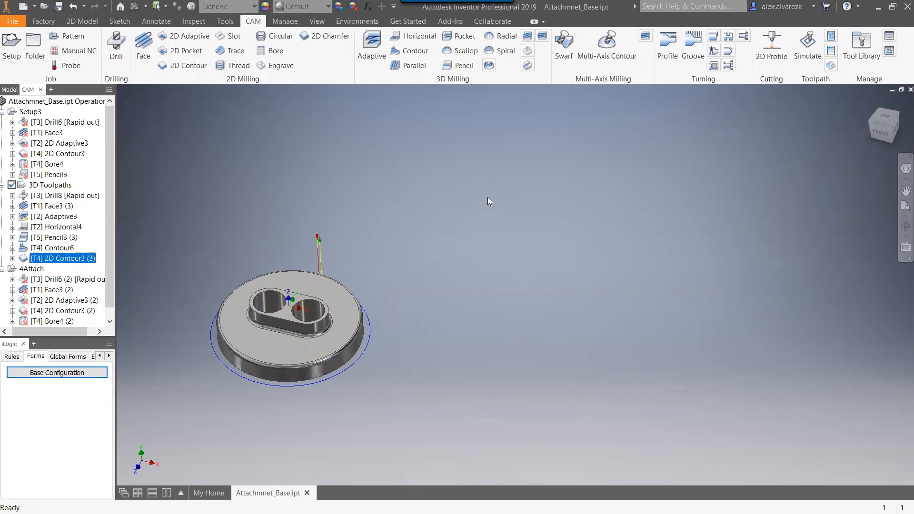
middle_drag(486, 225, 699, 196)
scroll(669, 214, down, 3)
middle_drag(662, 224, 694, 189)
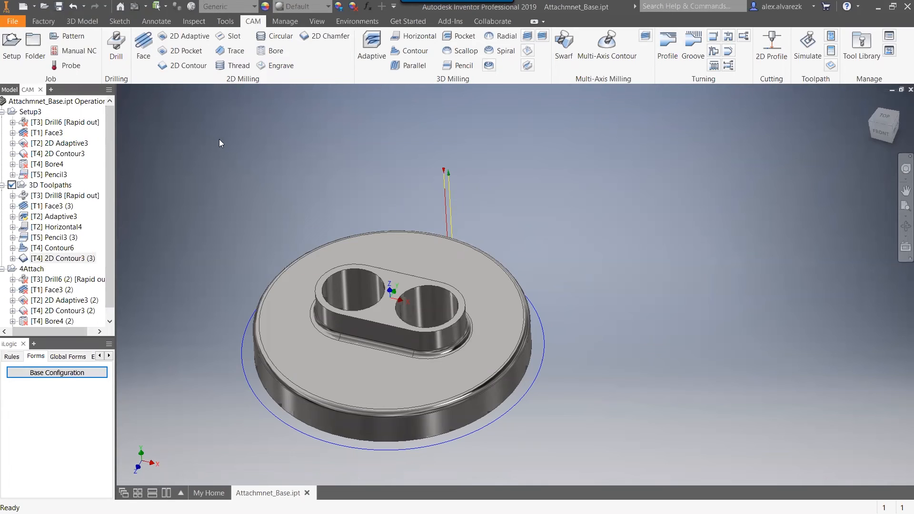
click(50, 185)
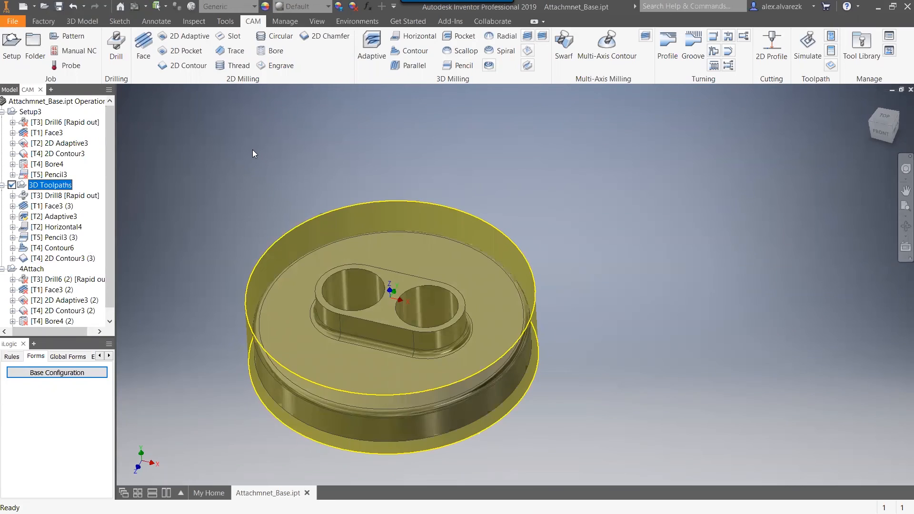
key(alt+Tab)
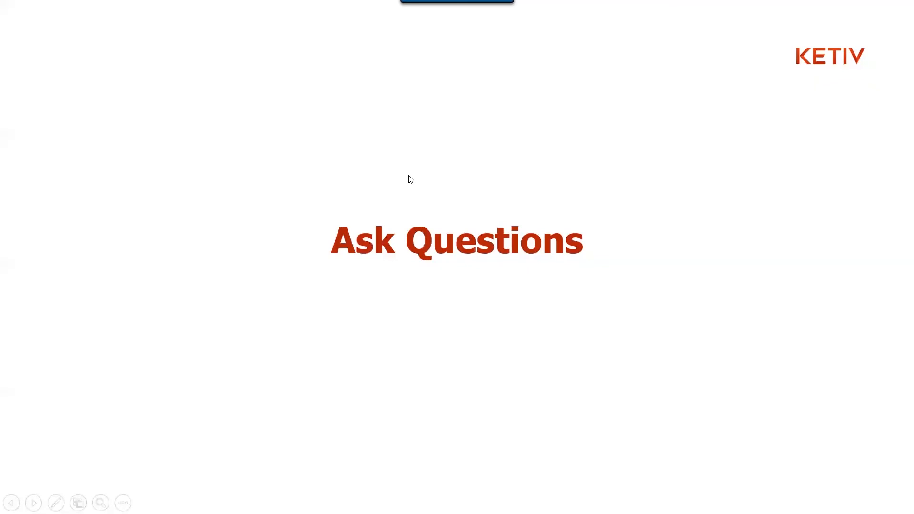
key(Right)
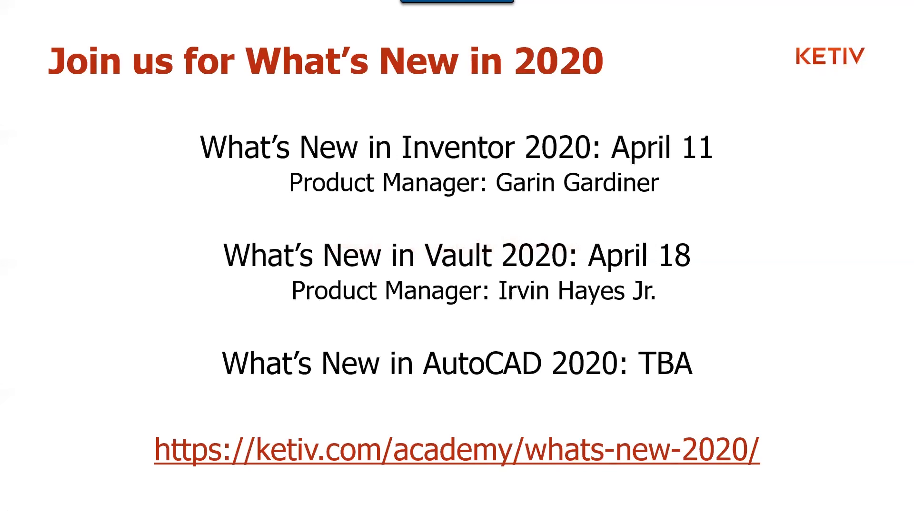
key(Left)
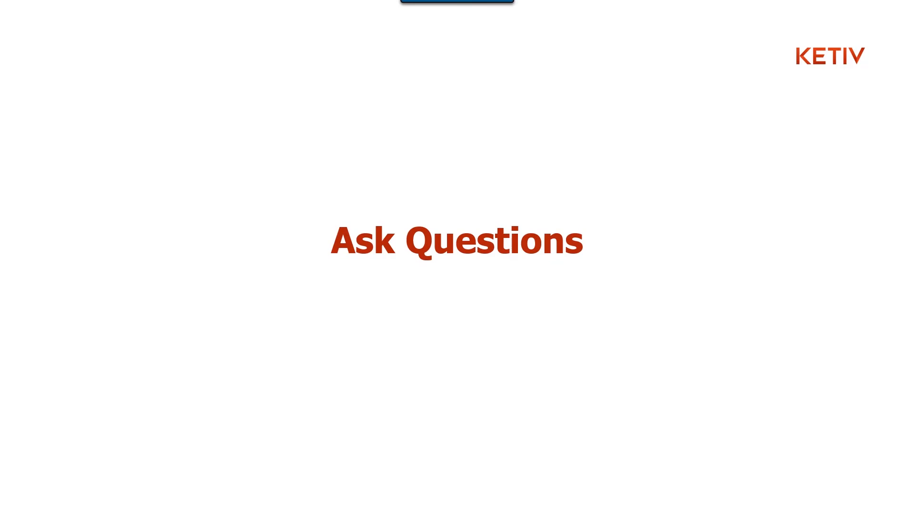
key(Right)
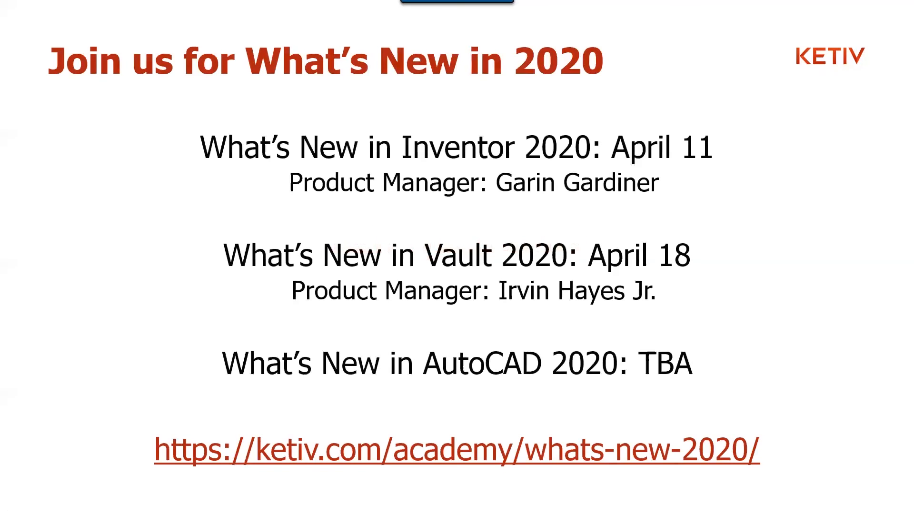
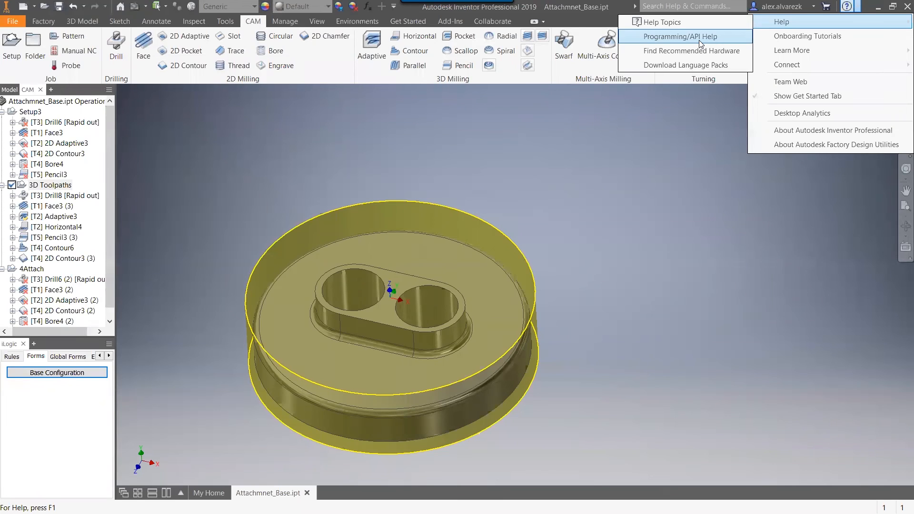
Search the help and commands for "sweep".
click(708, 5)
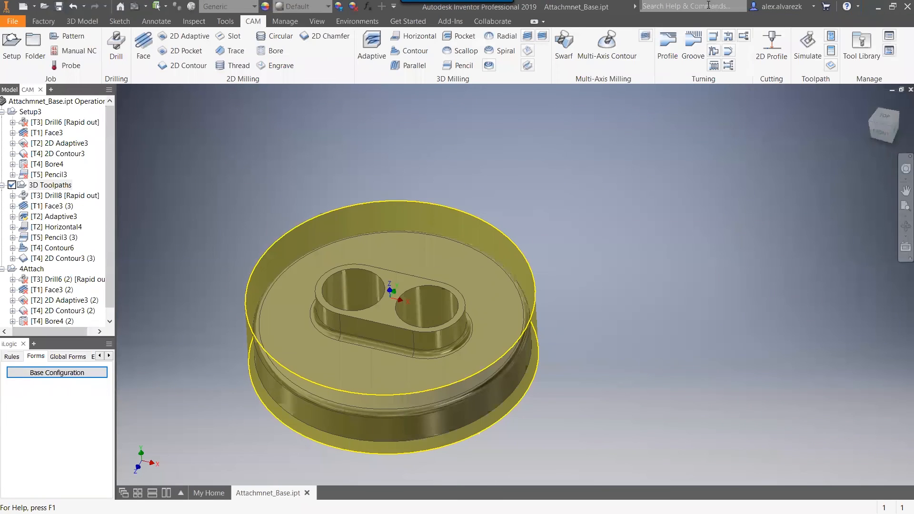
text(sweep)
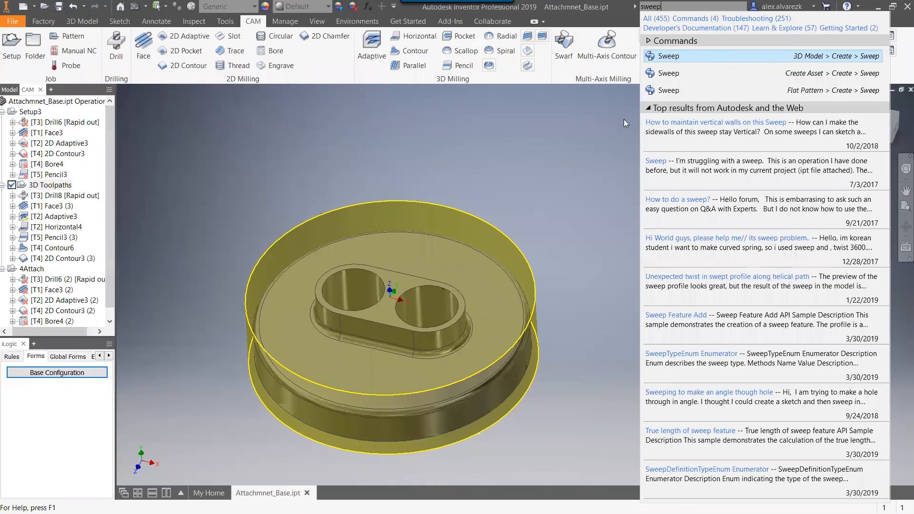
key(alt+Tab)
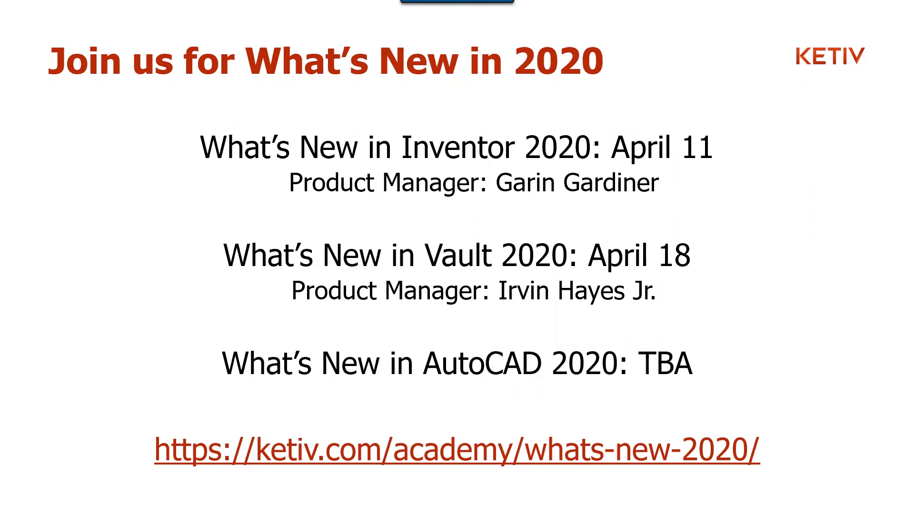
key(Right)
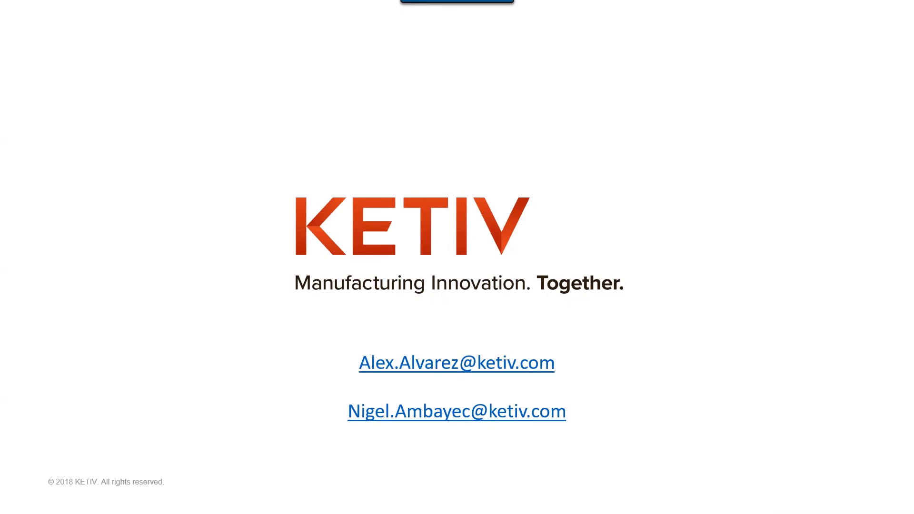
key(alt+Tab)
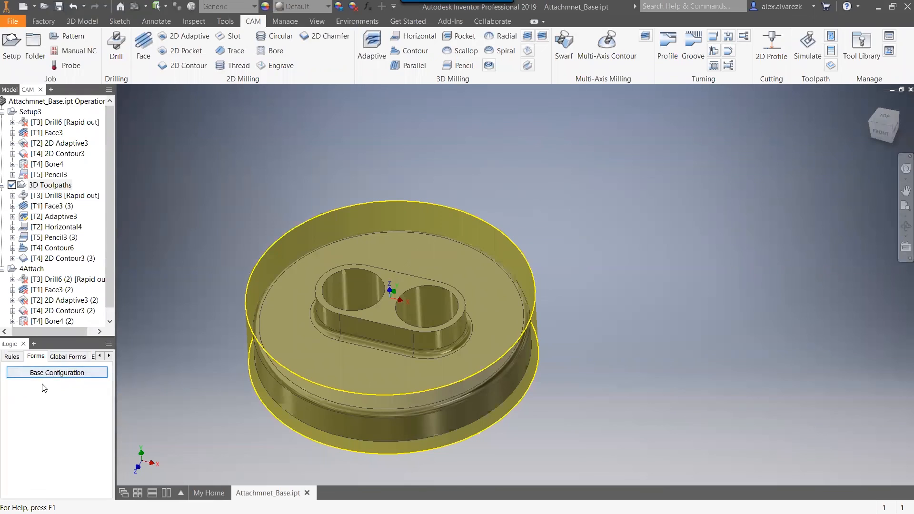
Check the part's iLogic rules, start a new iLogic form, and place its editor and preview side by side.
click(21, 358)
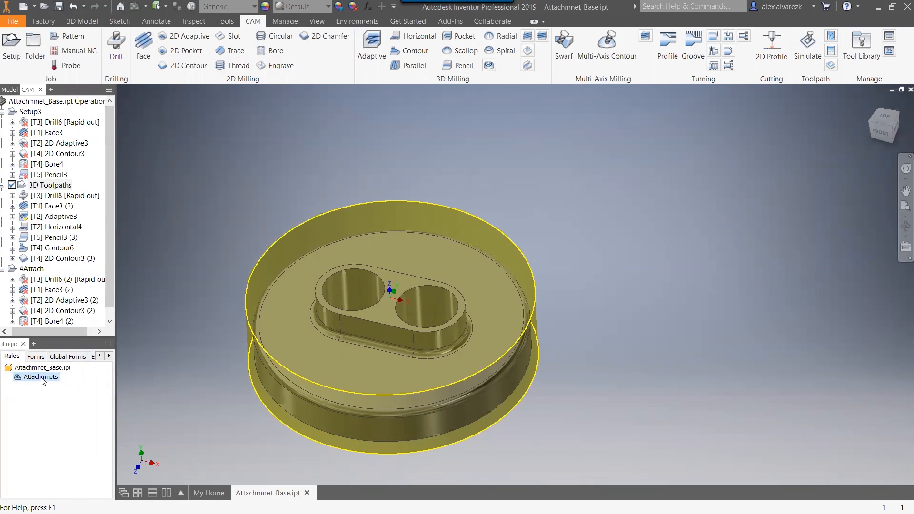
click(35, 357)
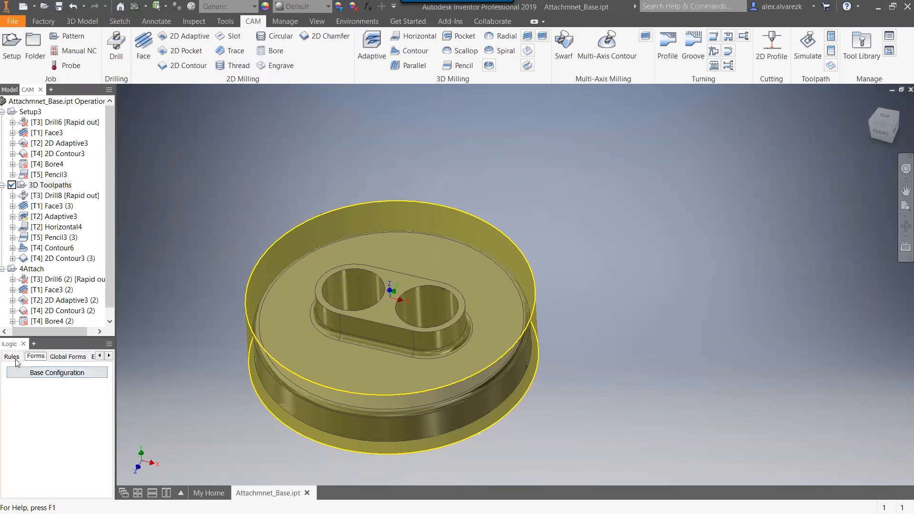
right_click(41, 388)
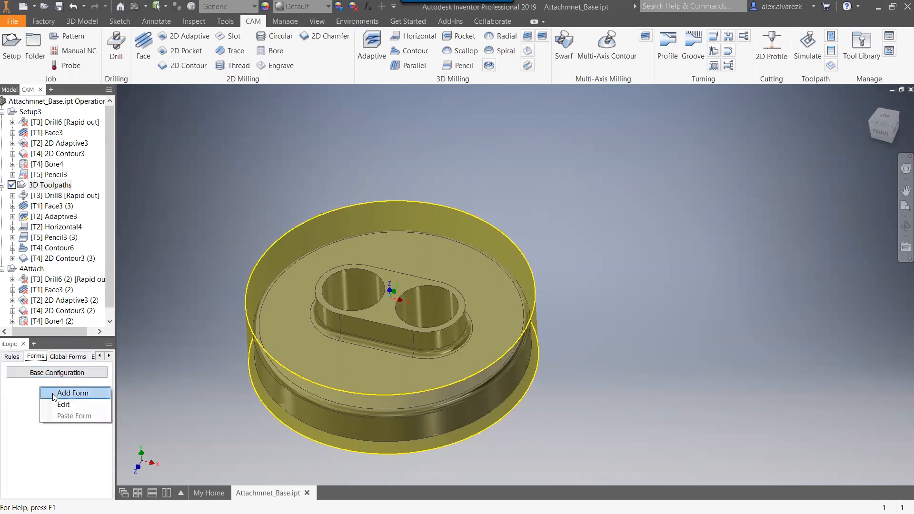
click(72, 393)
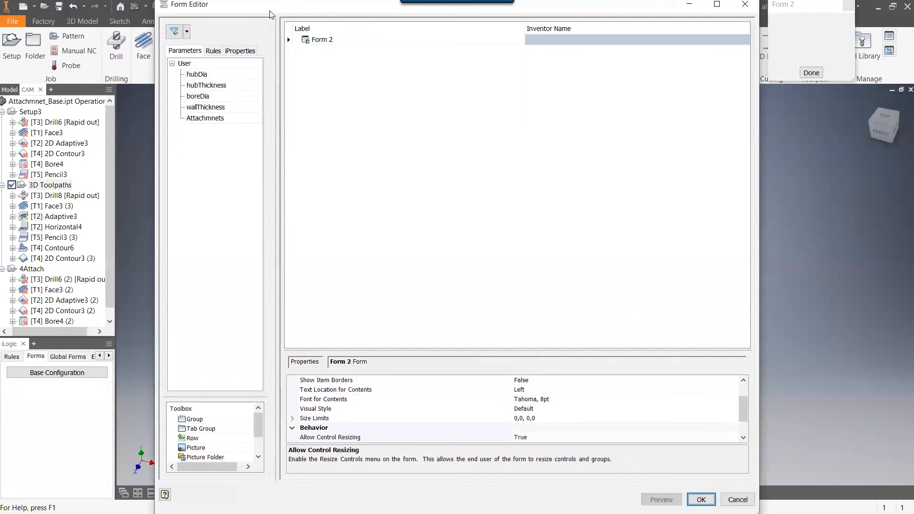
drag(270, 14, 265, 17)
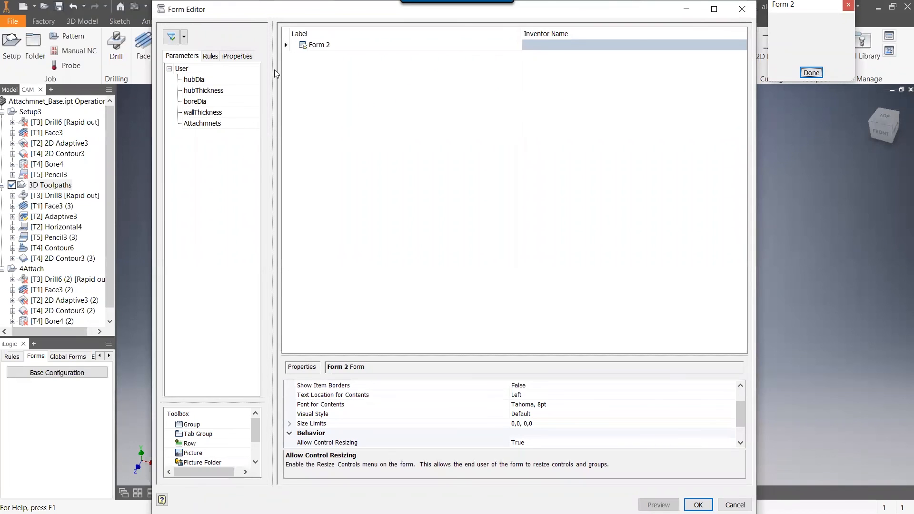
click(617, 14)
drag(618, 15, 549, 24)
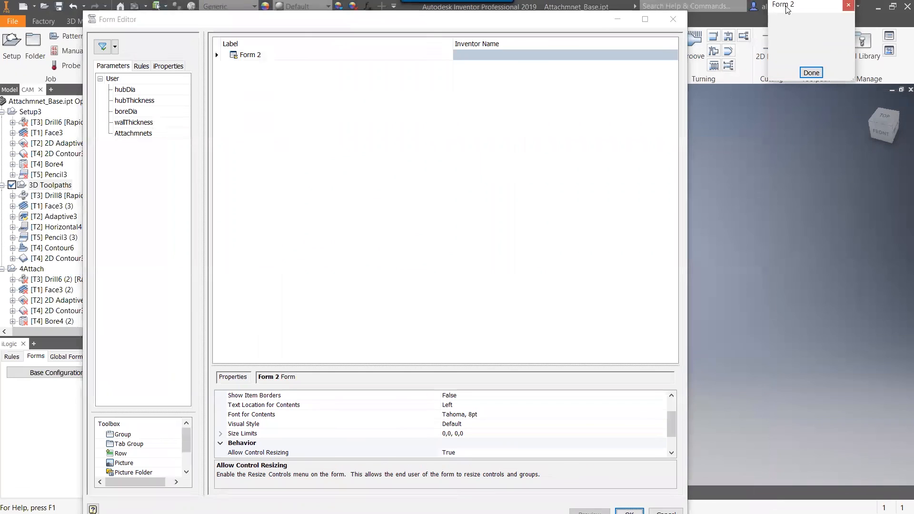
drag(788, 10, 753, 73)
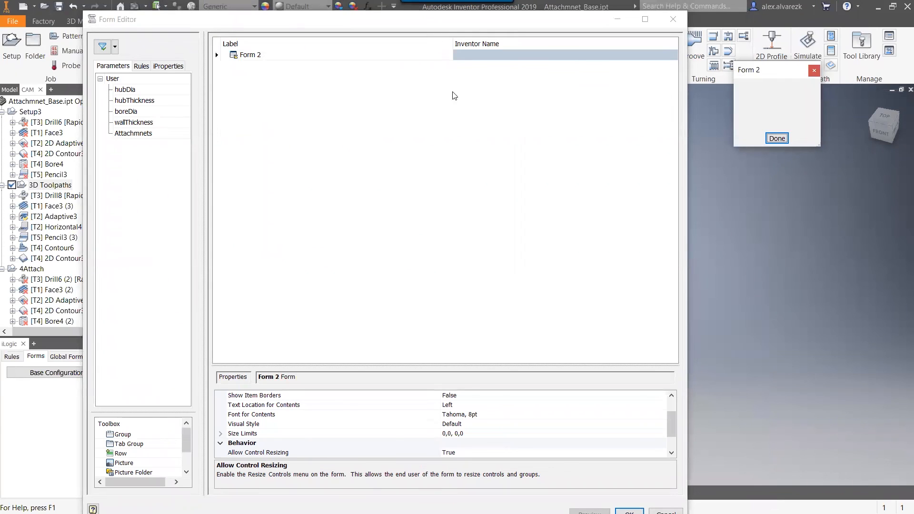
drag(768, 71, 763, 62)
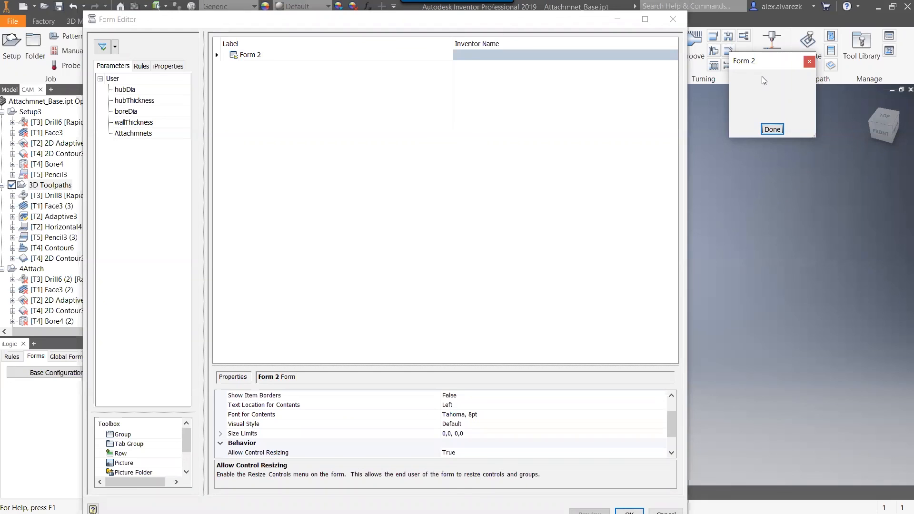
Add the hubDia and hubThickness parameters to the new form, and close the form editor without saving.
drag(125, 89, 259, 101)
drag(142, 101, 260, 79)
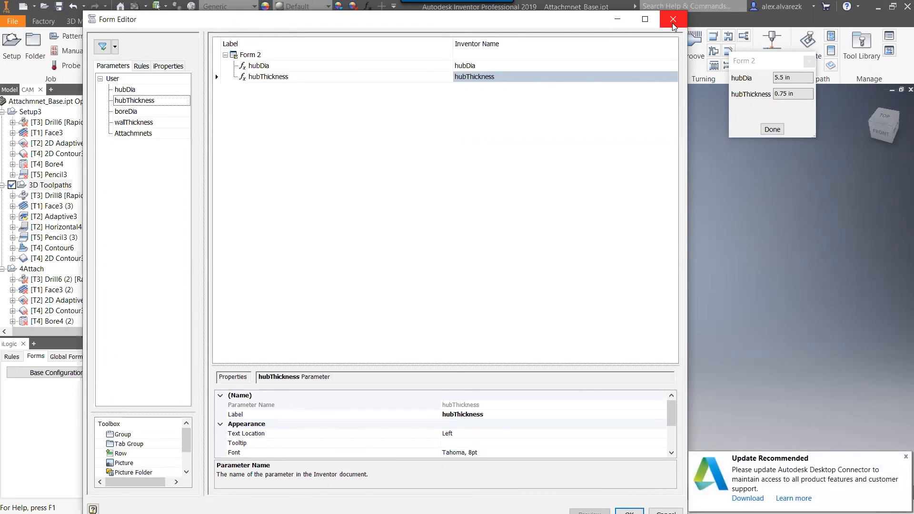
click(673, 20)
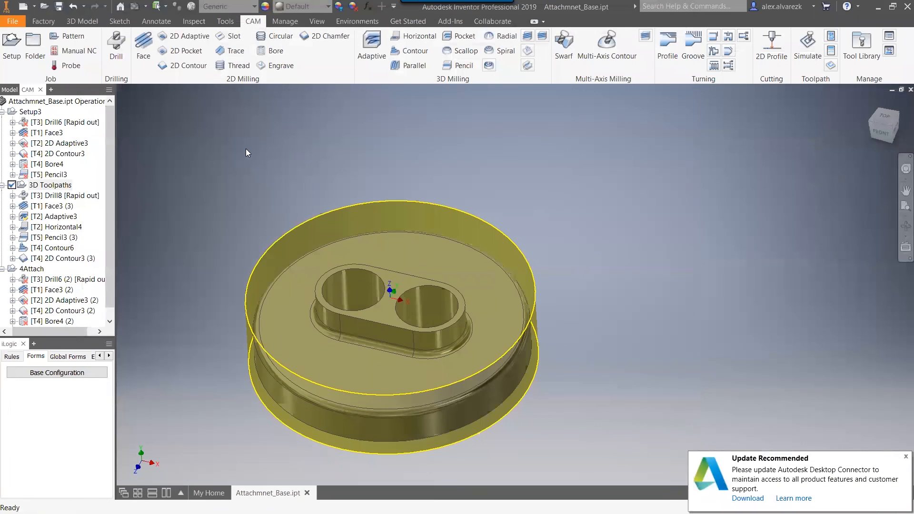
Open Sketch2 under the suppressed 3Attachment feature and examine the parameter driving its bore circle's diameter dimension.
click(10, 90)
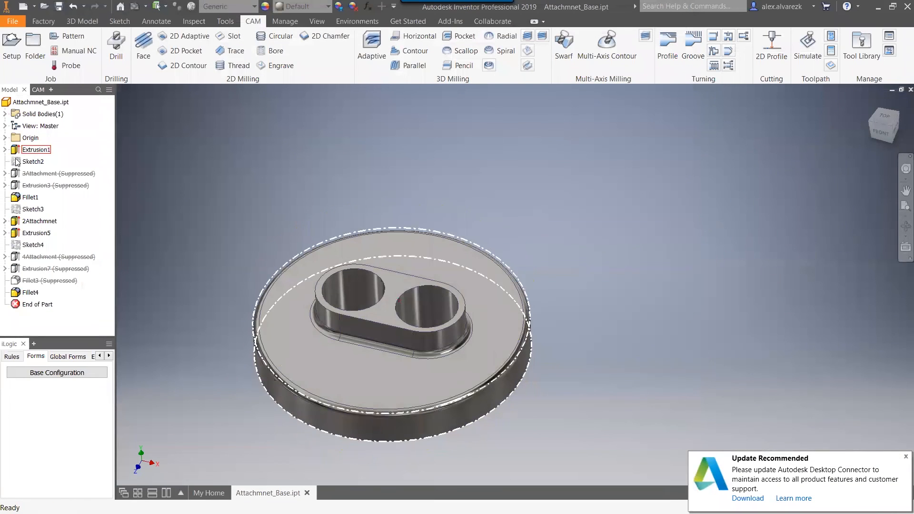
click(4, 150)
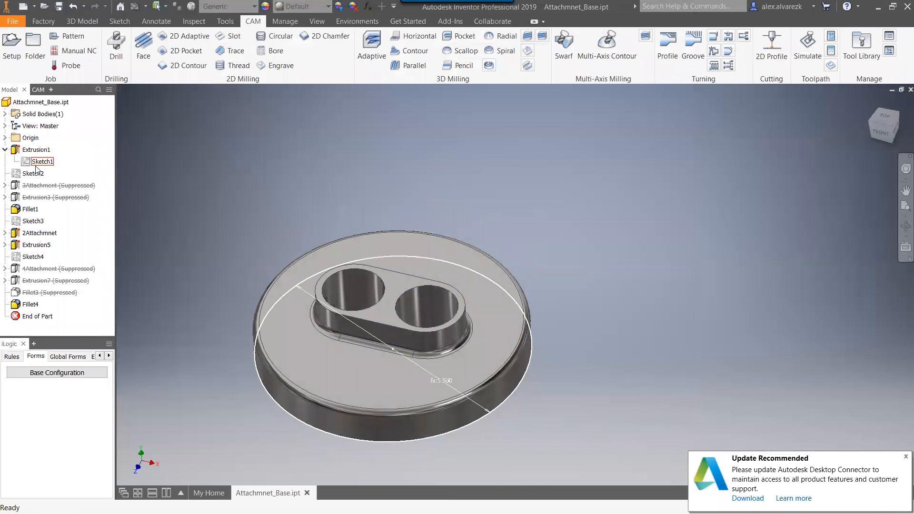
click(5, 185)
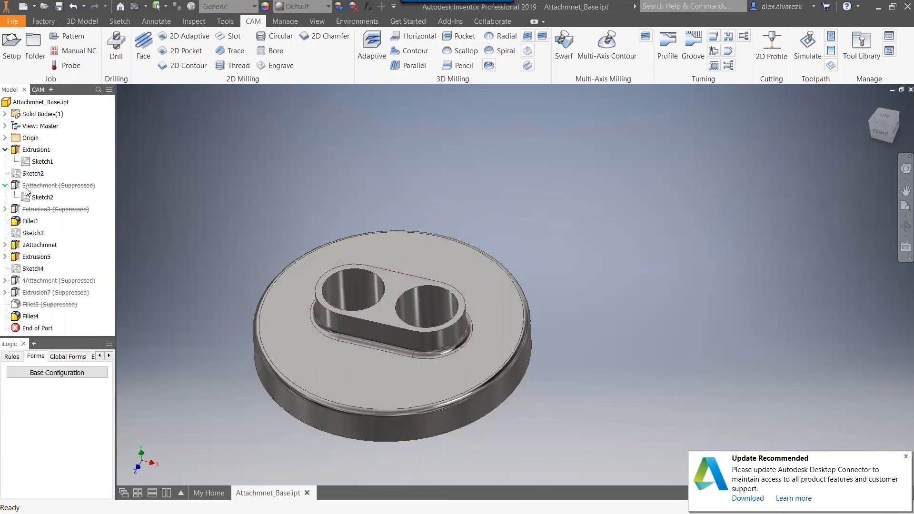
right_click(36, 199)
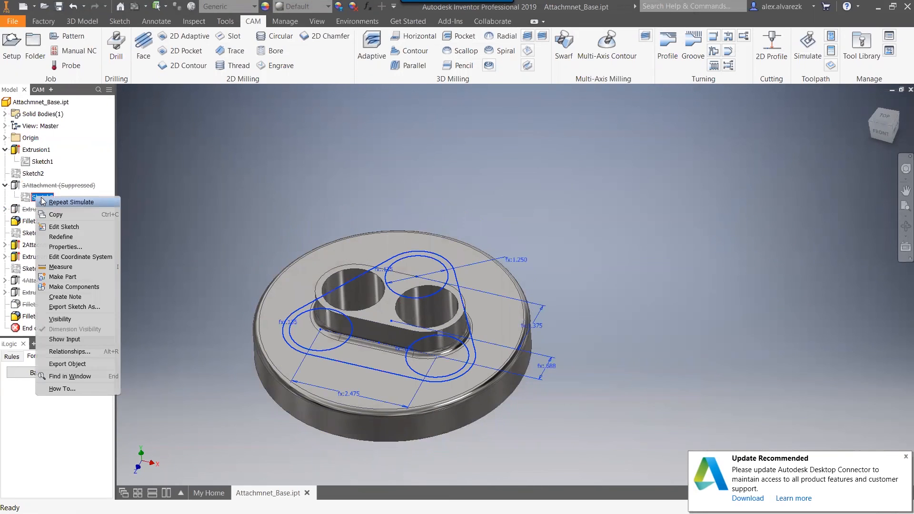
click(62, 228)
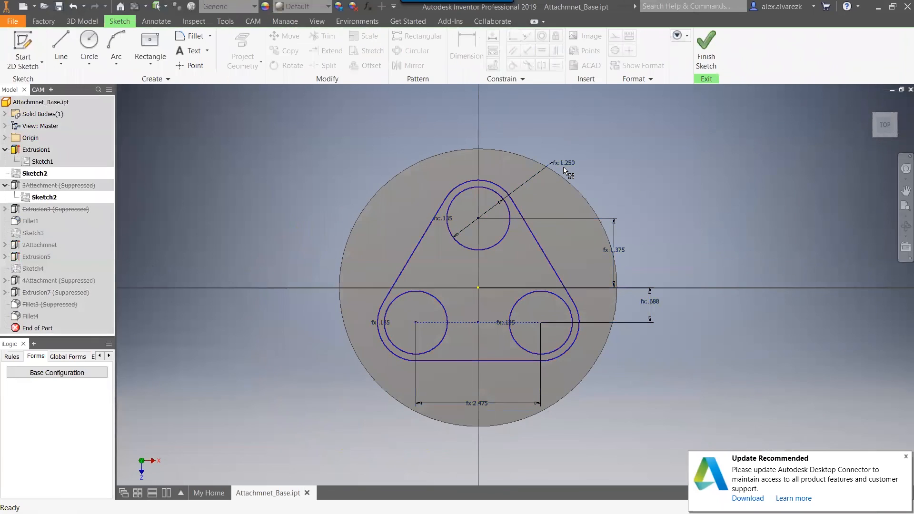
double_click(564, 165)
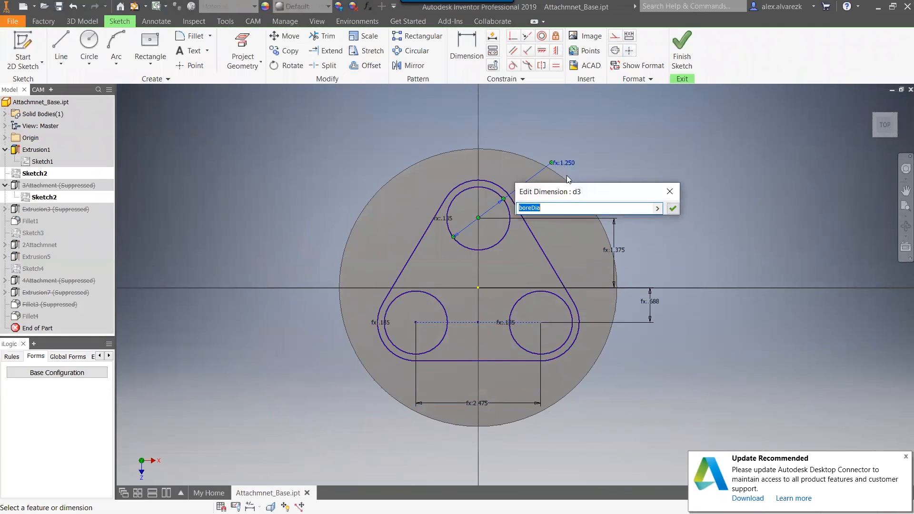
click(672, 195)
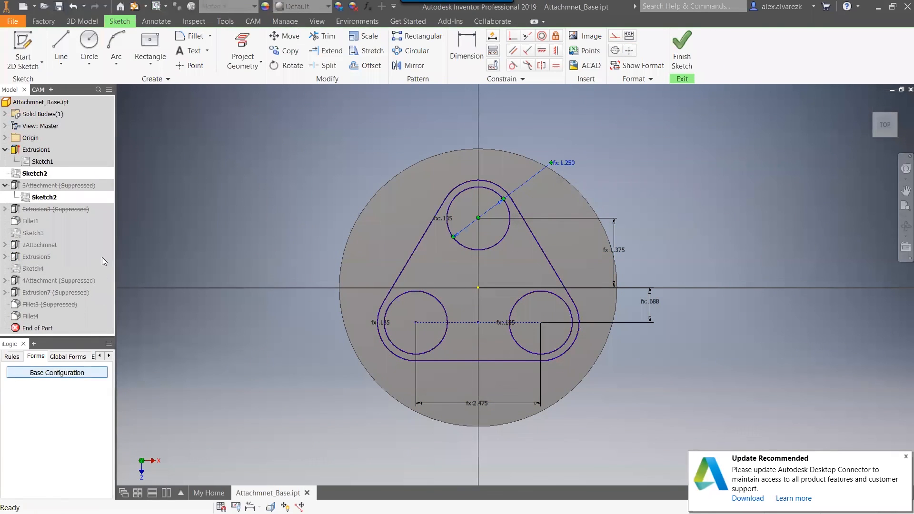
right_click(99, 242)
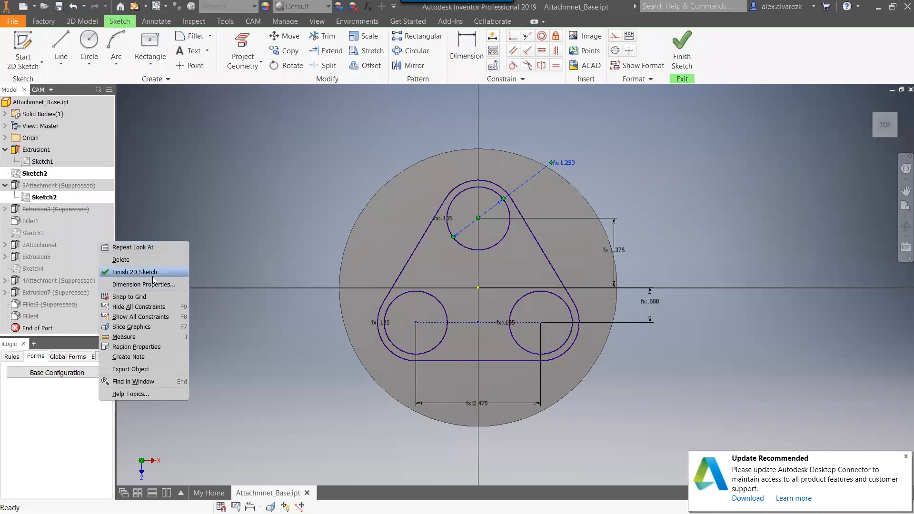
click(198, 230)
right_click(202, 222)
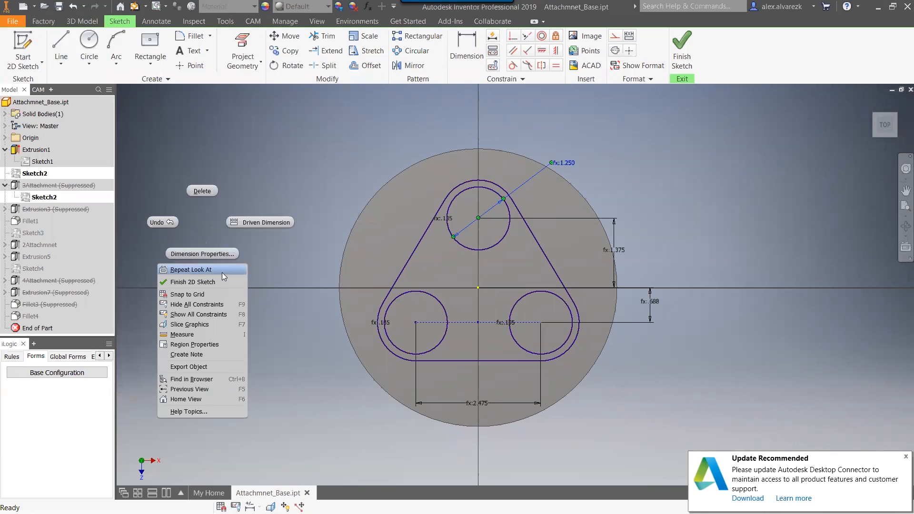
click(288, 270)
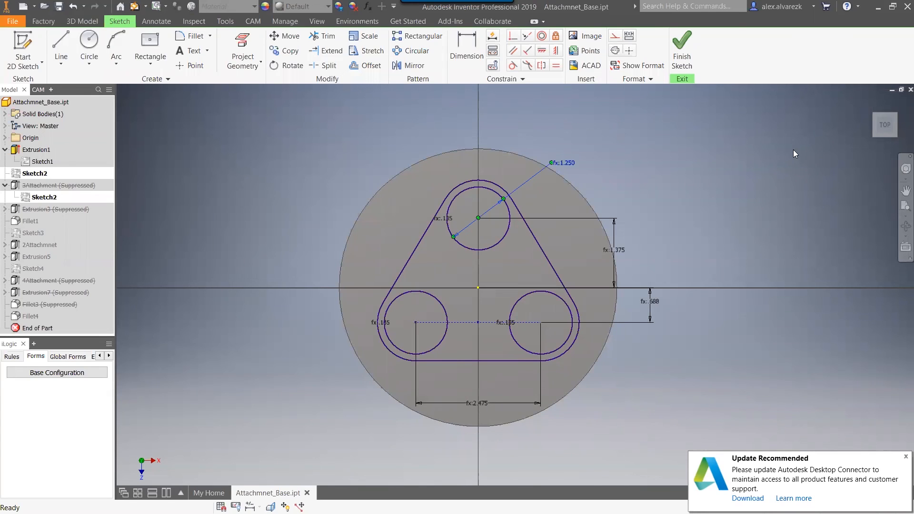
key(alt+Tab)
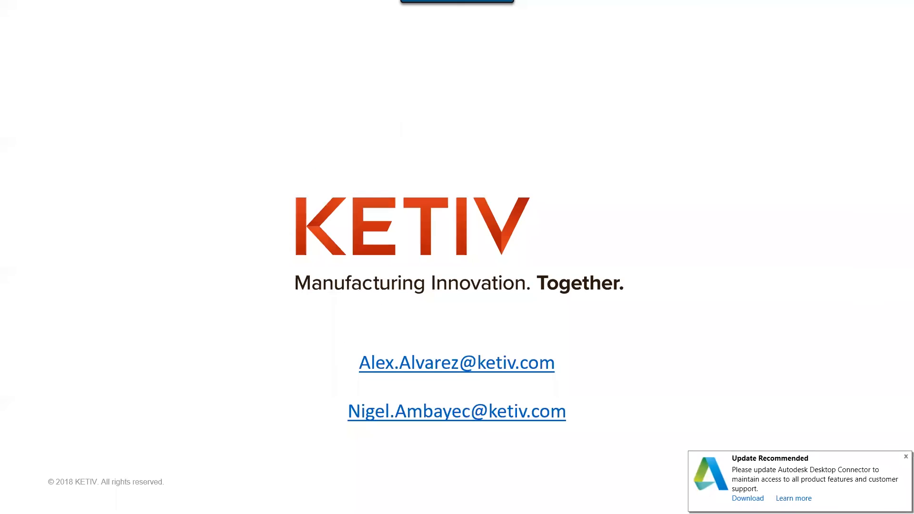